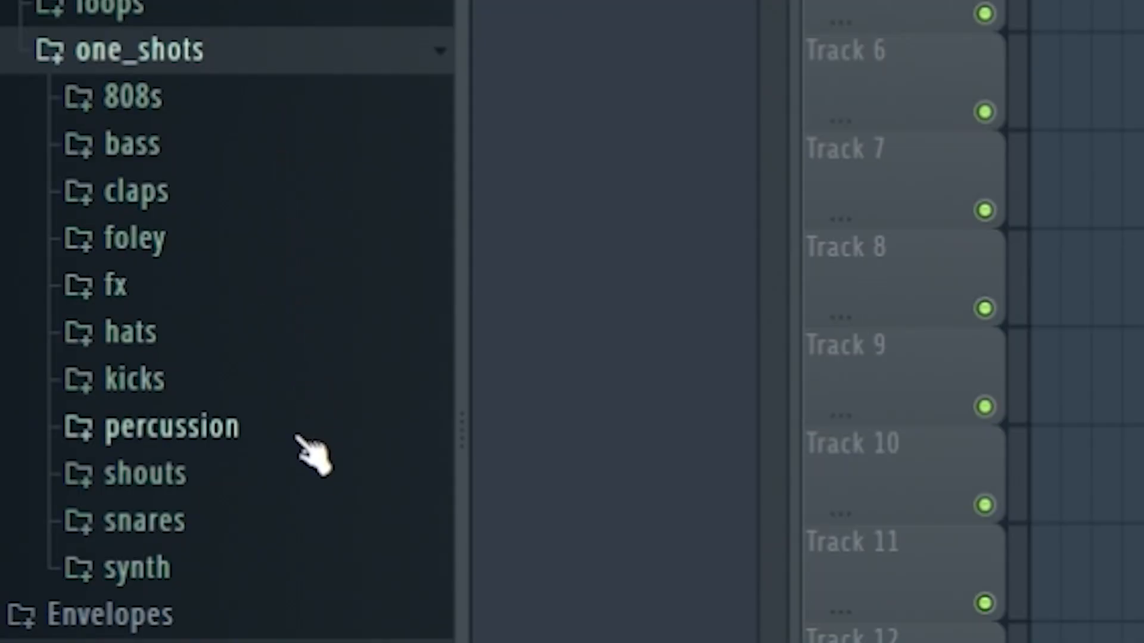
Step: Place the DS_ECT2_140_percussion_loop_dancebreak drum loop at bar 1 of Track 3 and set the project tempo to 140 BPM
left_click(277, 570)
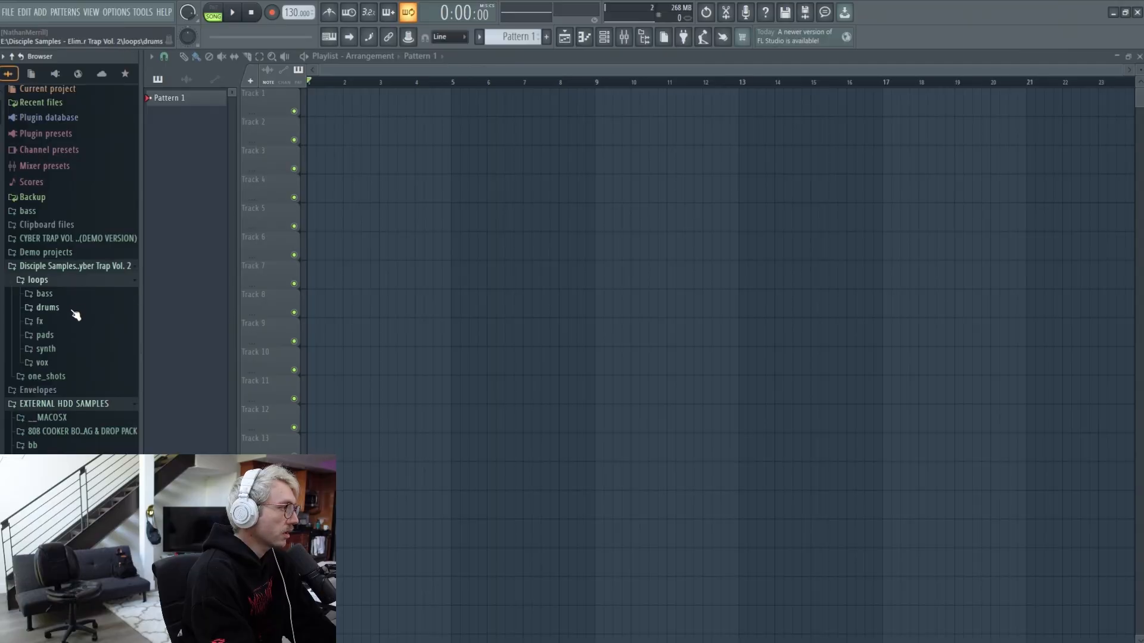
left_click(72, 310)
scroll(69, 321, "down", 4)
scroll(70, 319, "up", 6)
scroll(97, 309, "down", 6)
left_click(103, 406)
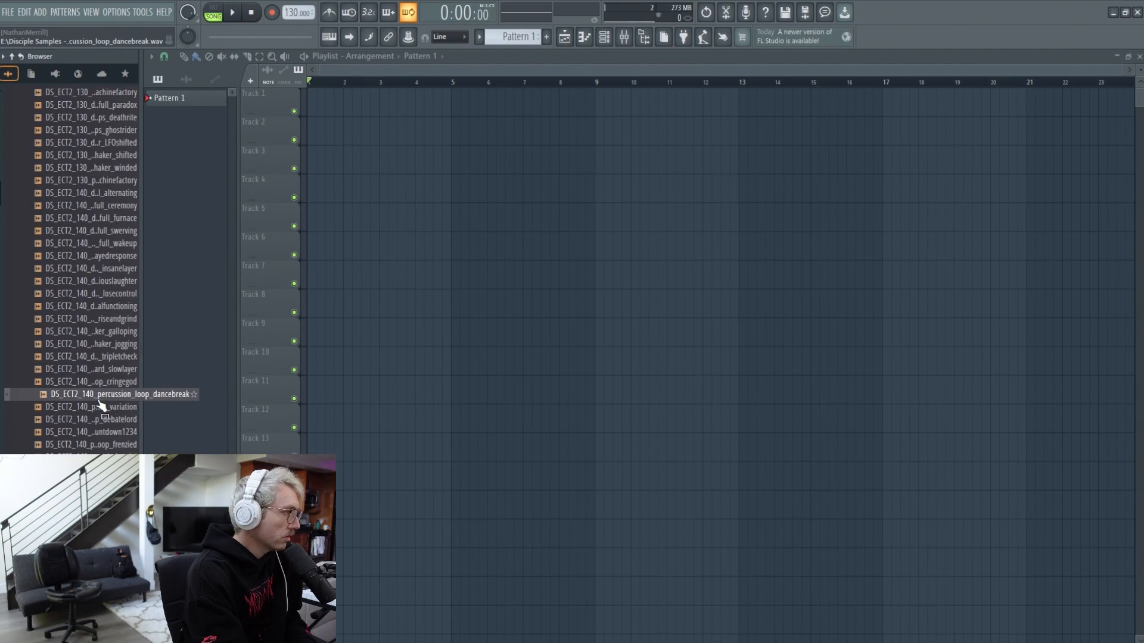
left_click_drag(102, 405, 304, 246)
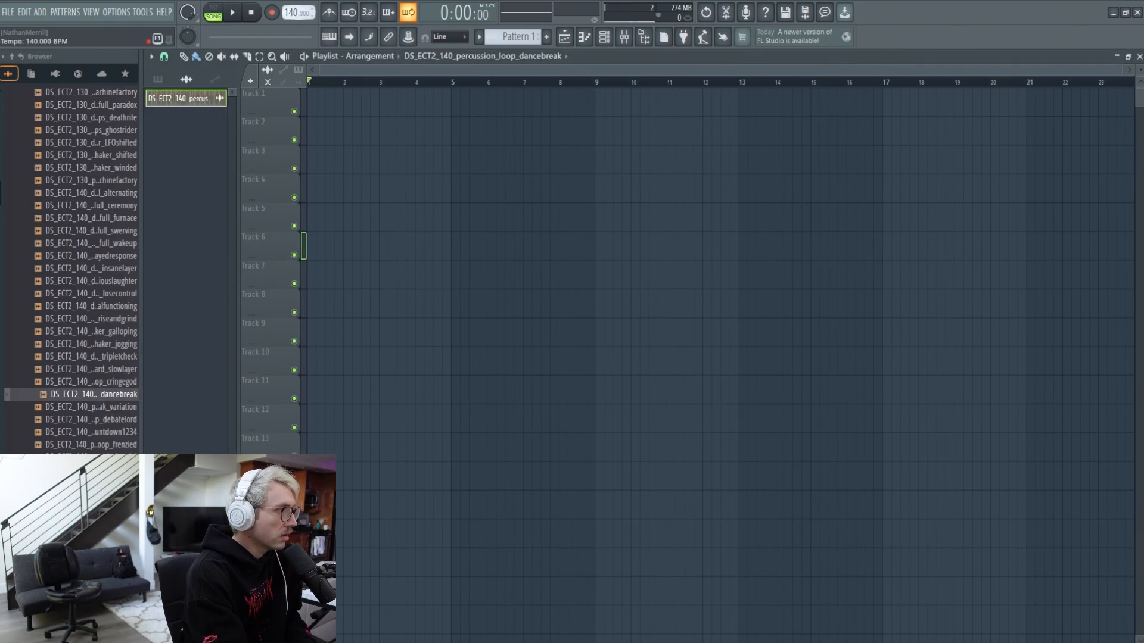
left_click_drag(387, 124, 345, 152)
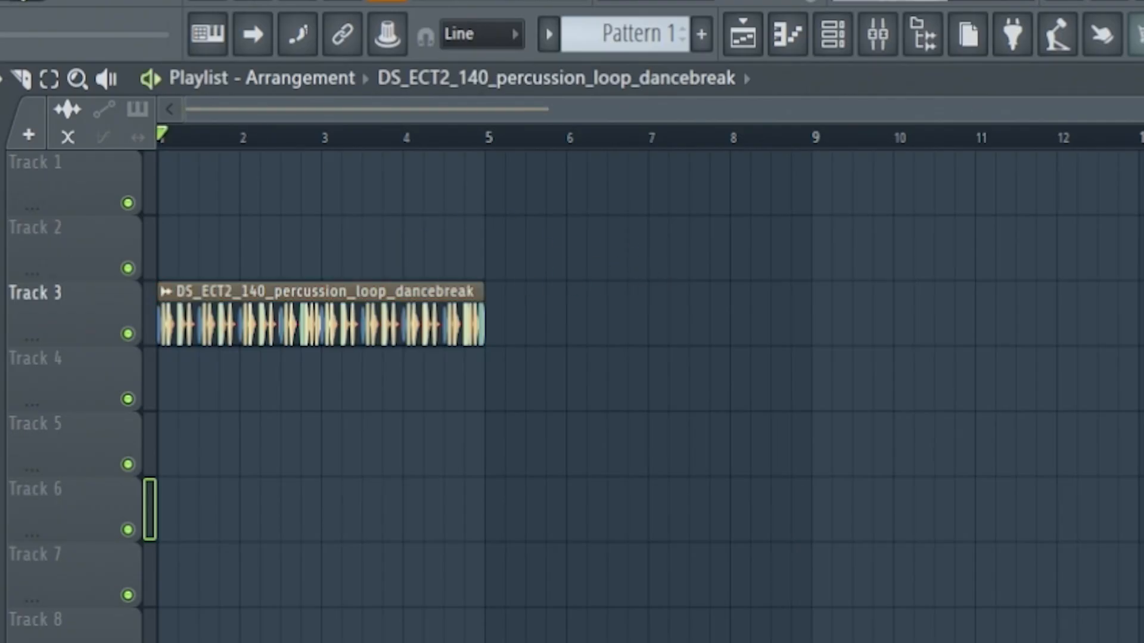
Step: Play the percussion loop and route its channel to the first mixer insert
key("space")
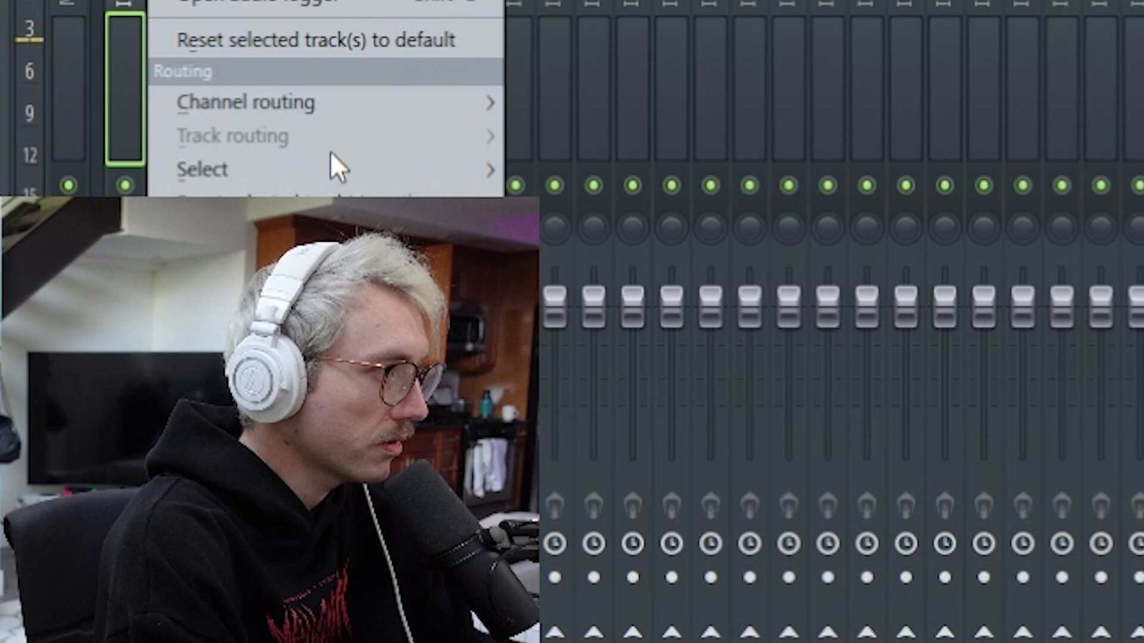
mouse_move(358, 112)
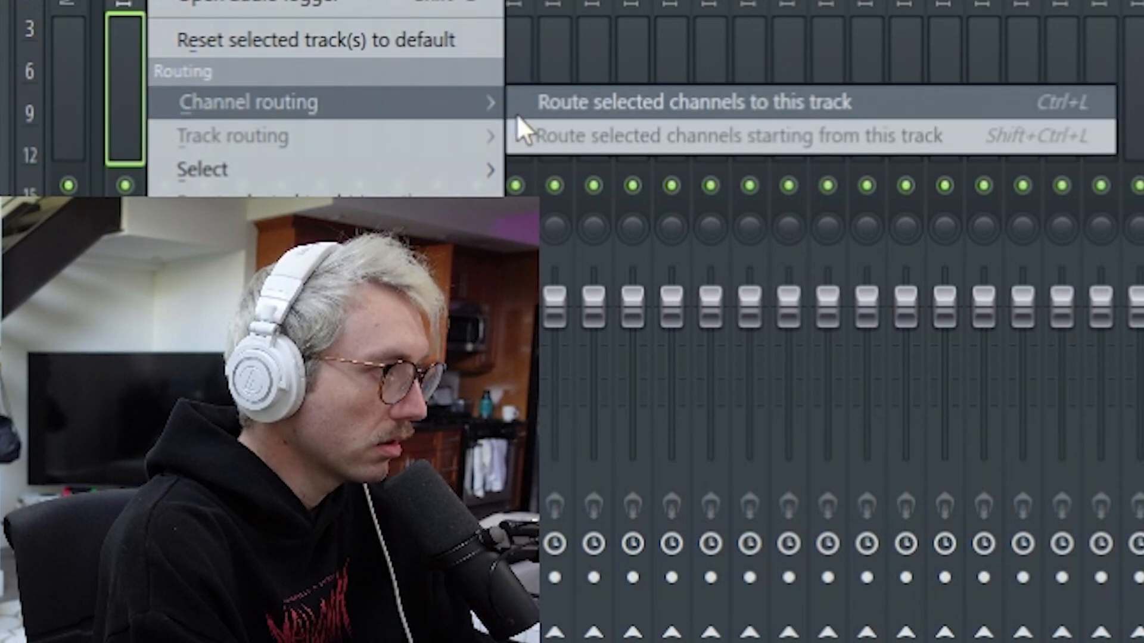
left_click(517, 113)
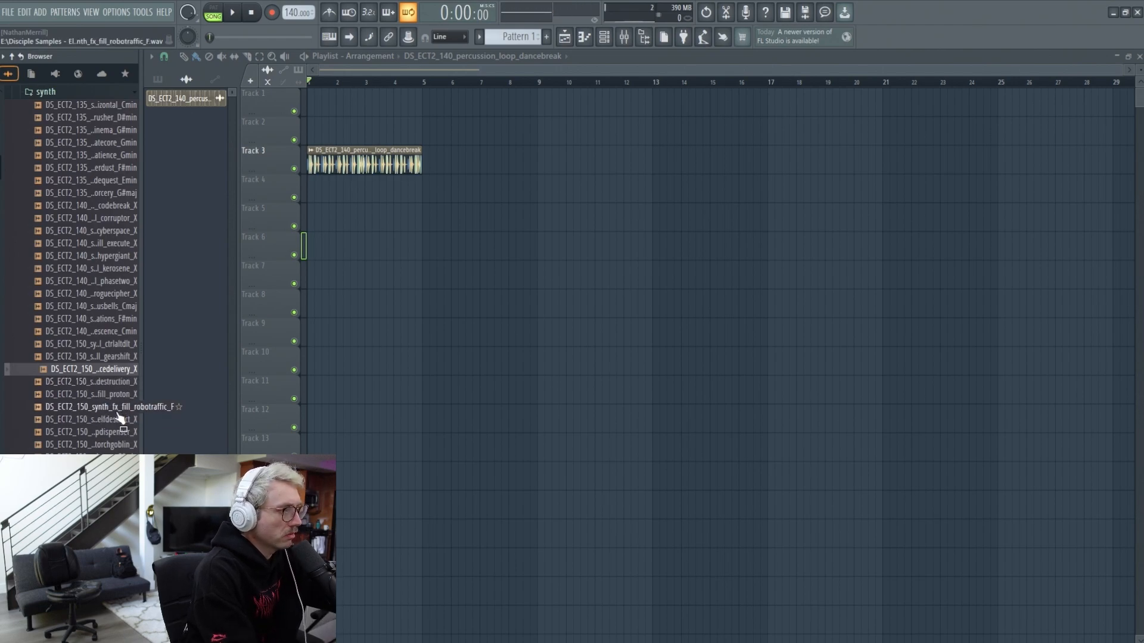
Step: Preview the 150 BPM synth fx fills, and place the DS_ECT2_135 melodic loop bringmethehorizontal_Cmin at bar 1 of Track 4, answering its tempo detection
left_click(118, 413)
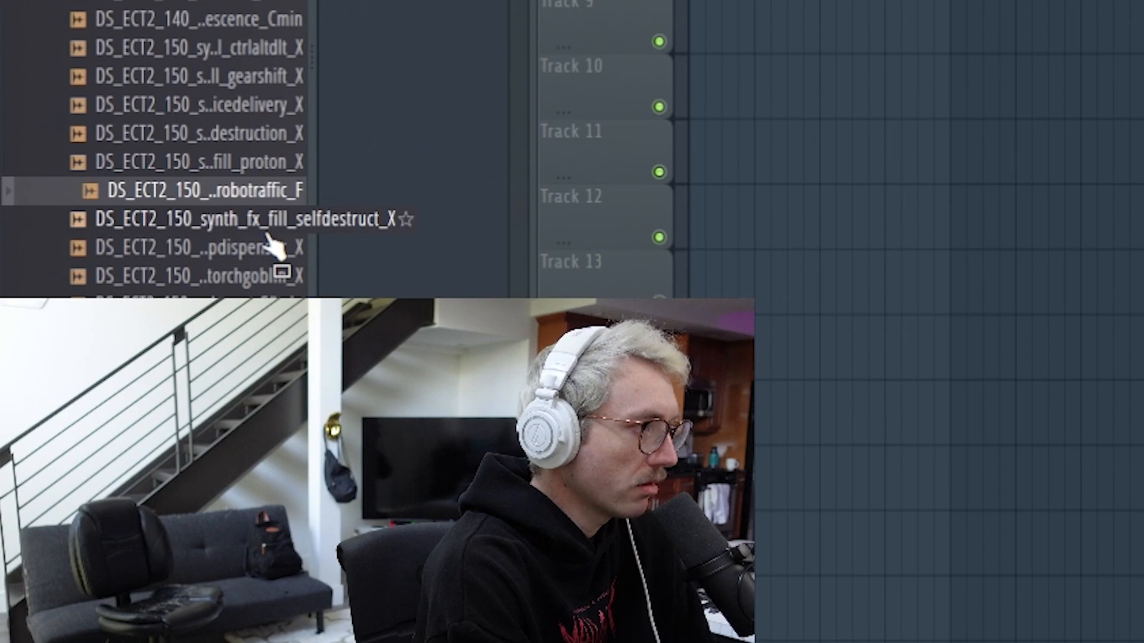
left_click(267, 232)
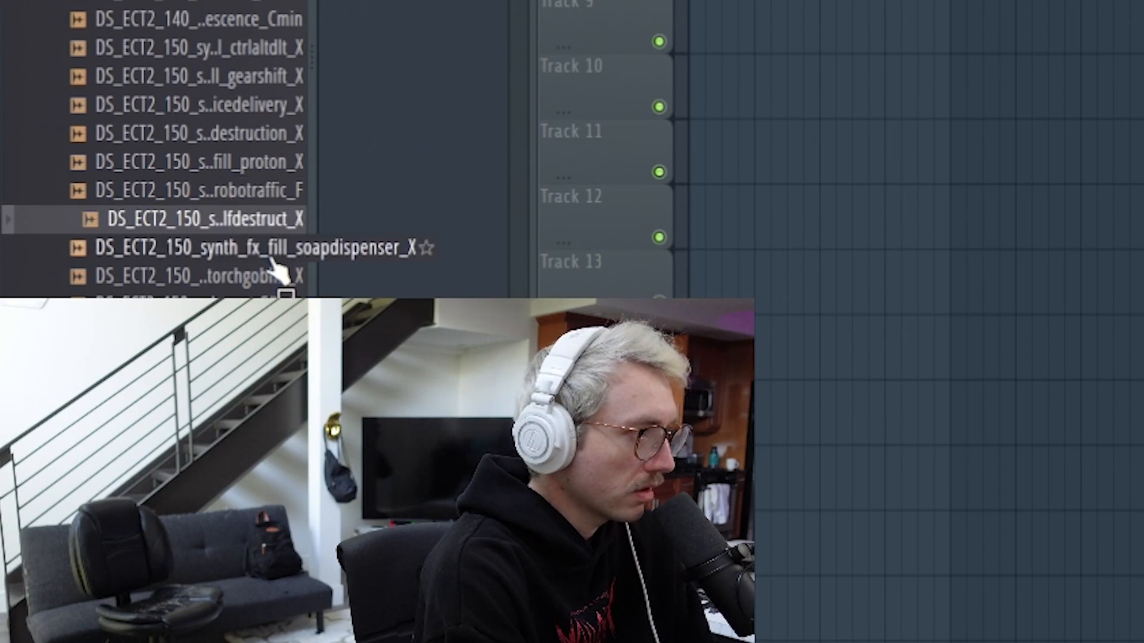
left_click(269, 256)
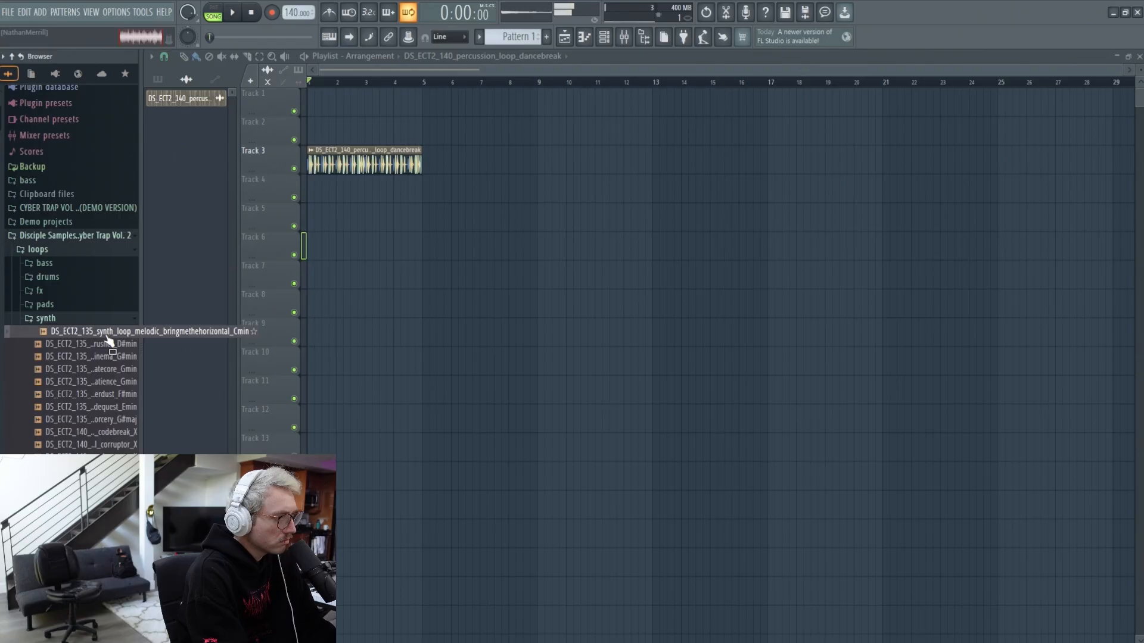
left_click_drag(107, 338, 443, 247)
left_click_drag(579, 249, 346, 189)
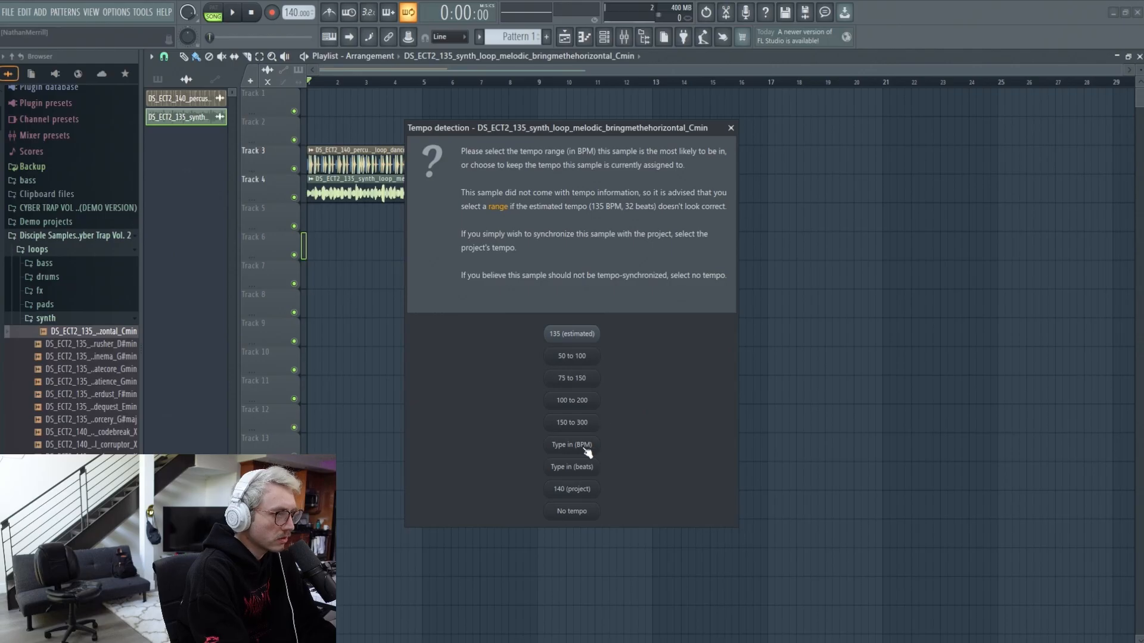
left_click(588, 453)
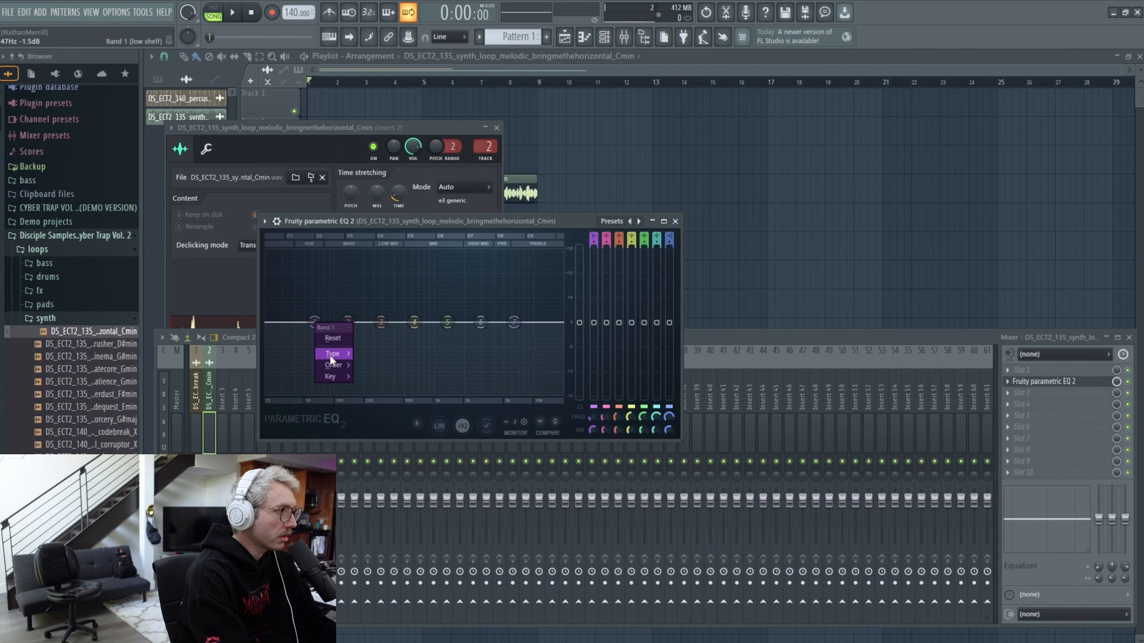
Step: Change the band 1 filter type in the synth loop's Parametric EQ 2, and preview the 8bar_dogwalk fx loop
mouse_move(332, 358)
left_click(374, 388)
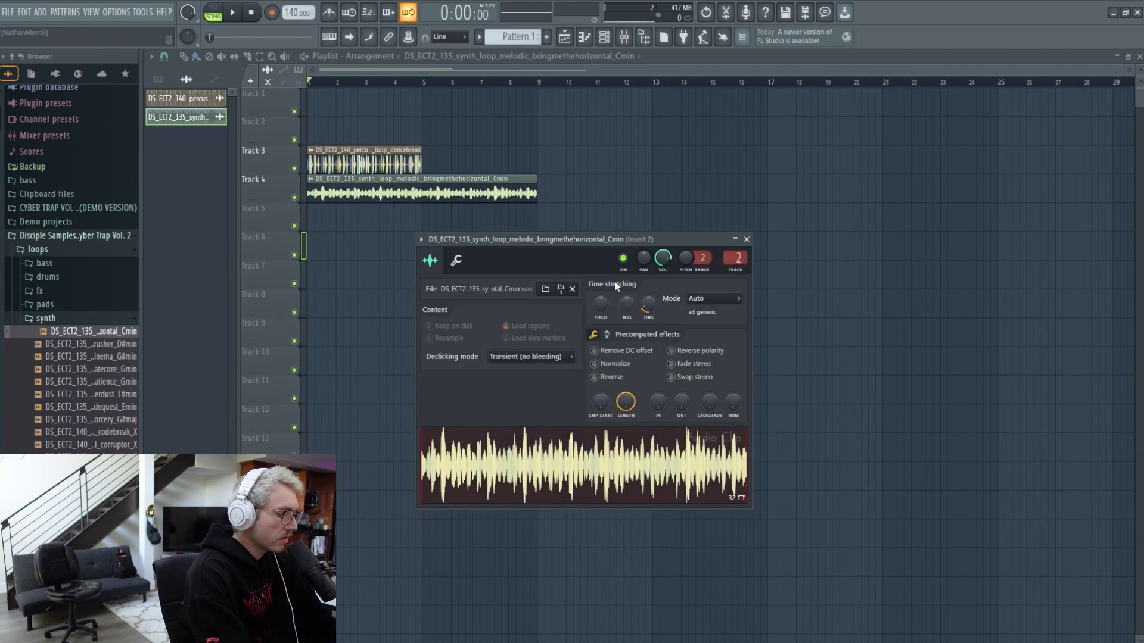
key("F7")
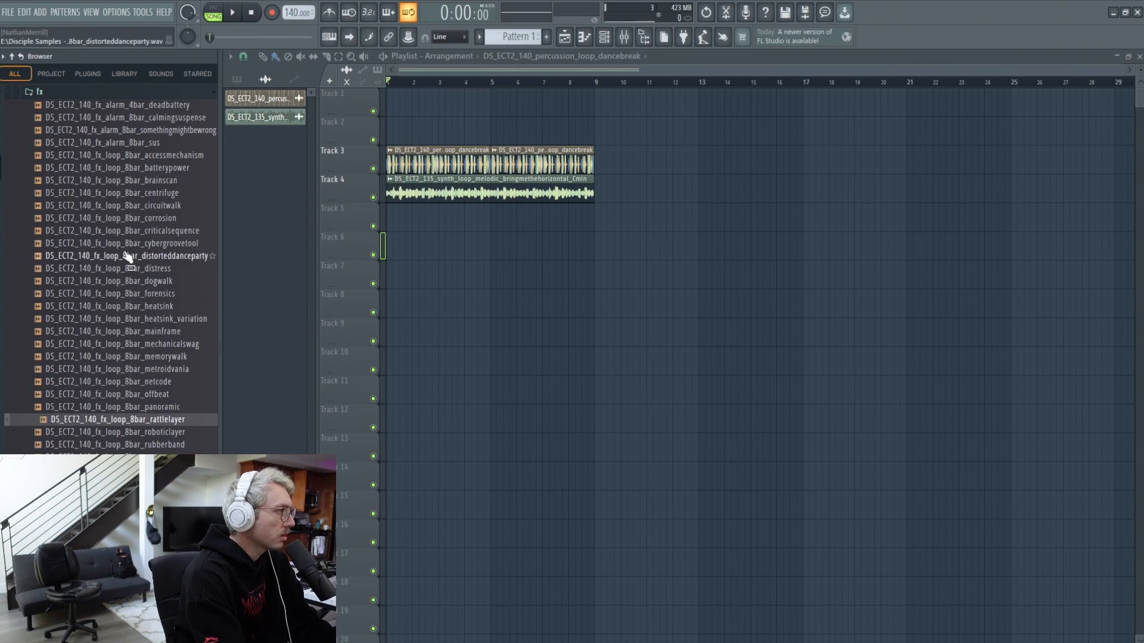
left_click(119, 282)
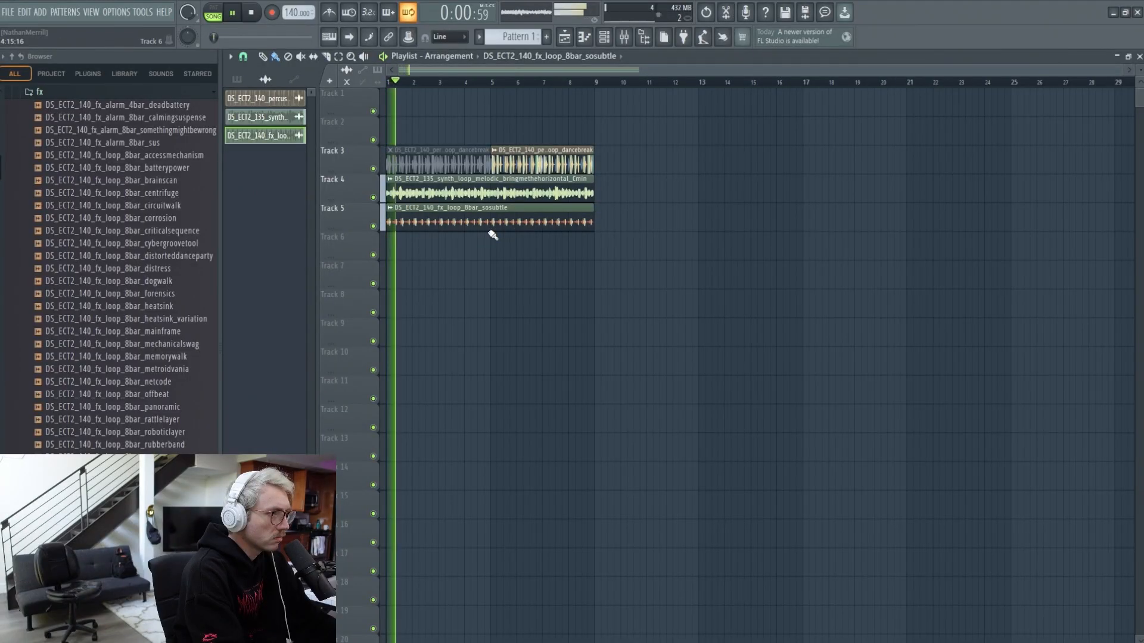
Step: Automate the synth loop's Reeverb 2 wet level on Track 1 with rises that drop back at bars 5 and 9
double_click(485, 197)
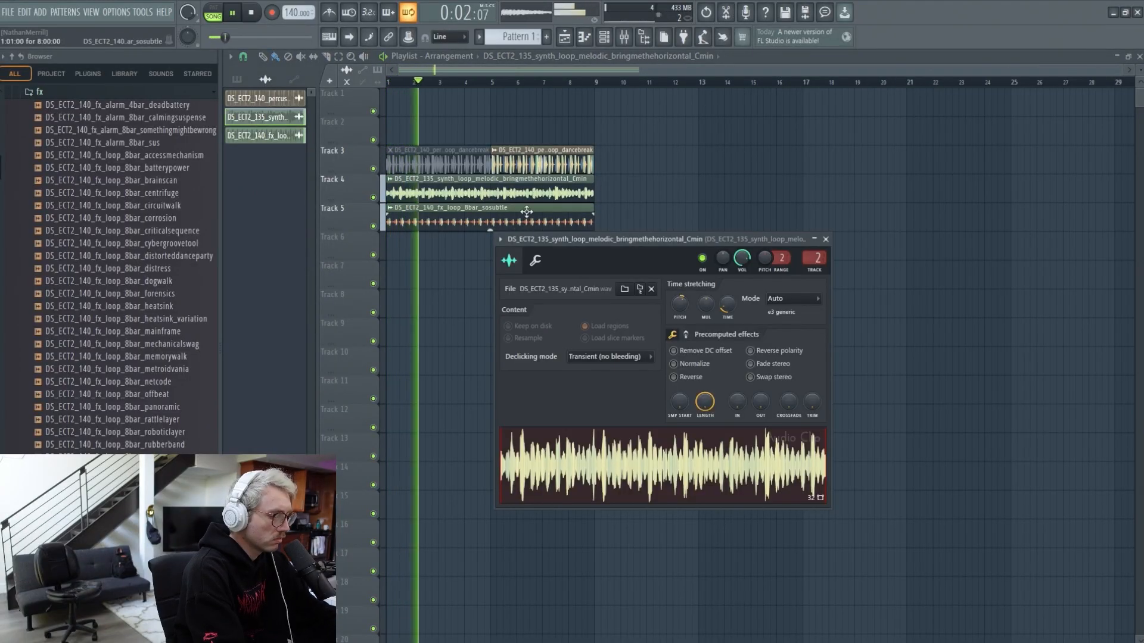
key("F9")
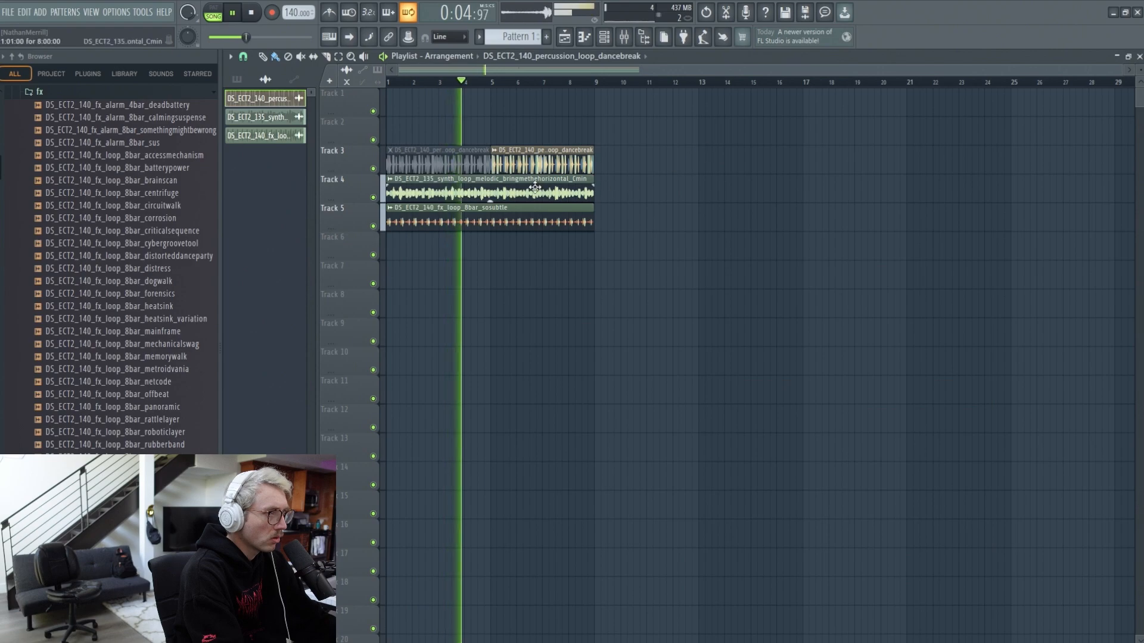
left_click(496, 106)
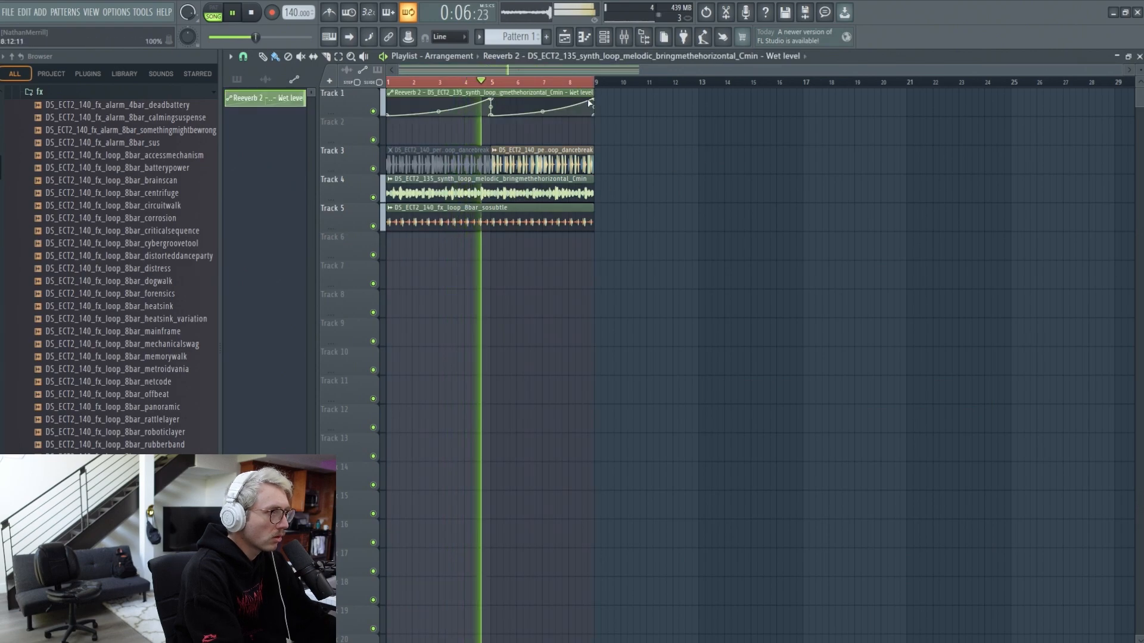
left_click_drag(594, 99, 605, 115)
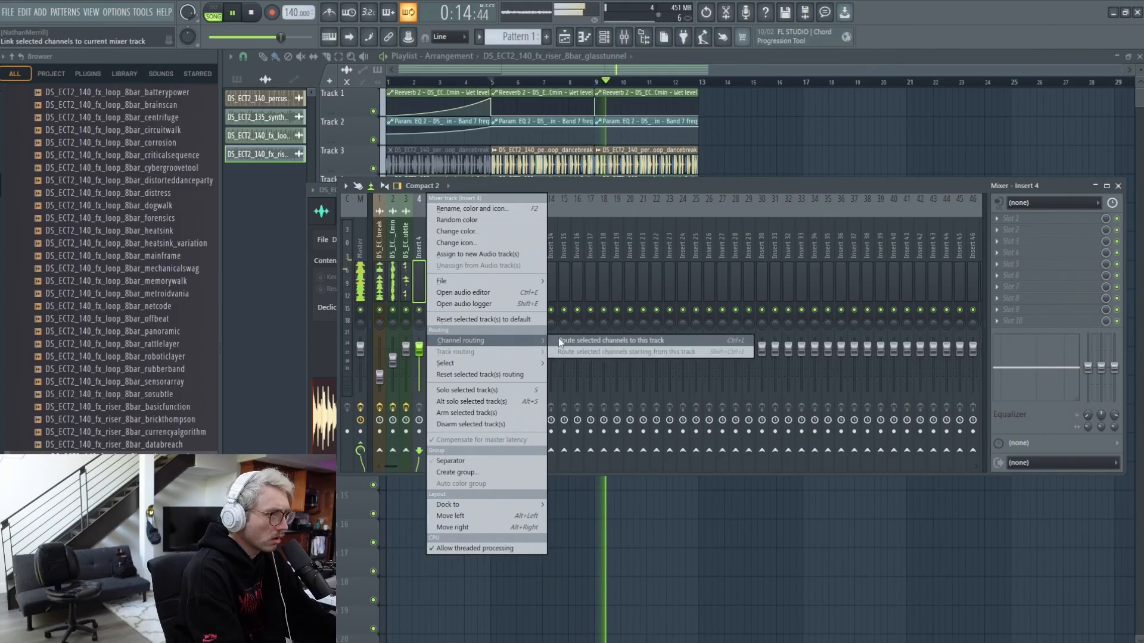
Step: Route the glasstunnel riser to mixer insert 4 and load Fruity Parametric EQ 2 in its first effect slot
left_click(610, 340)
left_click(1007, 218)
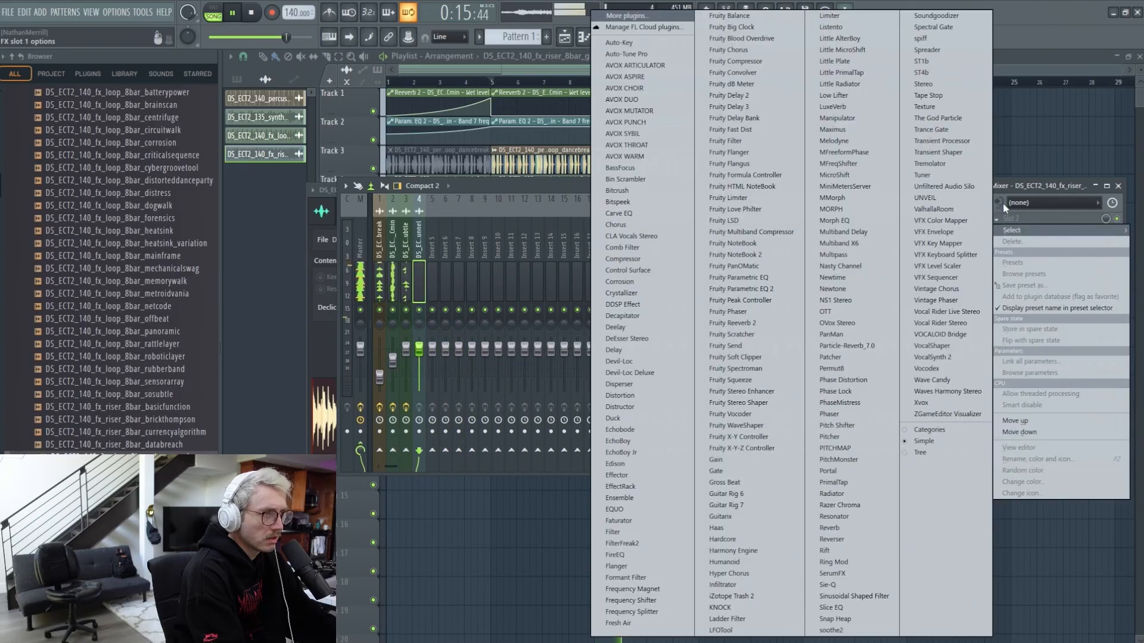
left_click(764, 289)
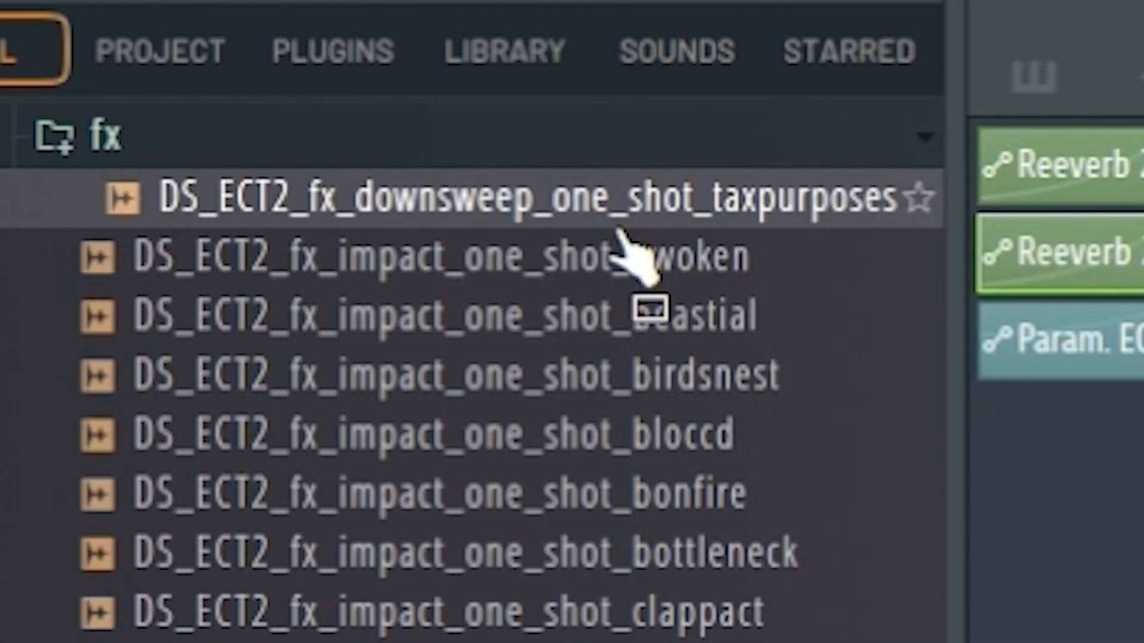
Step: Place the fx_downsweep_one_shot_taxpurposes sample at bar 13 on Track 8, with a reversed copy cut to lead directly into it
left_click_drag(807, 217, 745, 203)
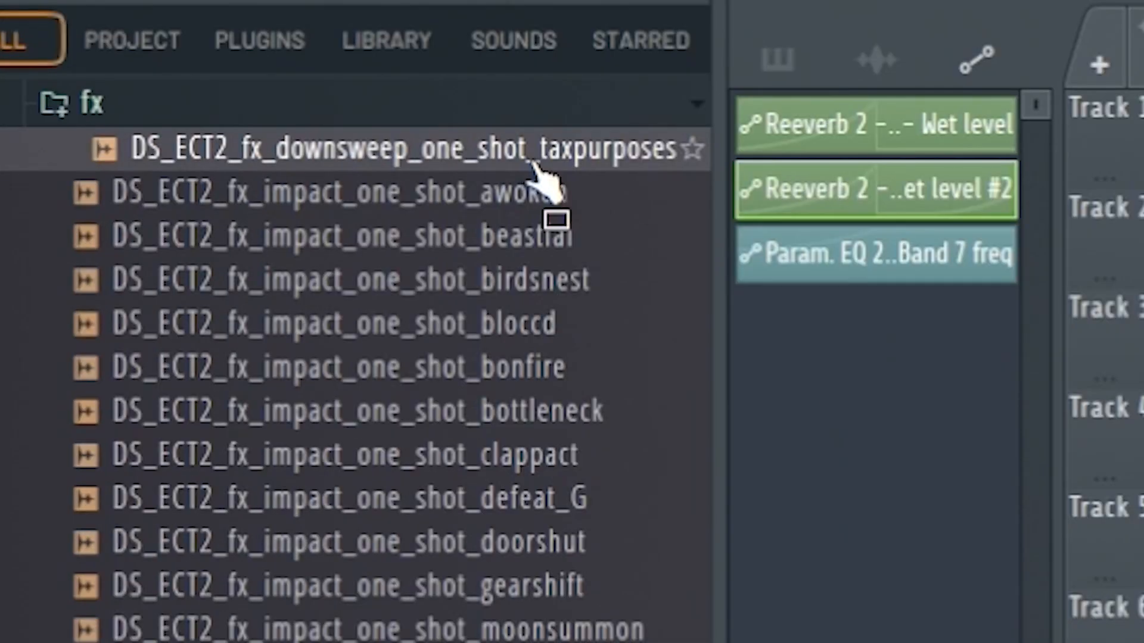
left_click_drag(495, 144, 1135, 566)
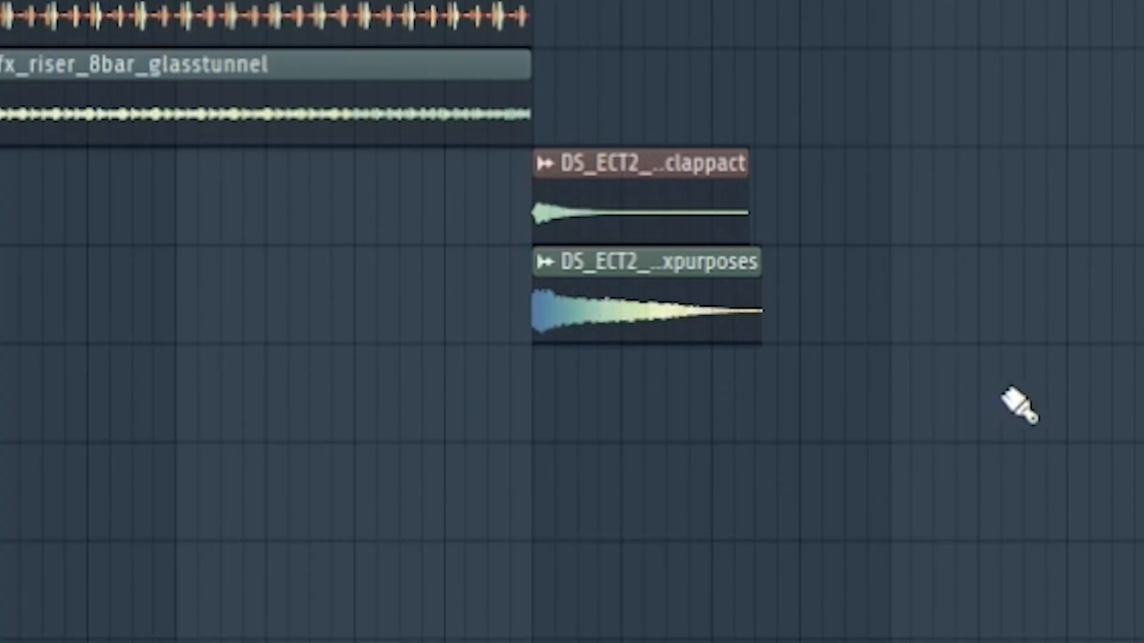
left_click_drag(601, 316, 363, 519)
left_click(277, 459)
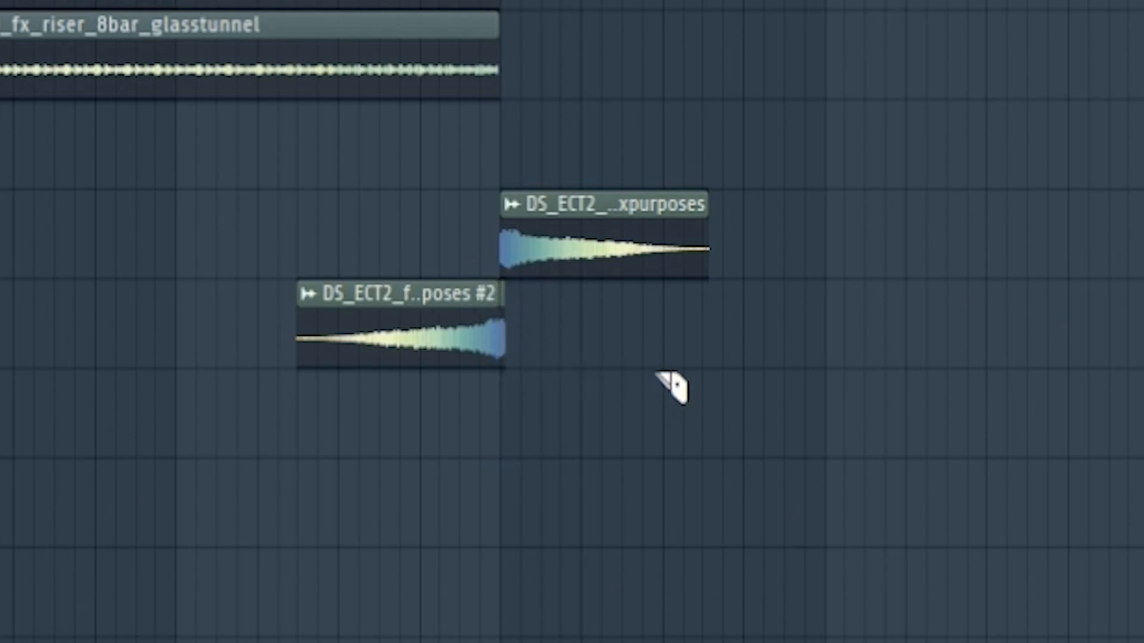
left_click_drag(445, 344, 445, 259)
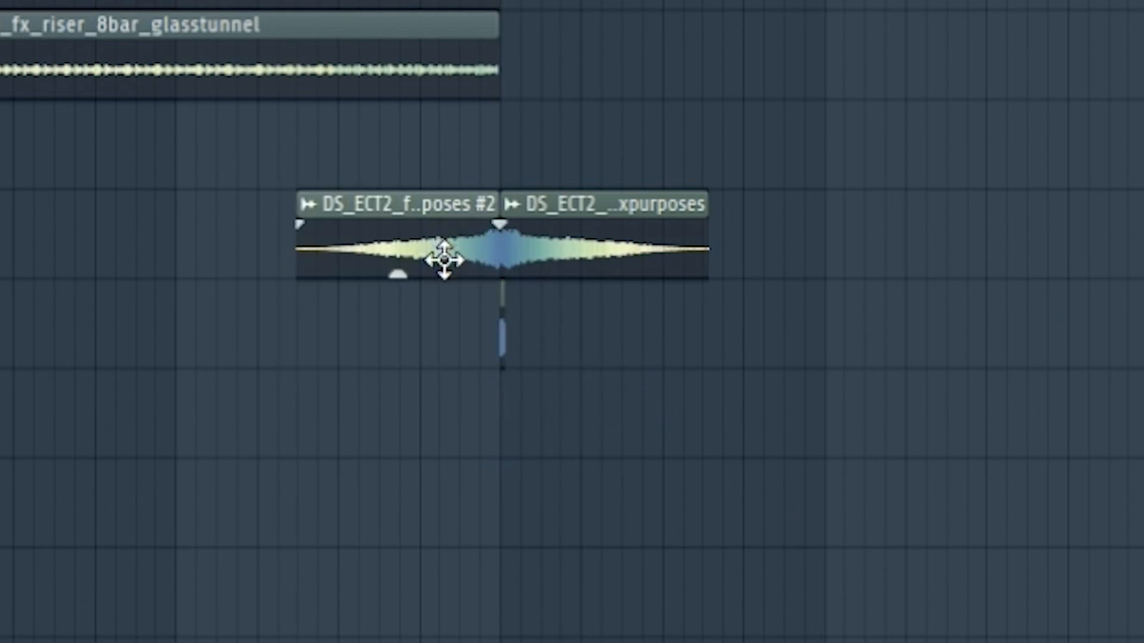
left_click_drag(732, 315, 732, 329)
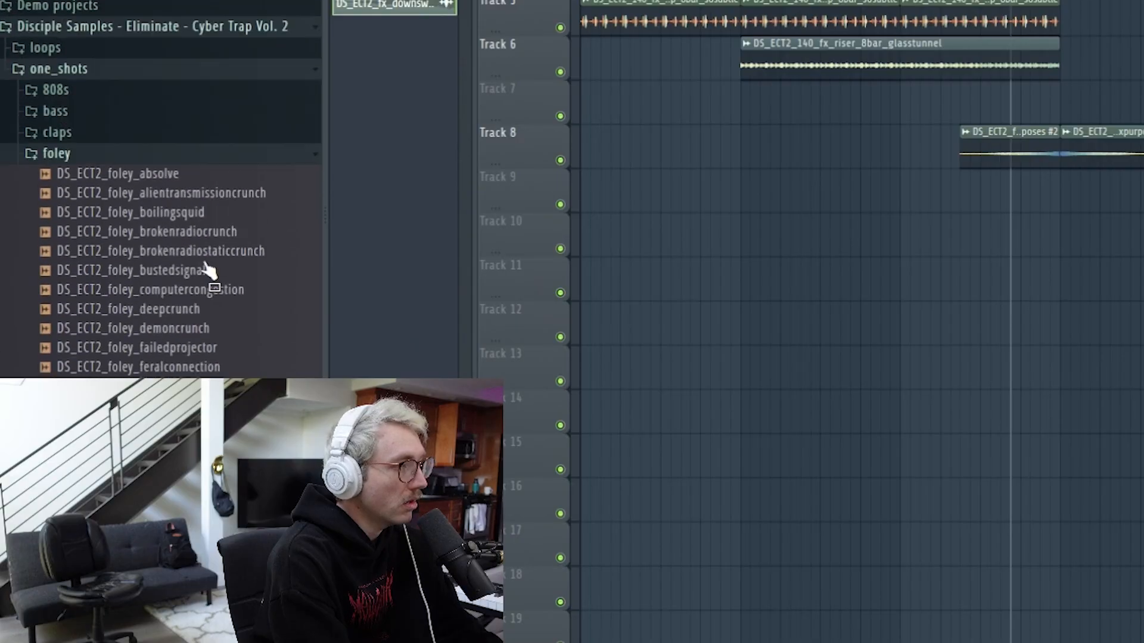
Step: Audition the foley one-shots, including alientransmissioncrunch, boilingsquid, brokenradiostaticcrunch, bustedsignal, computercongestion, deepcrunch and demoncrunch
scroll(210, 270, "down", 8)
scroll(217, 268, "up", 4)
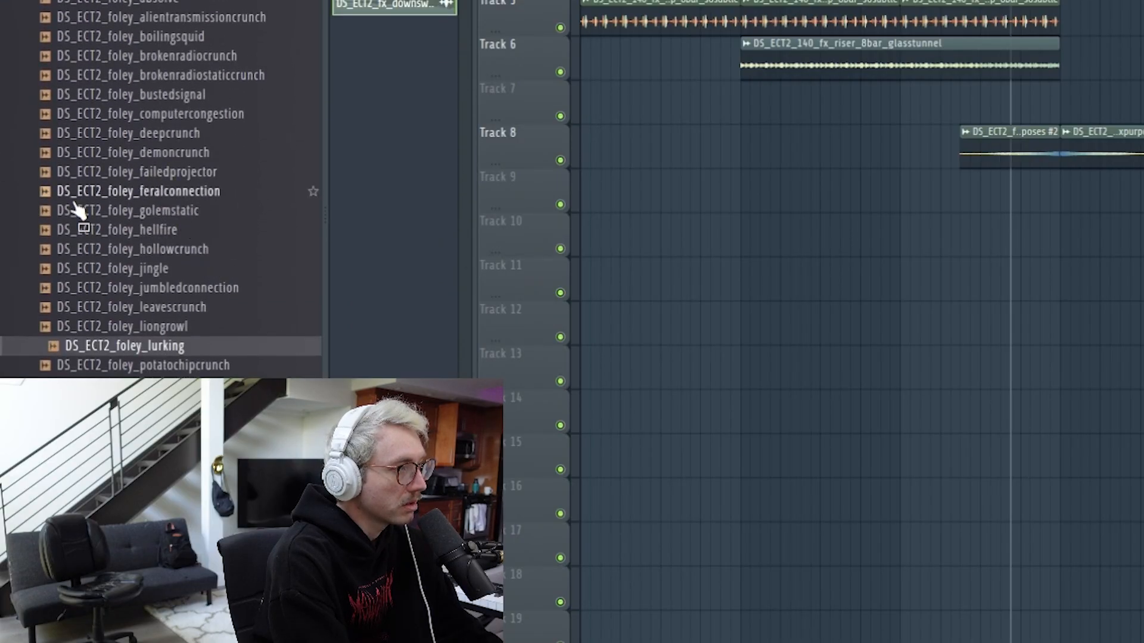
left_click(182, 136)
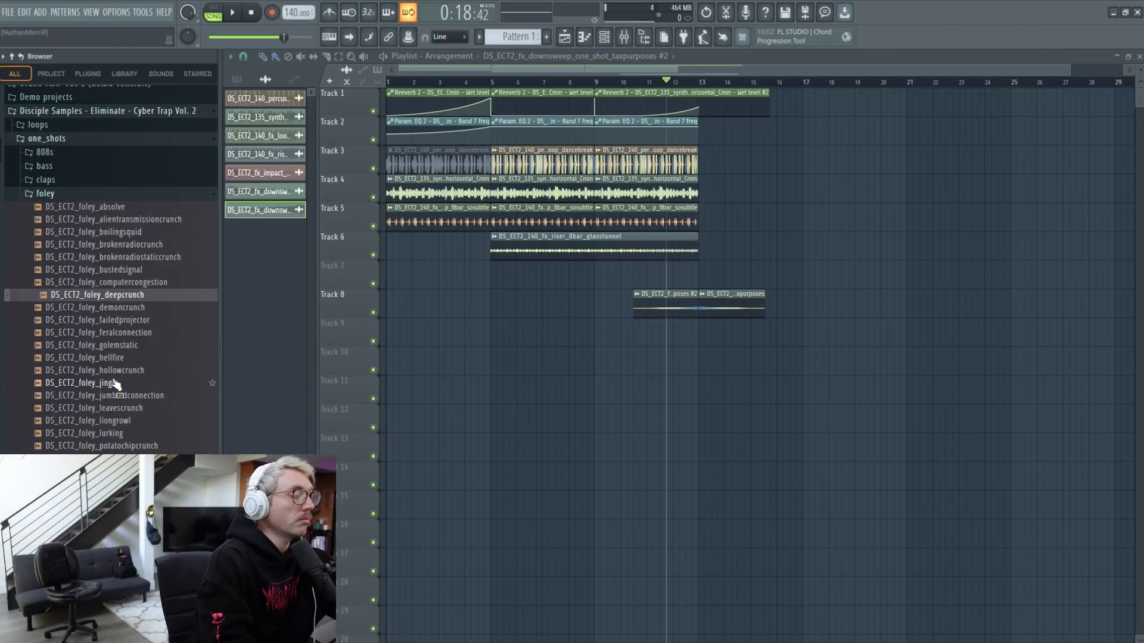
left_click(119, 219)
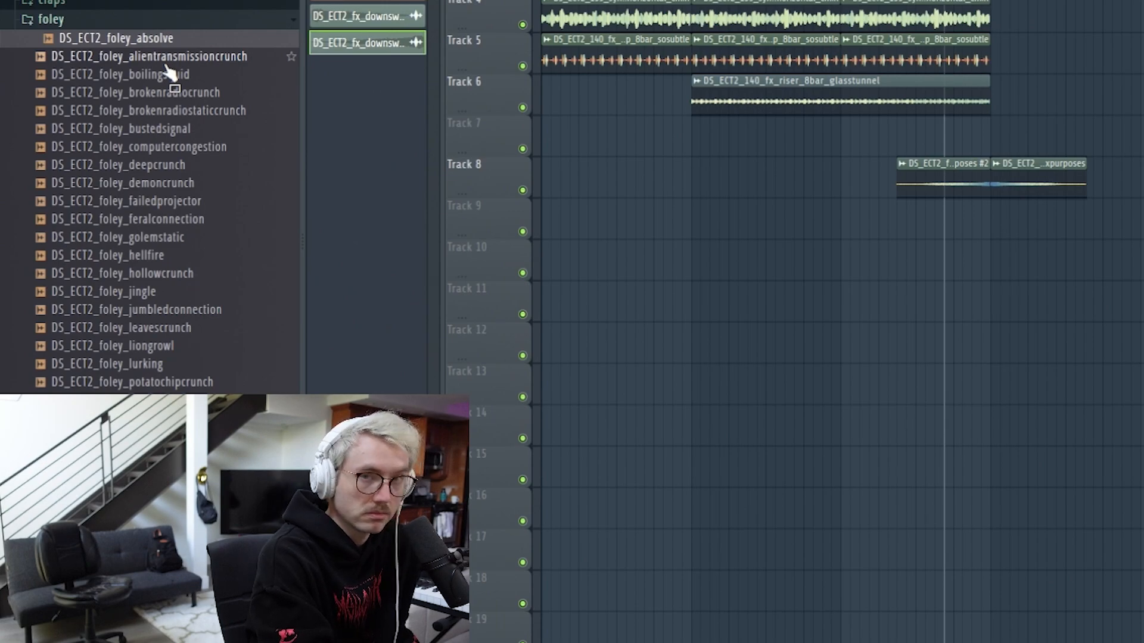
left_click(169, 93)
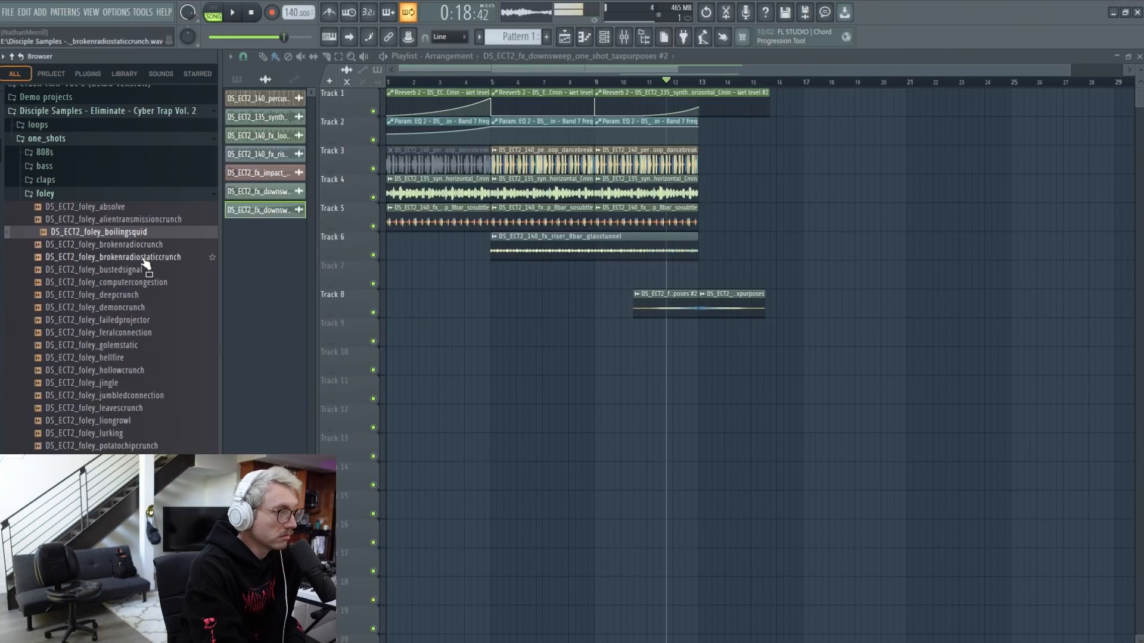
left_click(146, 257)
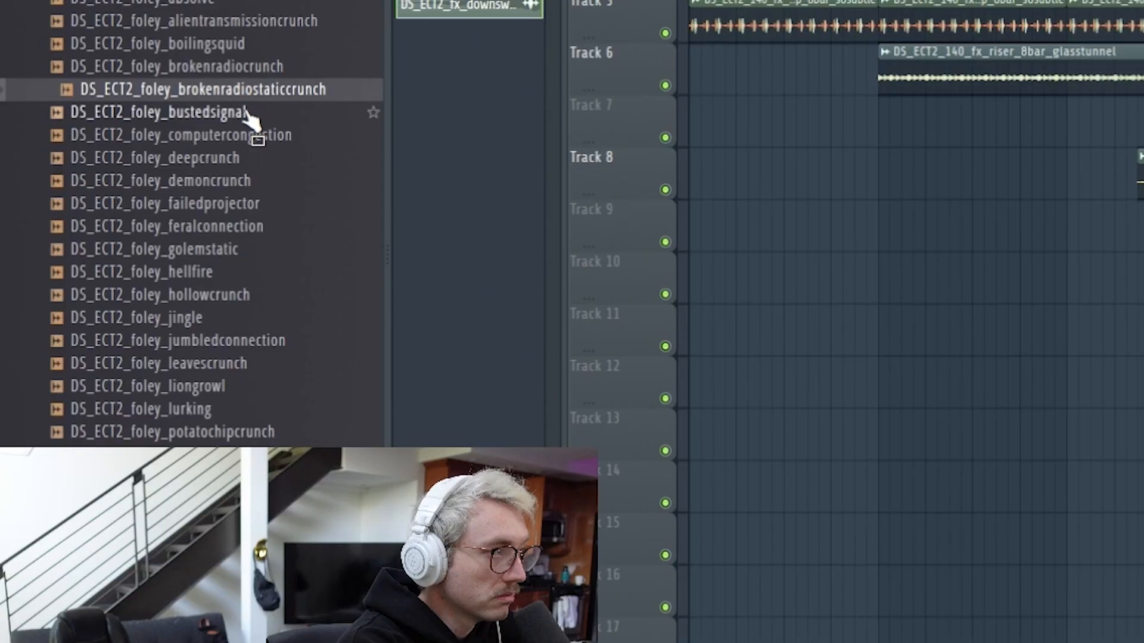
left_click(146, 271)
left_click(144, 282)
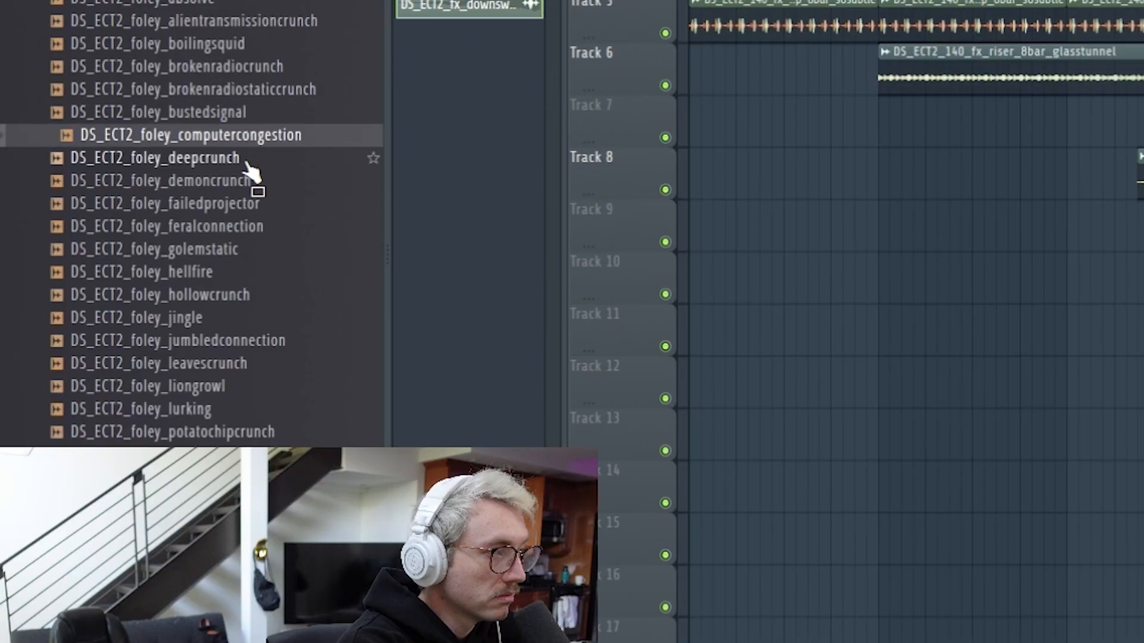
left_click(250, 165)
left_click(253, 183)
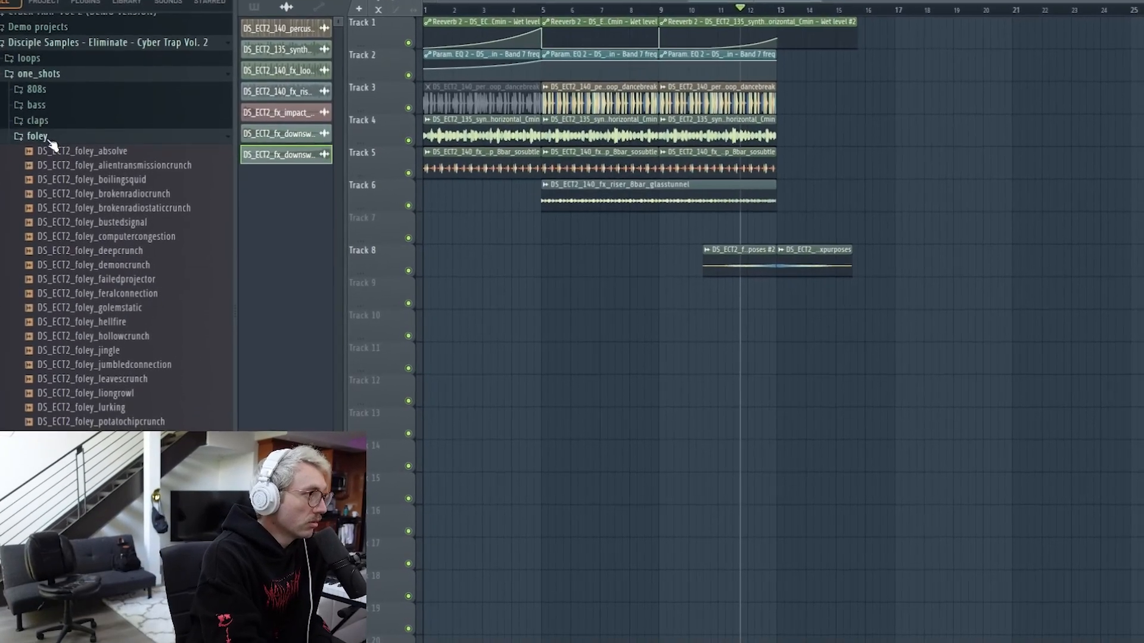
Step: Close the foley folder and audition the clap one-shot ireallyadmireyourworkethic
left_click(49, 138)
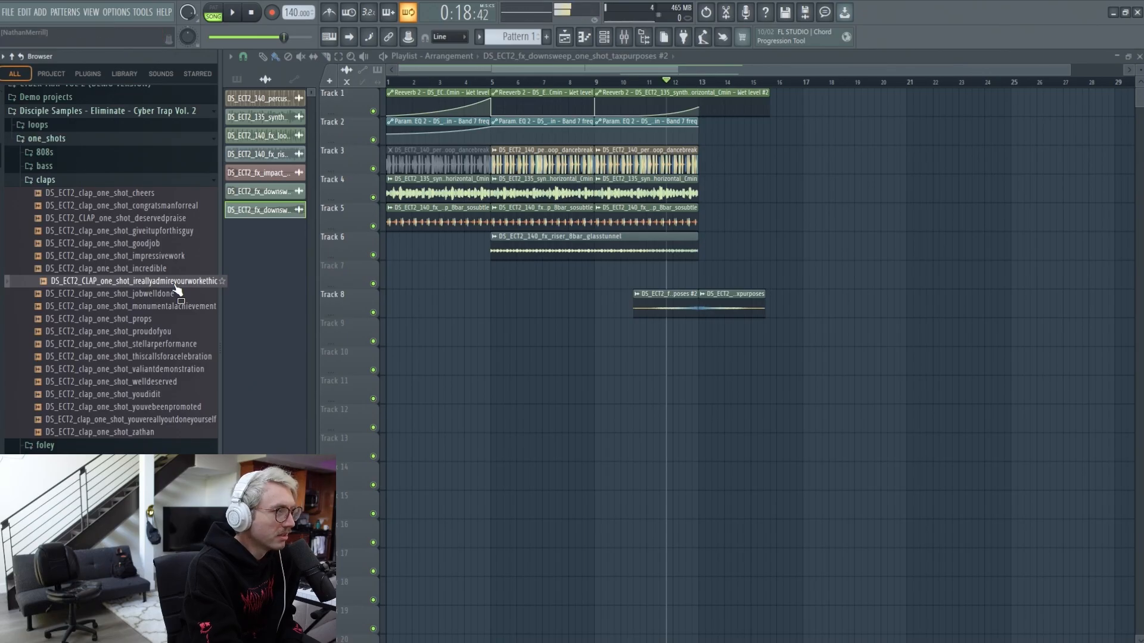
left_click(175, 285)
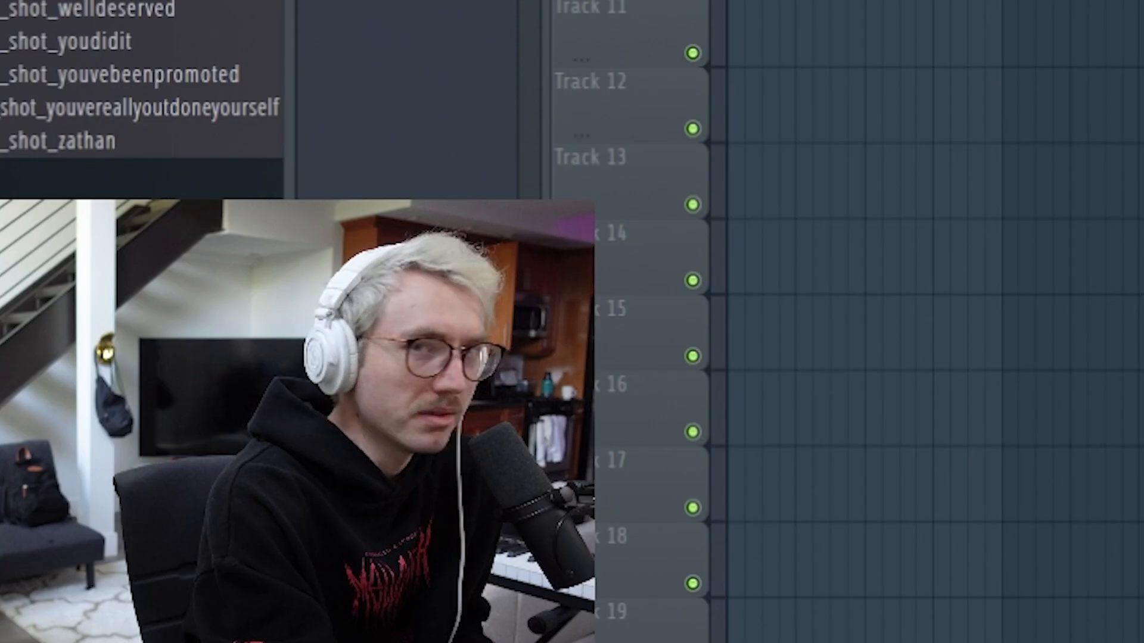
Step: Audition the clap one-shots monumentalachievement, props, proudofyou, stellarperformance, thiscallsforacelebration and valiantdemonstration
left_click(159, 309)
left_click(160, 322)
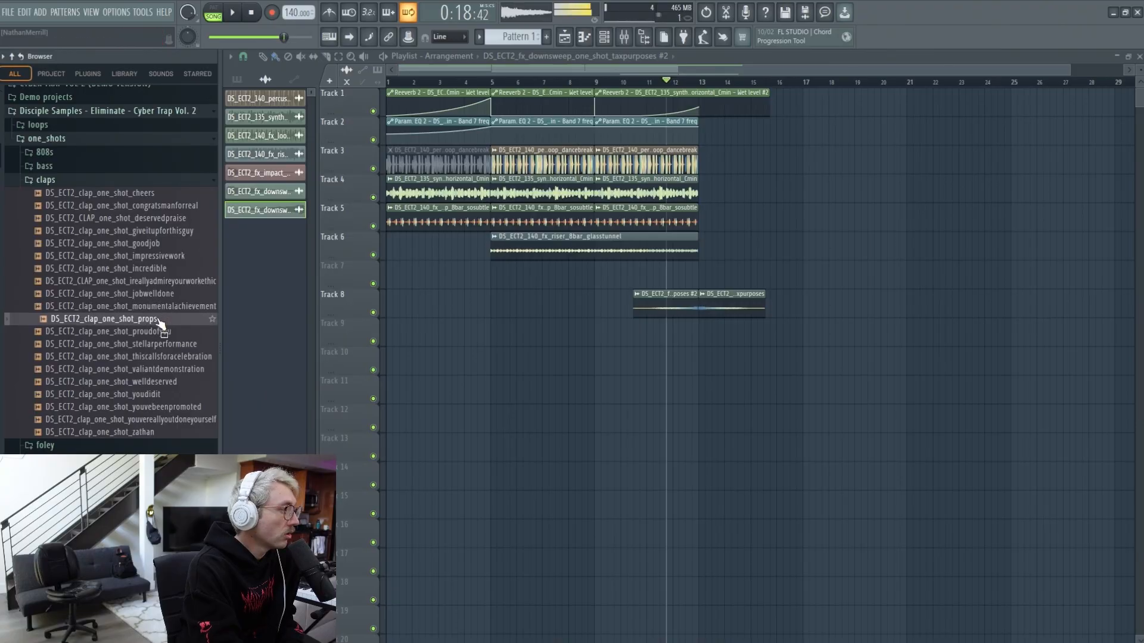
left_click(157, 334)
left_click(187, 347)
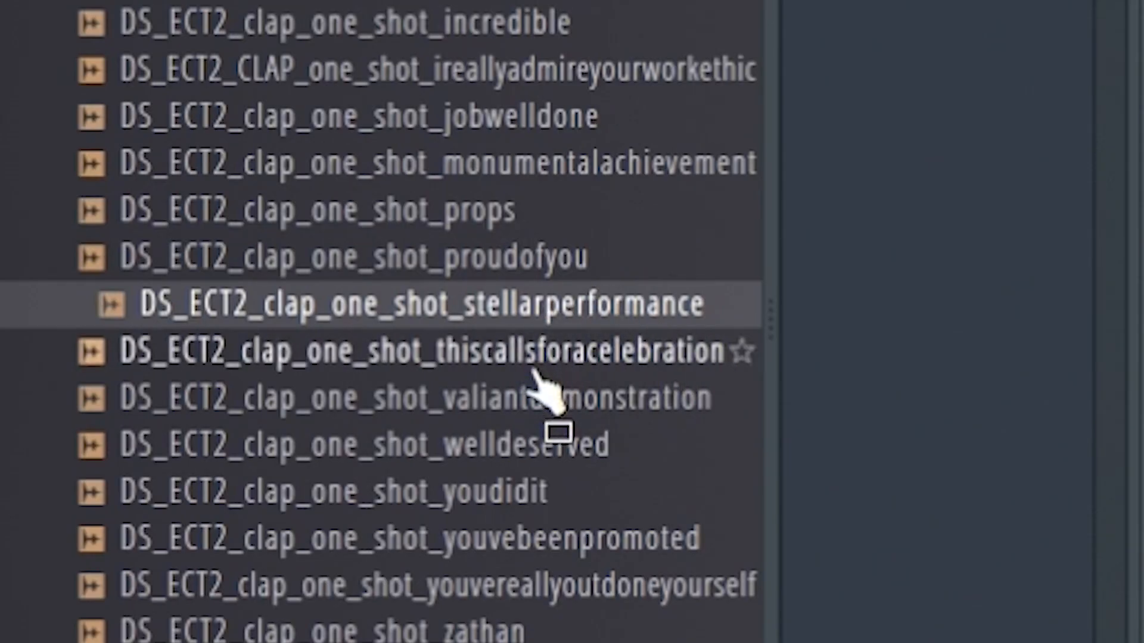
left_click(536, 373)
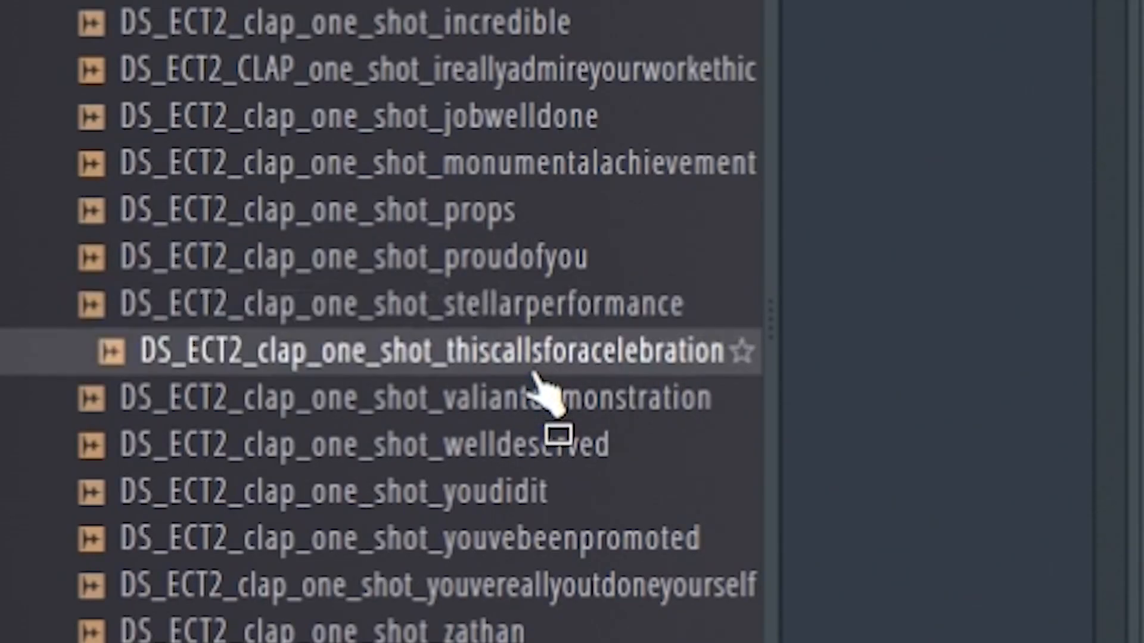
left_click(662, 419)
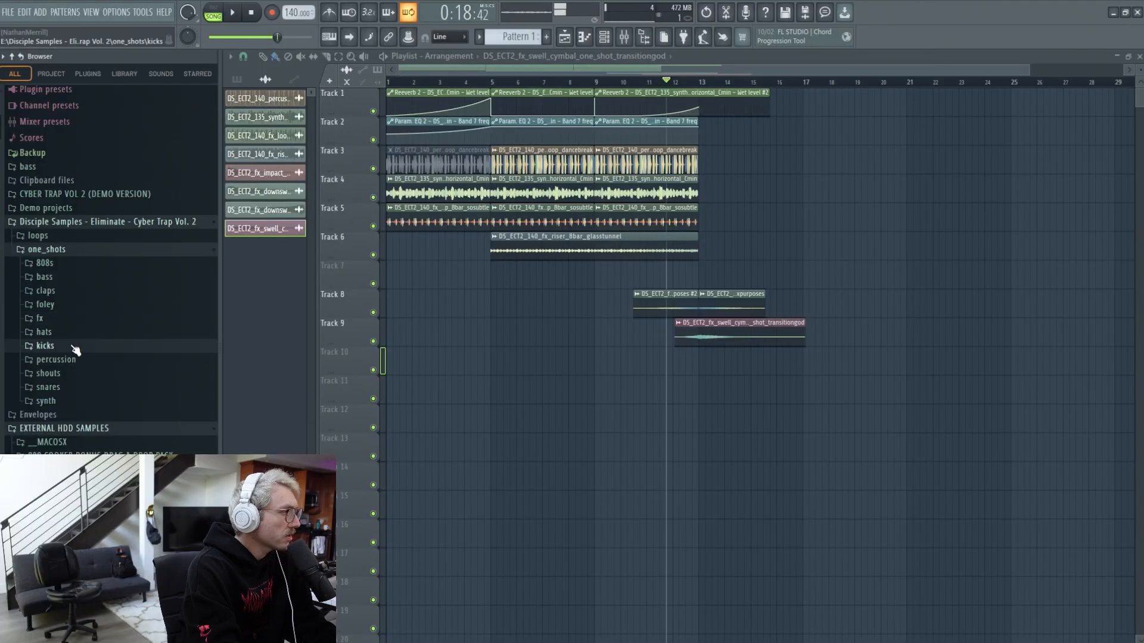
Step: Open the kicks folder and audition kick one-shots, including grace, fatmessmer, chungus, business, buff, brightlord, brickedup_fatter and brickedup
left_click(75, 351)
left_click(155, 318)
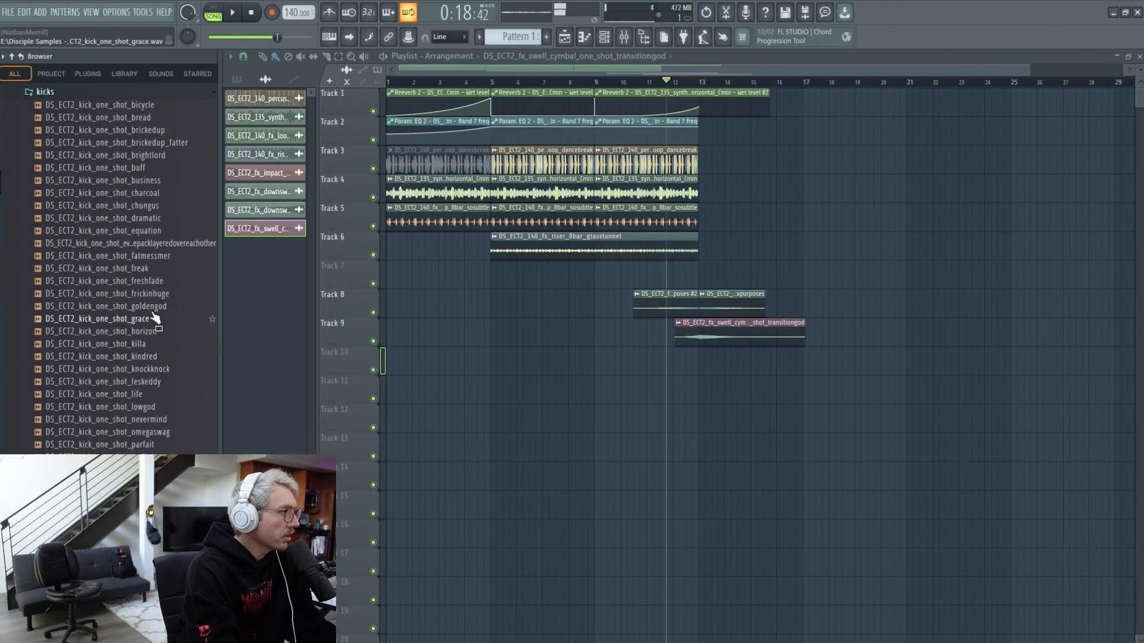
left_click(143, 256)
left_click(143, 243)
left_click(138, 205)
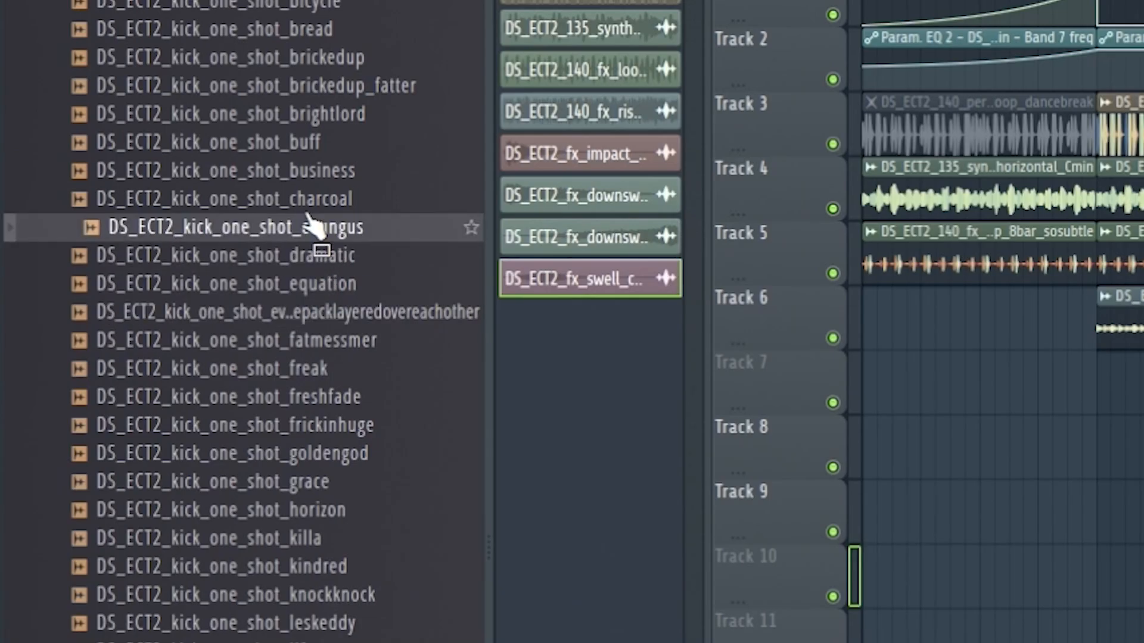
left_click(136, 180)
left_click(292, 146)
left_click(290, 114)
left_click(289, 85)
left_click(286, 60)
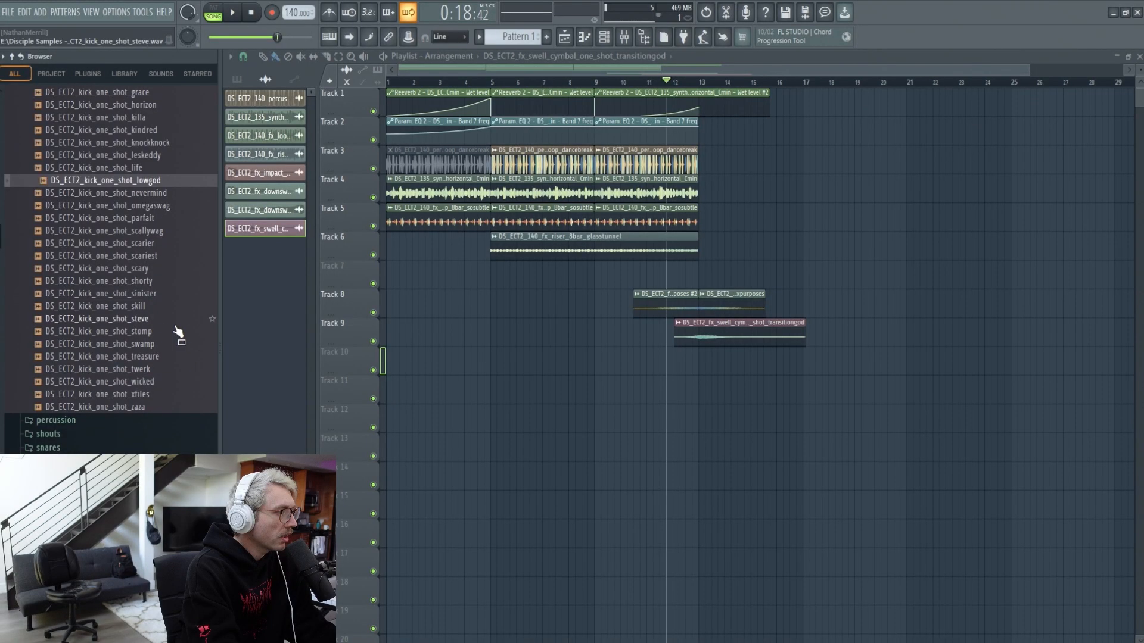
Step: Audition the kick one-shots fatmessmer and everykickinthissamplepacklayeredovereachother
scroll(131, 315, "up", 4)
left_click(162, 181)
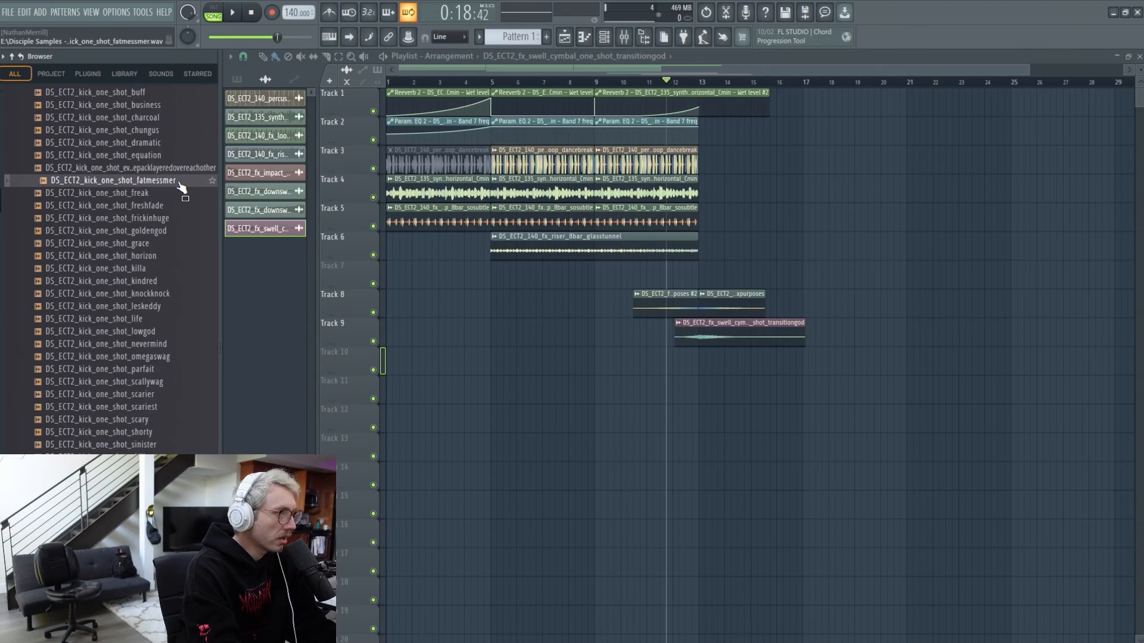
scroll(177, 214, "up", 2)
left_click(161, 245)
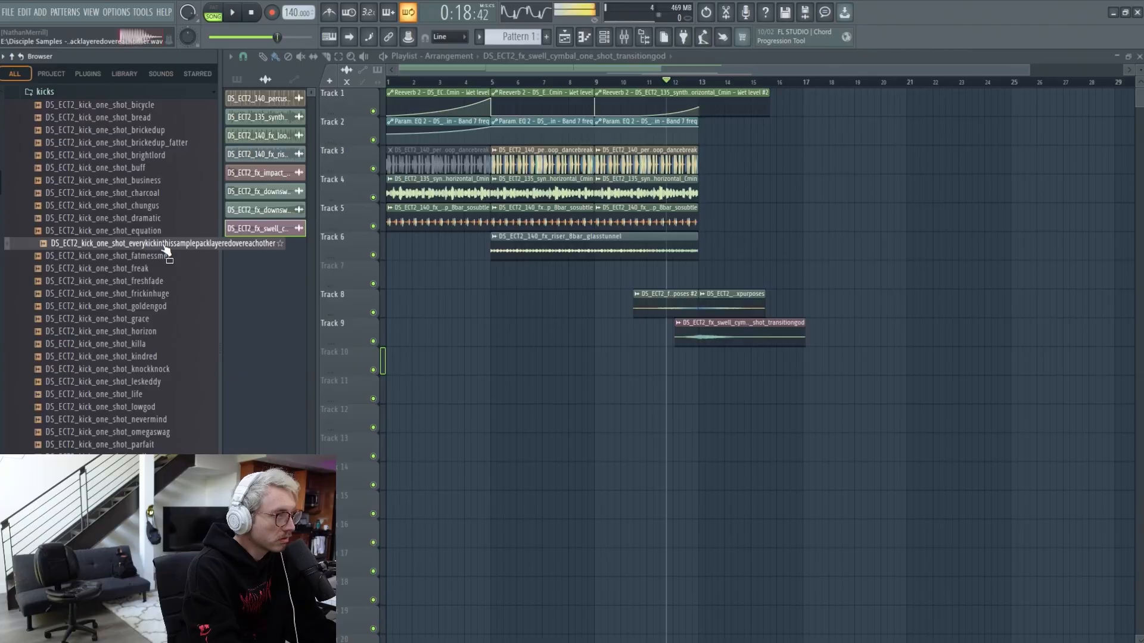
Step: Place the kick_one_shot_brickedup sample at bar 13 on Track 7 and continue the half-bar claps on Track 11 towards bar 13
left_click(161, 129)
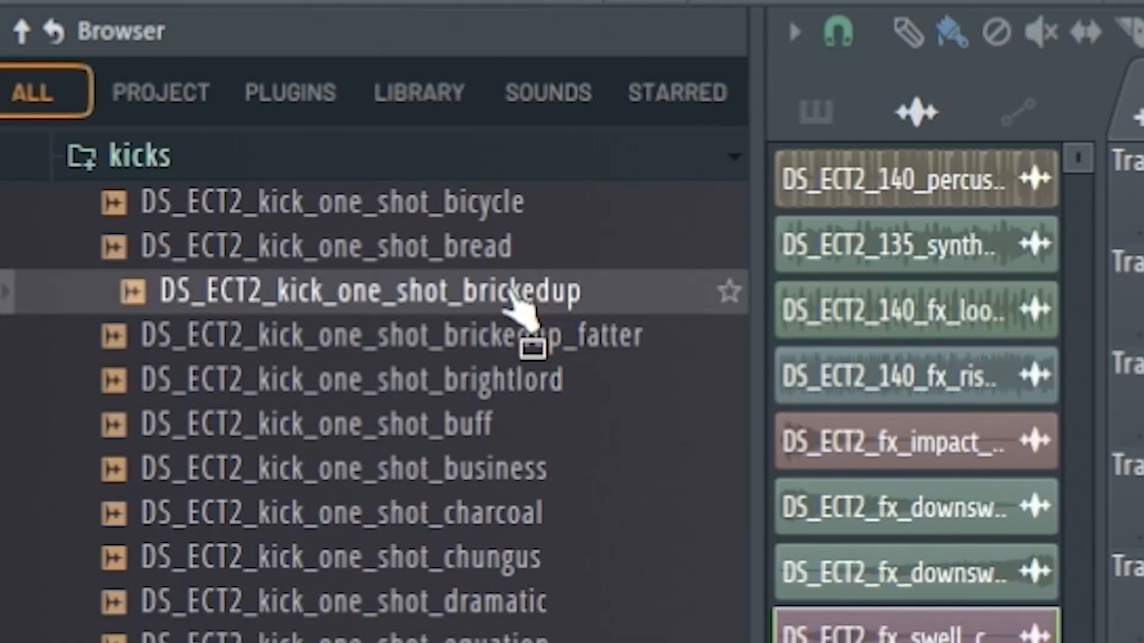
left_click_drag(512, 291, 911, 252)
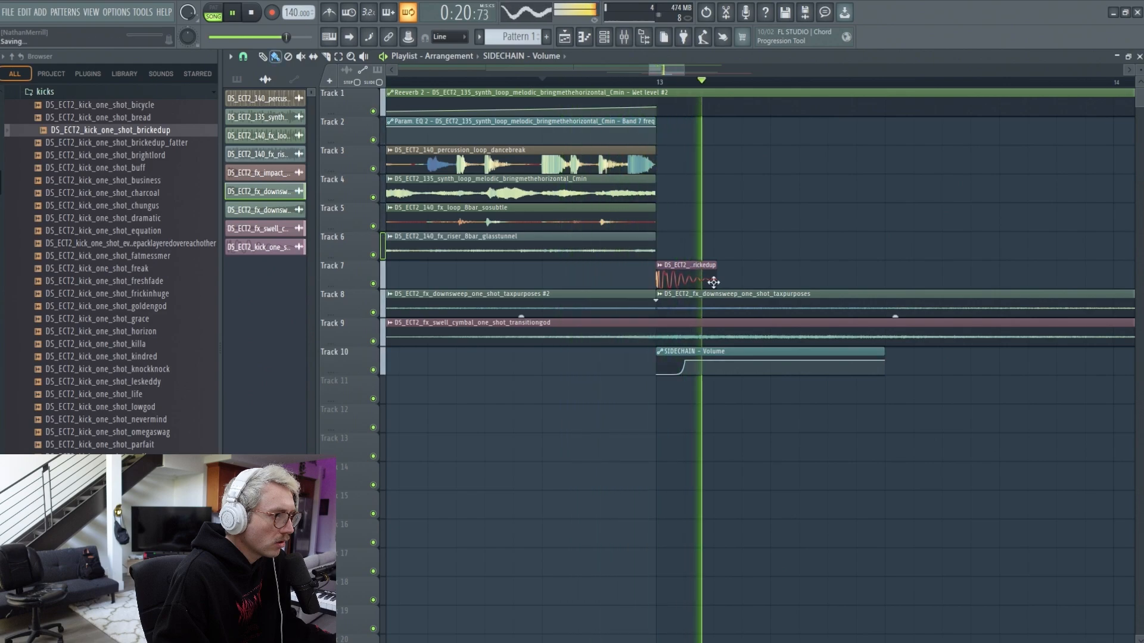
key("space")
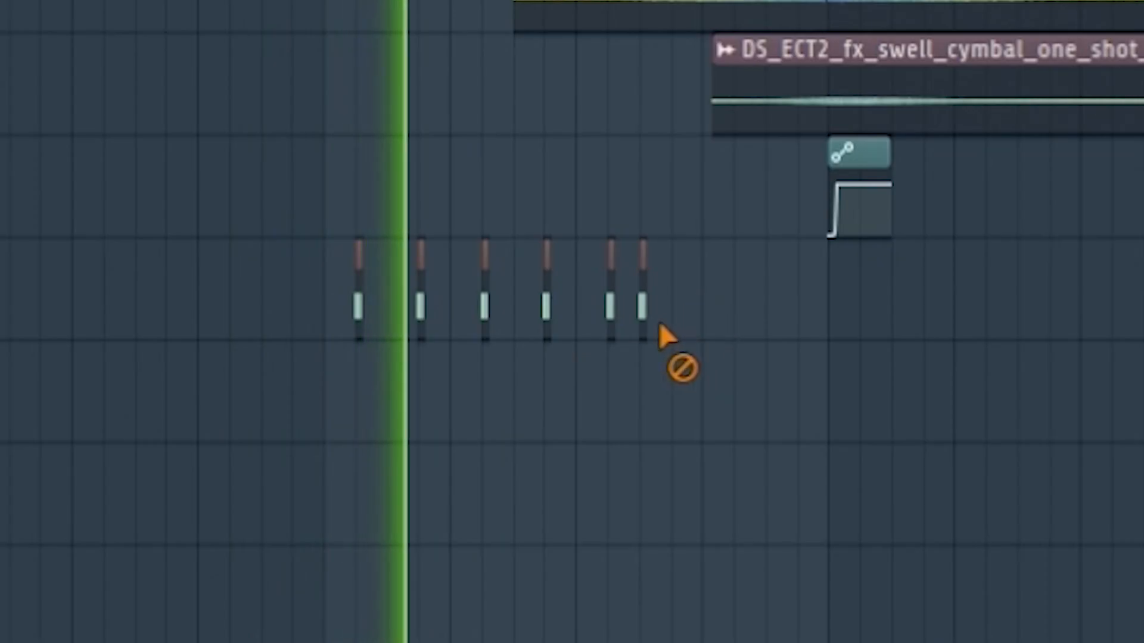
left_click_drag(654, 334, 728, 294)
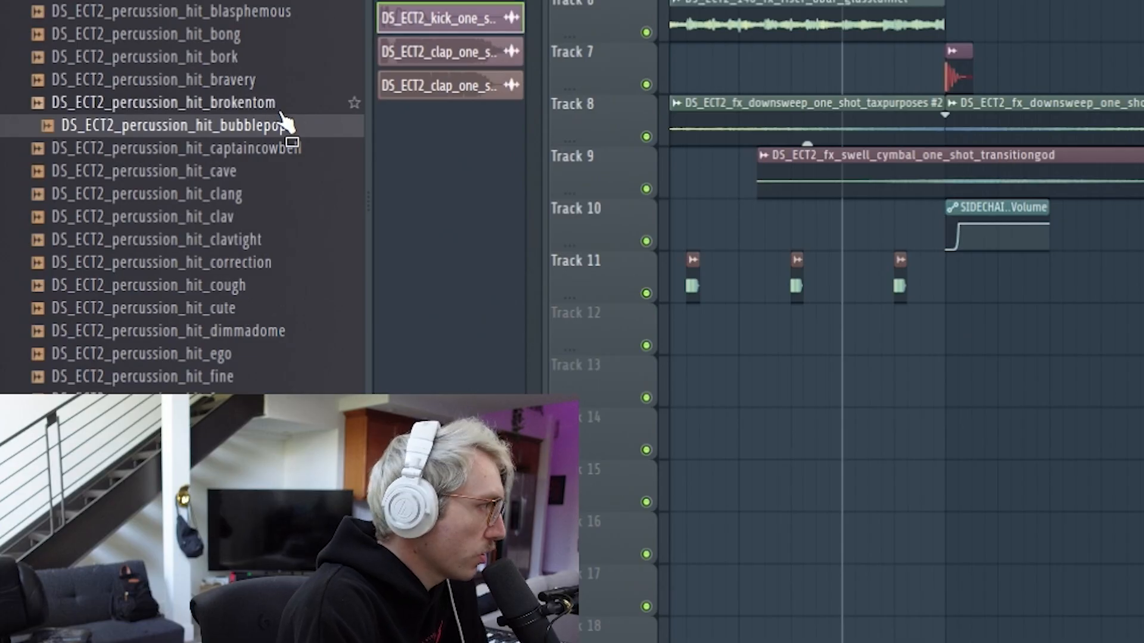
Step: Browse the percussion hits and audition the snare one-shots, including jeanshorts, johnathan and kevin
left_click_drag(284, 120, 235, 307)
left_click(228, 174)
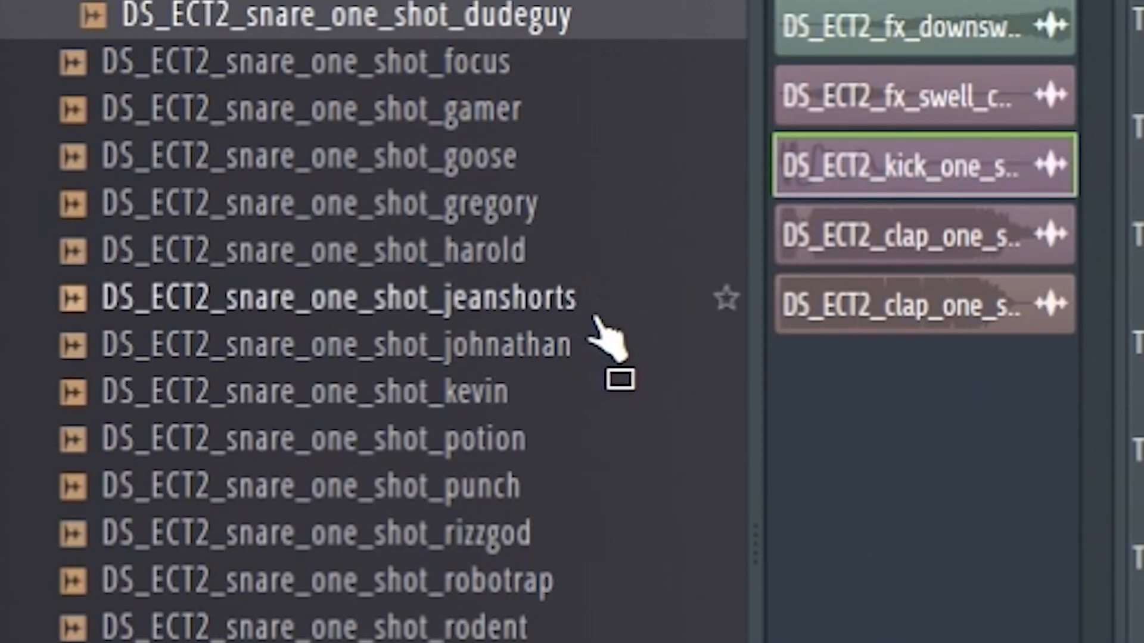
left_click(245, 53)
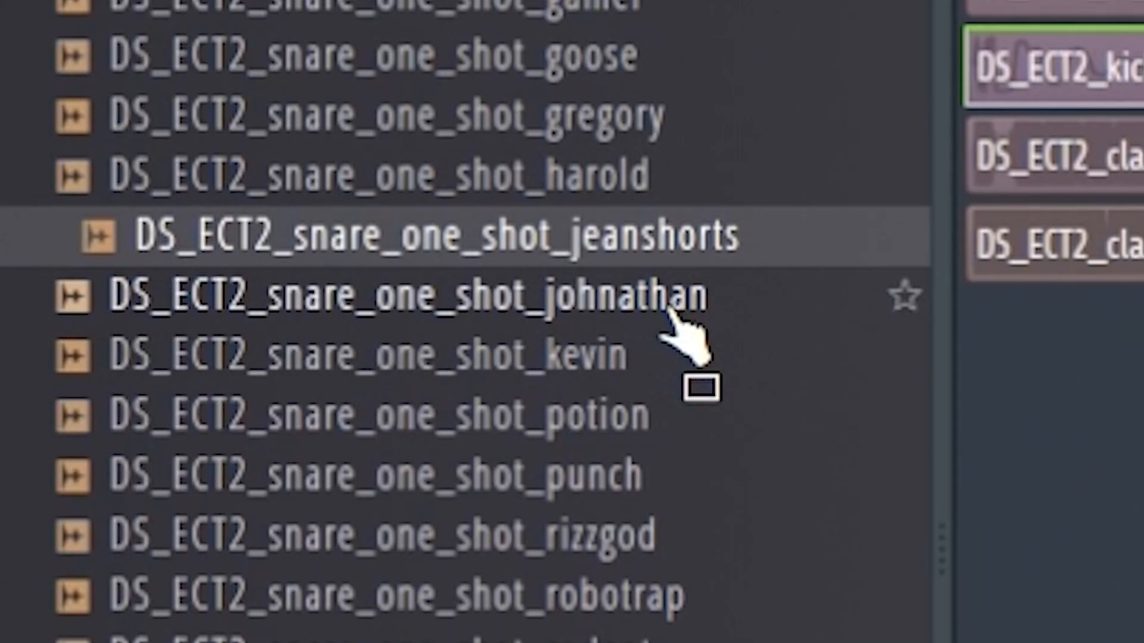
left_click(670, 309)
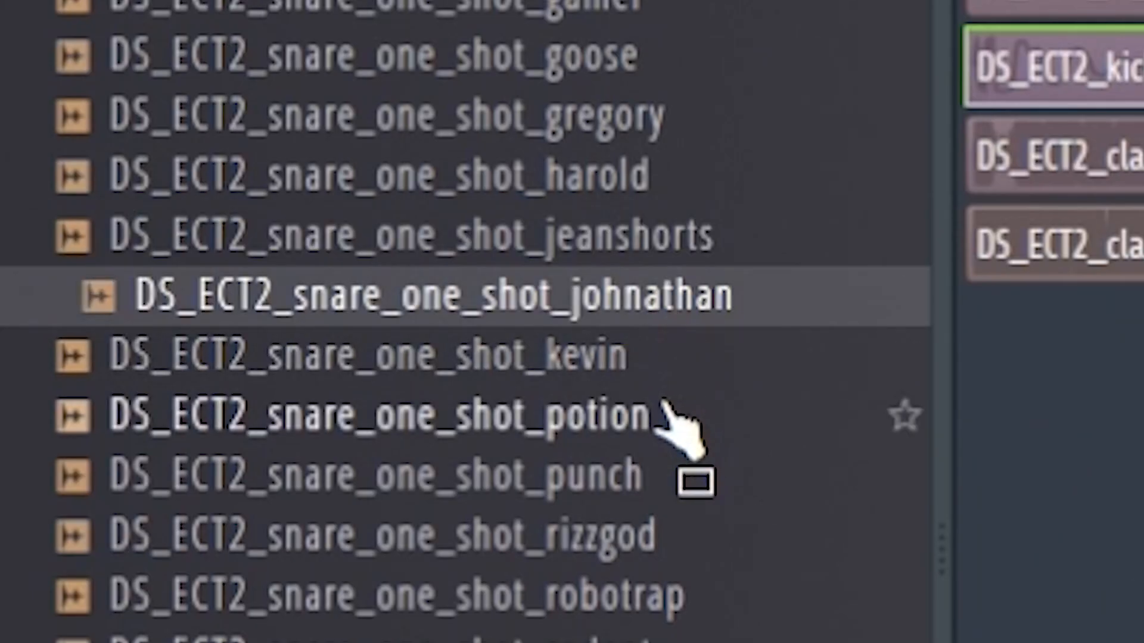
left_click(676, 374)
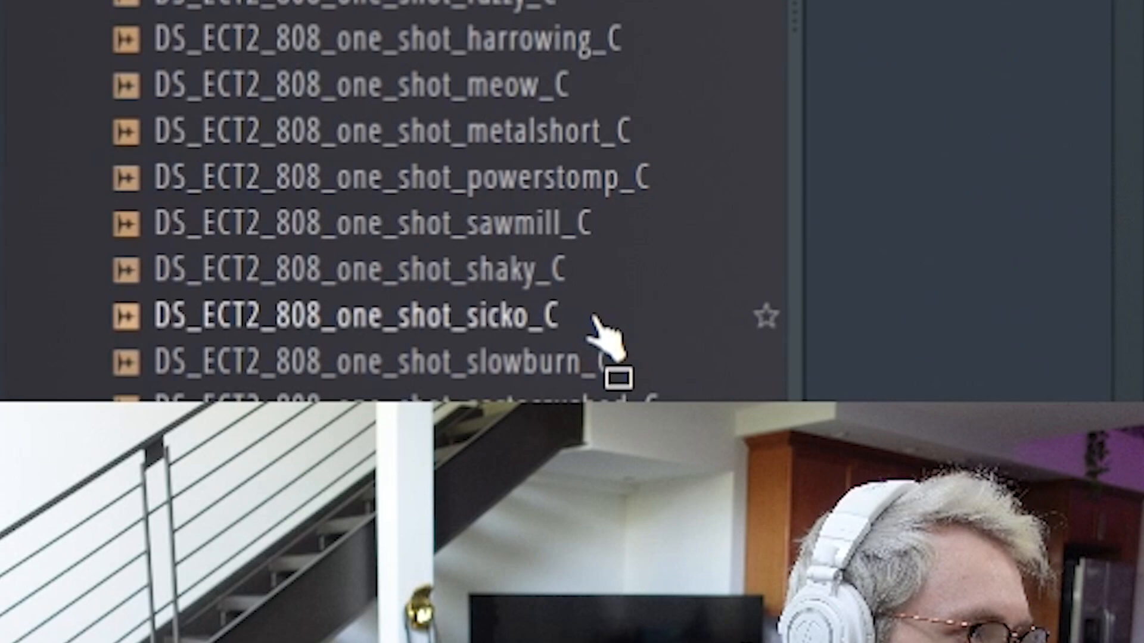
Step: Audition the 808 one-shot sicko_C, load it as a channel in the Channel rack, and open the snares folder
left_click(165, 432)
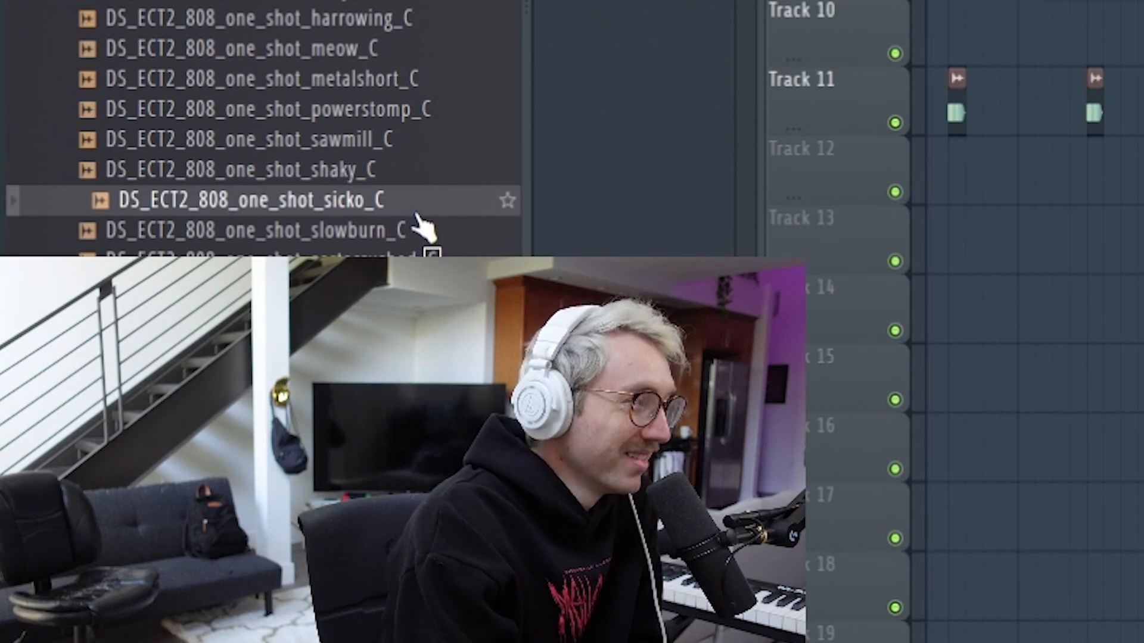
left_click(311, 73)
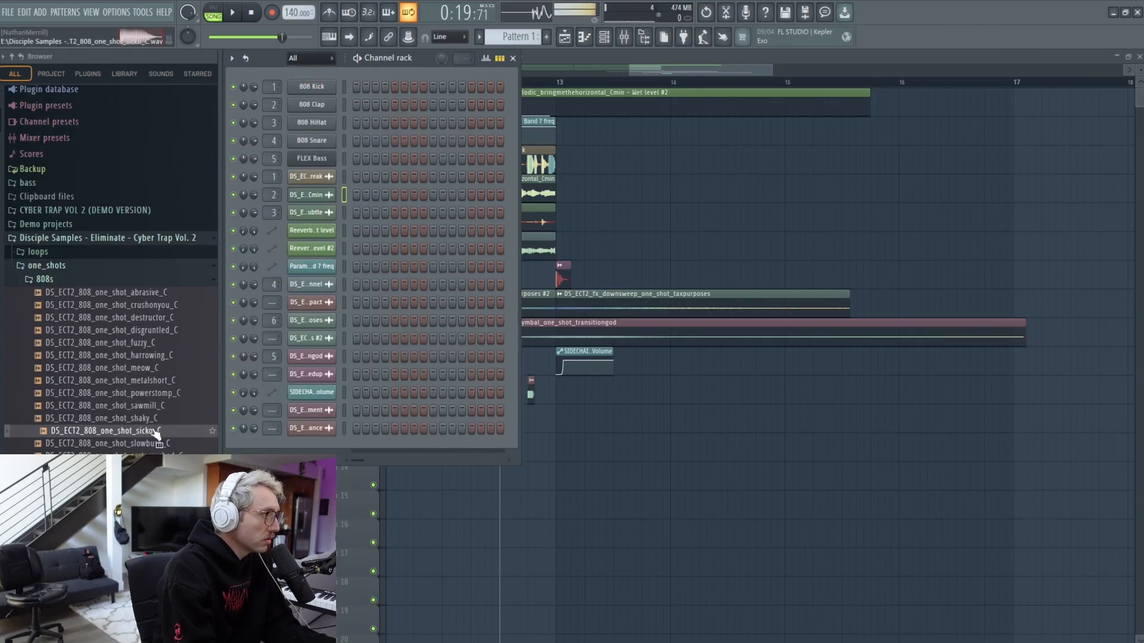
left_click_drag(391, 89, 391, 89)
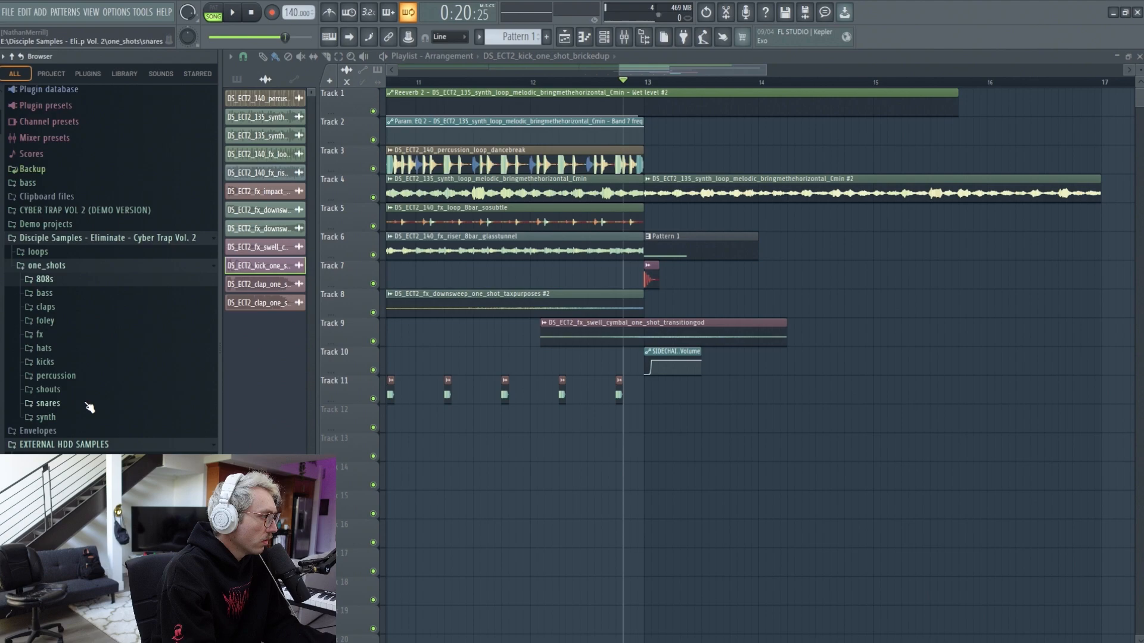
left_click(89, 375)
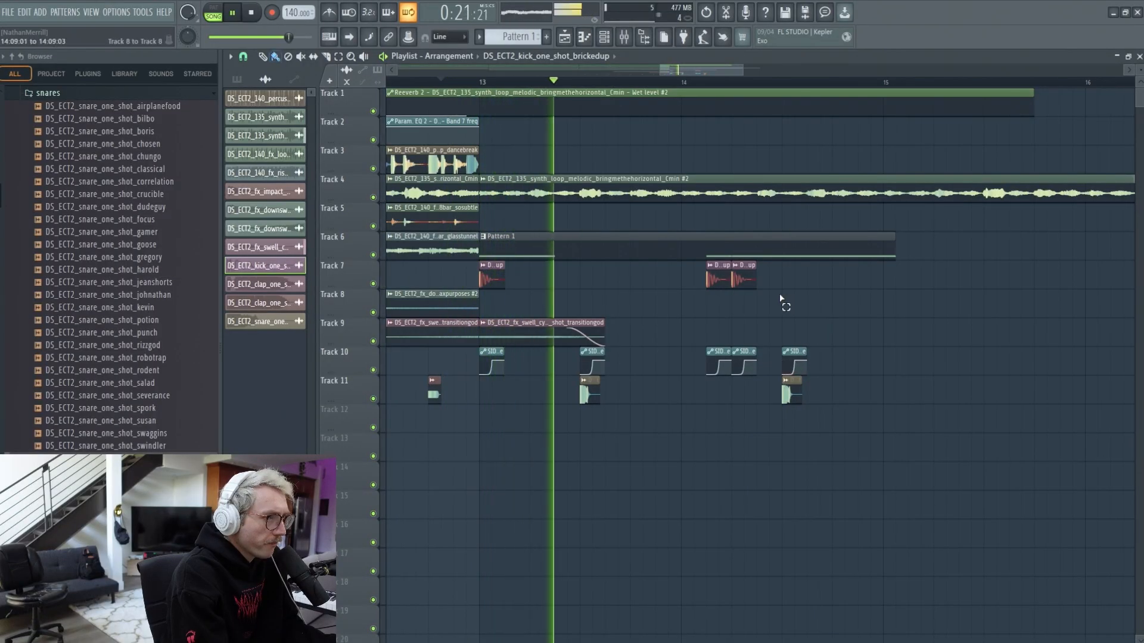
Step: Copy a brickedup kick and its sidechain clip to the last part of bar 14 on Tracks 7 and 10
left_click_drag(783, 303, 743, 280)
left_click_drag(763, 370, 745, 361)
left_click_drag(741, 281, 847, 286)
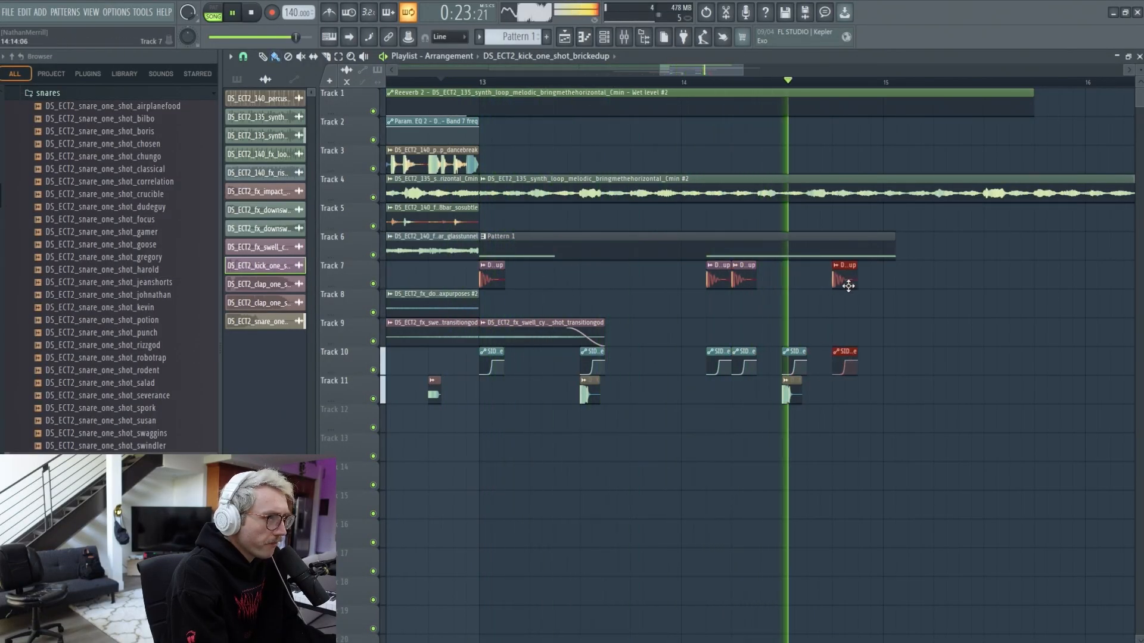
key("space")
Step: Open Pattern 1 in the piano roll and transpose all sicko_C 808 notes down to C5, checking them in playback
double_click(840, 255)
left_click_drag(824, 131, 966, 132)
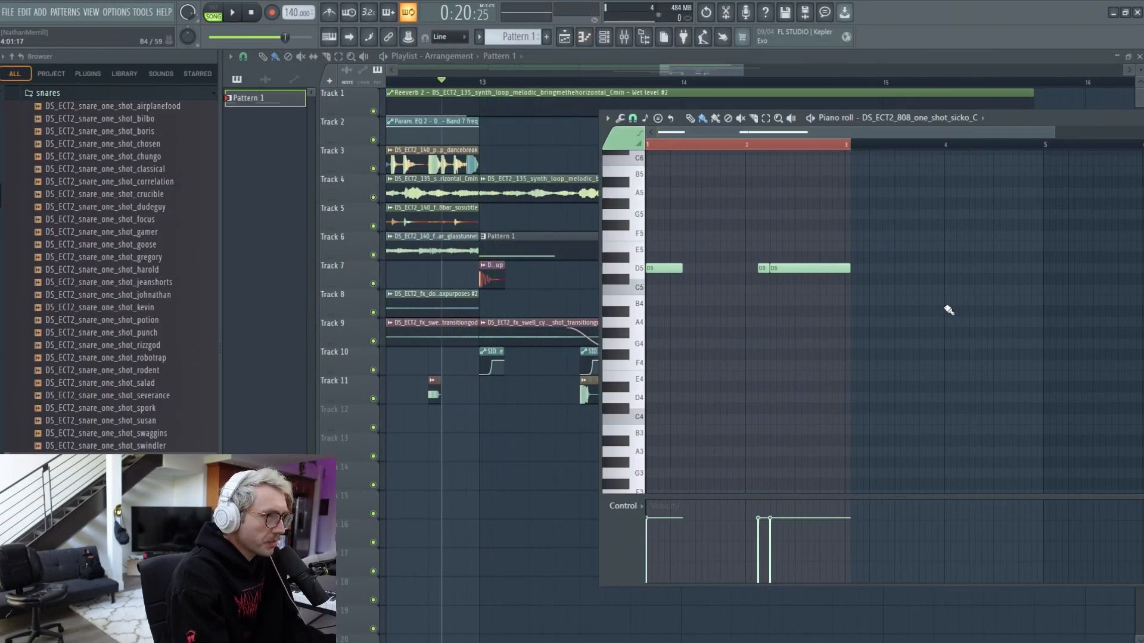
left_click_drag(945, 316, 647, 211)
left_click_drag(665, 266, 665, 288)
key("space")
right_click(554, 298)
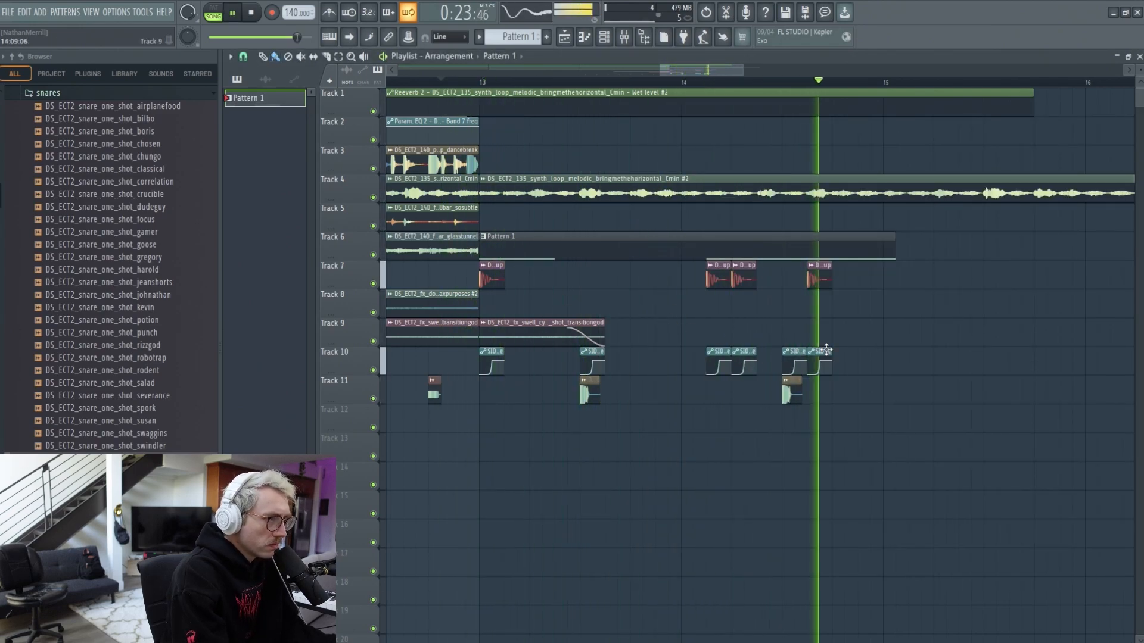
Step: Stop playback and delete the last kick on Track 7 and its sidechain clip on Track 10 in bar 14
key("space")
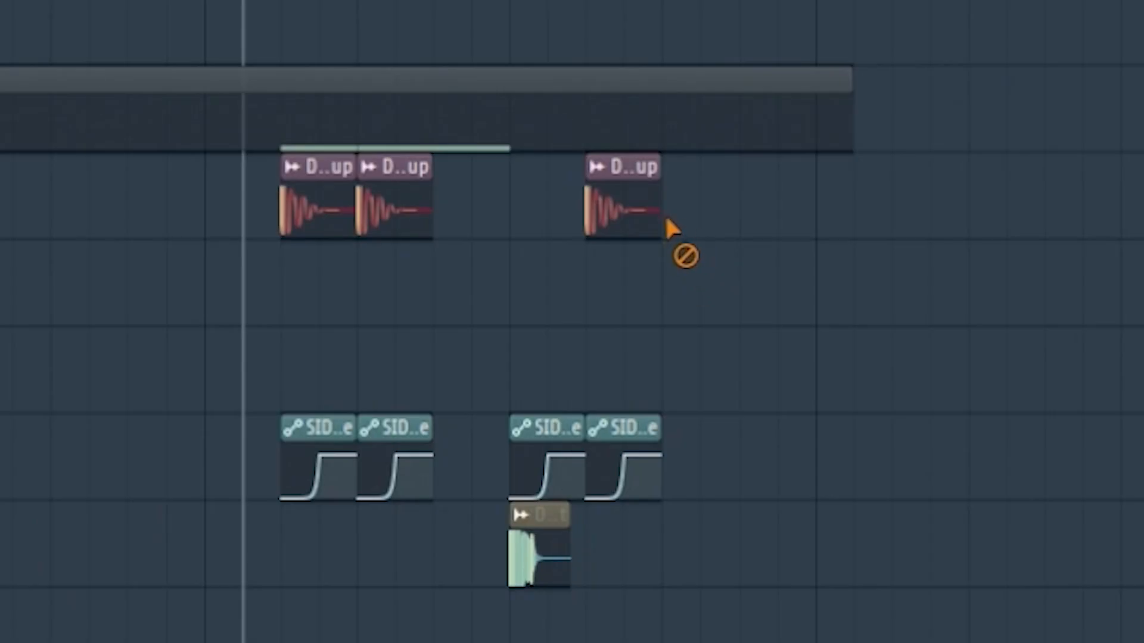
right_click(820, 277)
right_click(819, 363)
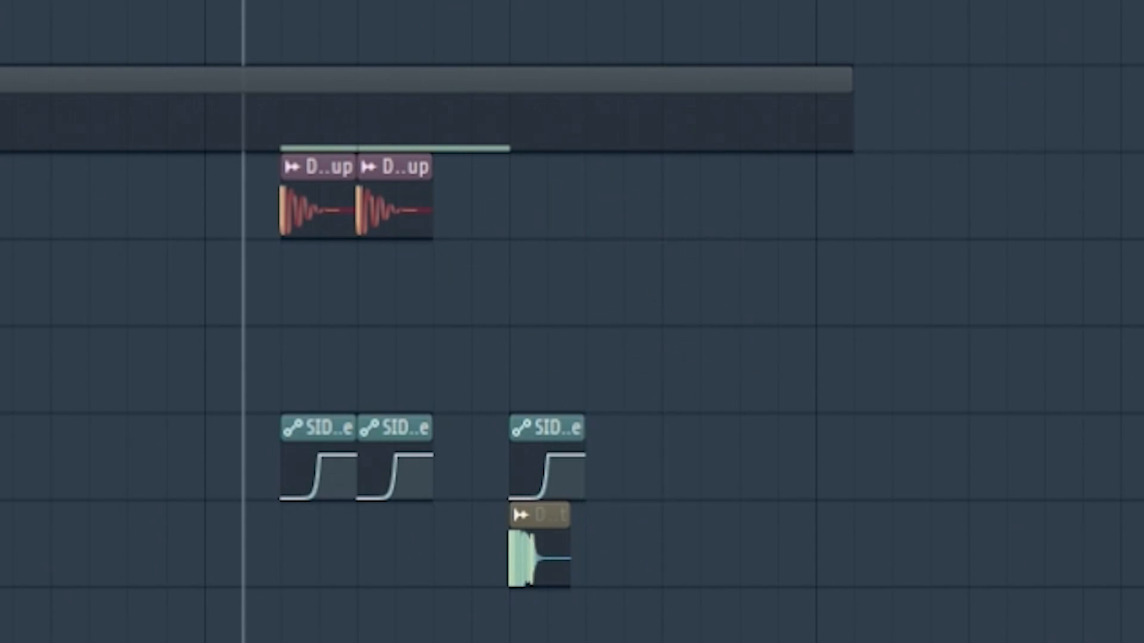
Step: Duplicate the bar 13–14 drop clips on Tracks 6 to 11 to follow at bar 15, and slice the Pattern 1 clip at bar 15
left_click_drag(940, 402, 932, 239)
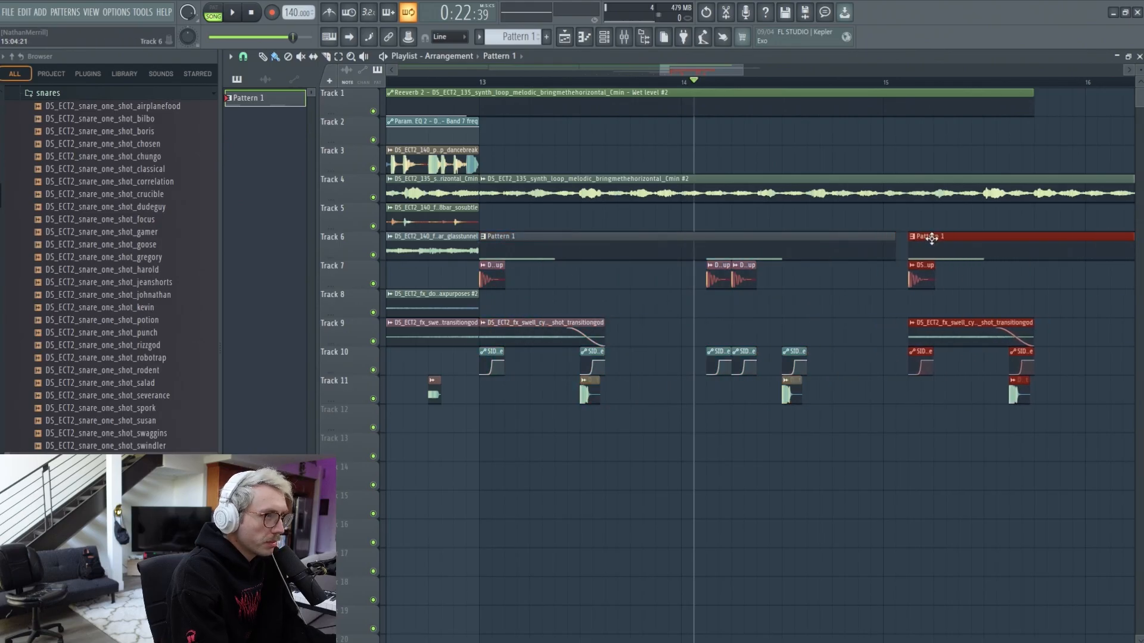
left_click_drag(884, 224, 884, 262)
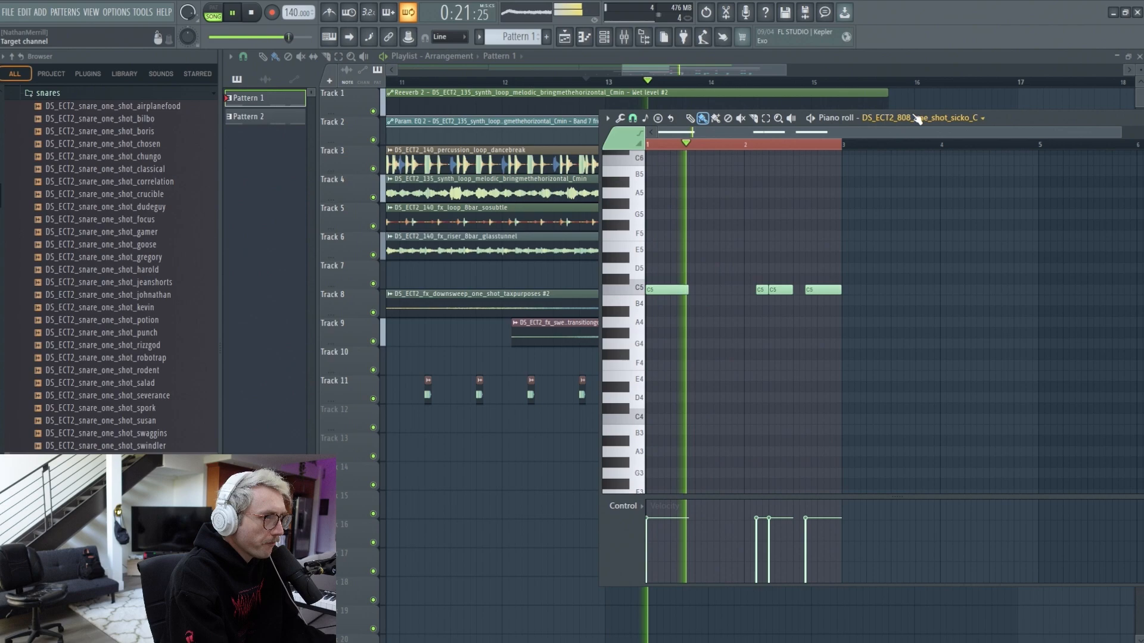
left_click(781, 70)
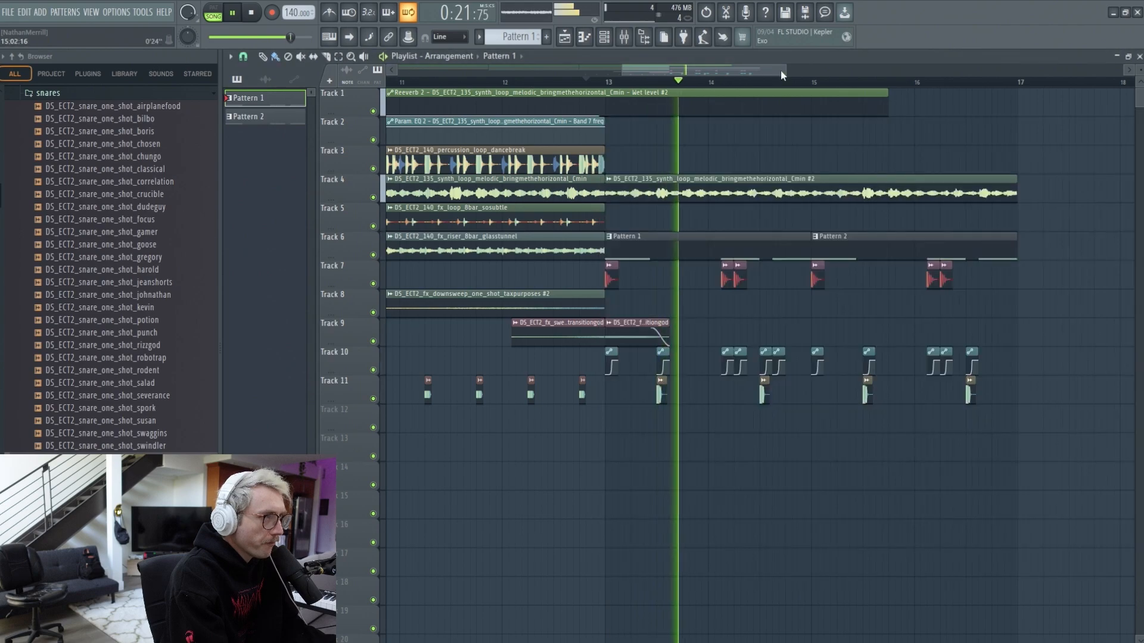
left_click_drag(743, 71, 772, 70)
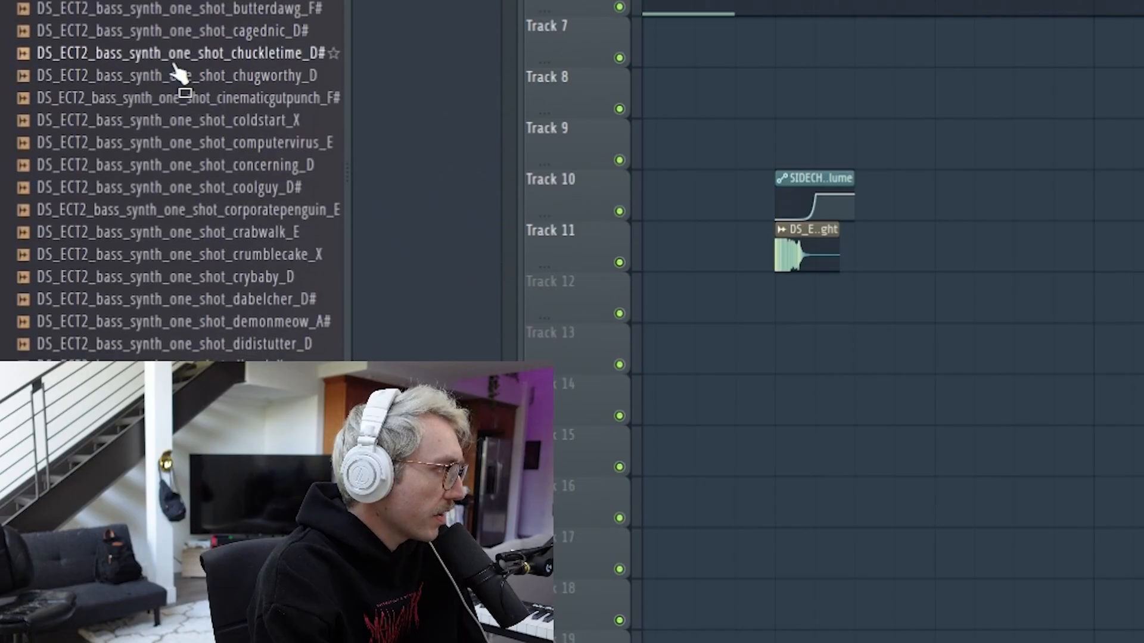
Step: Audition the bass synth one-shots, including anguish_D, annihilation_X, bigoof_D, boingus_F# and braindamagamagamagamage_D
scroll(191, 89, "up", 5)
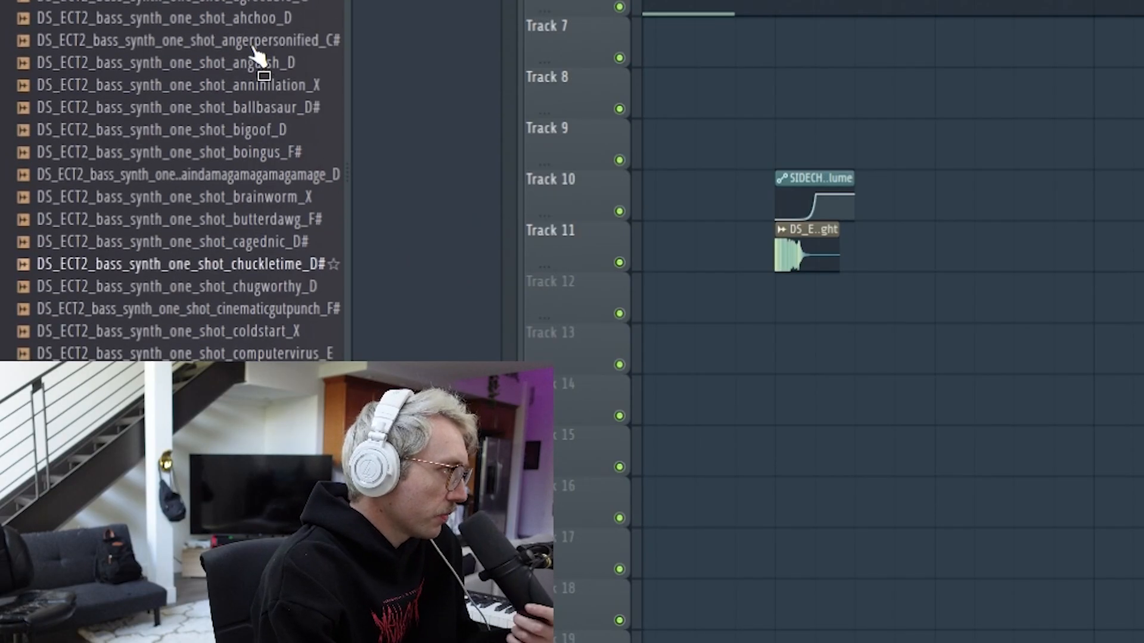
scroll(209, 113, "down", 20)
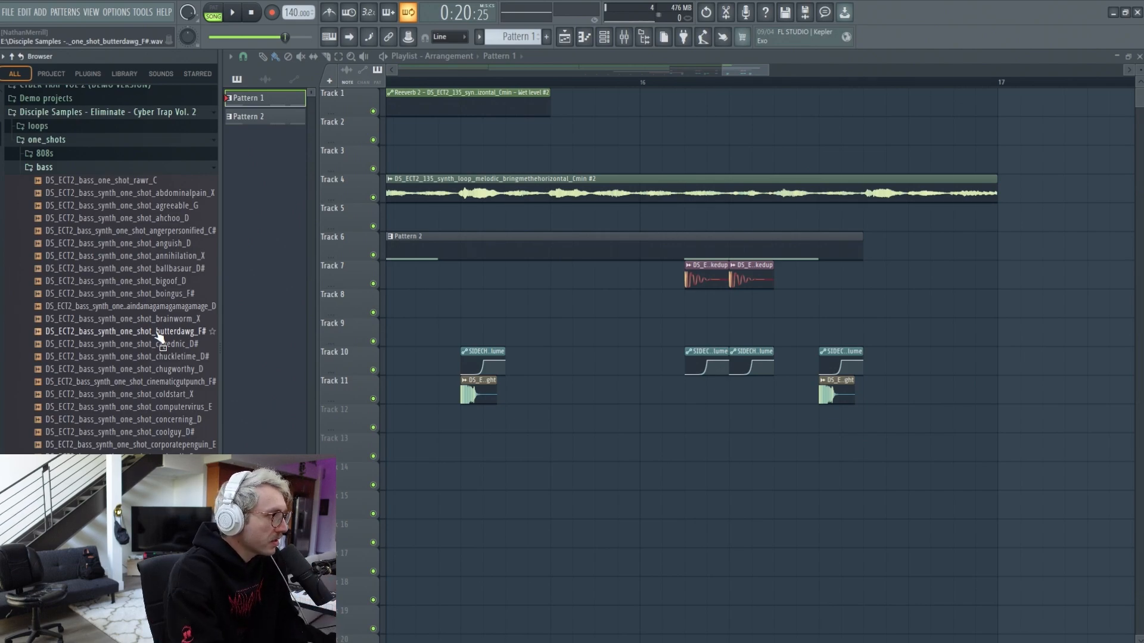
left_click_drag(763, 72, 799, 70)
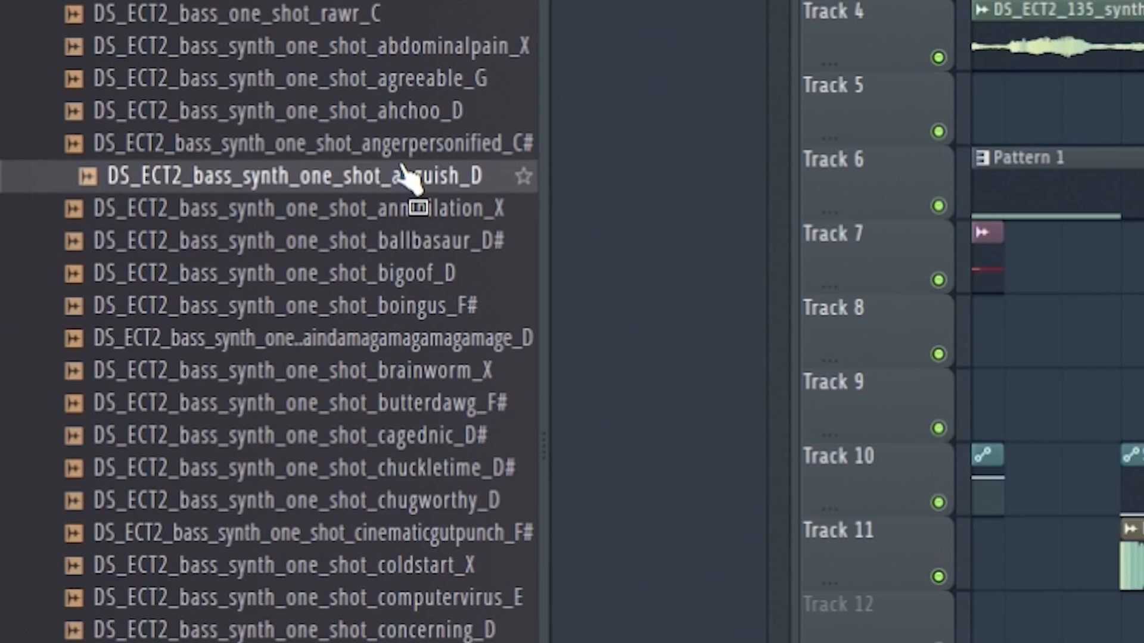
left_click(163, 231)
left_click(389, 111)
left_click(384, 208)
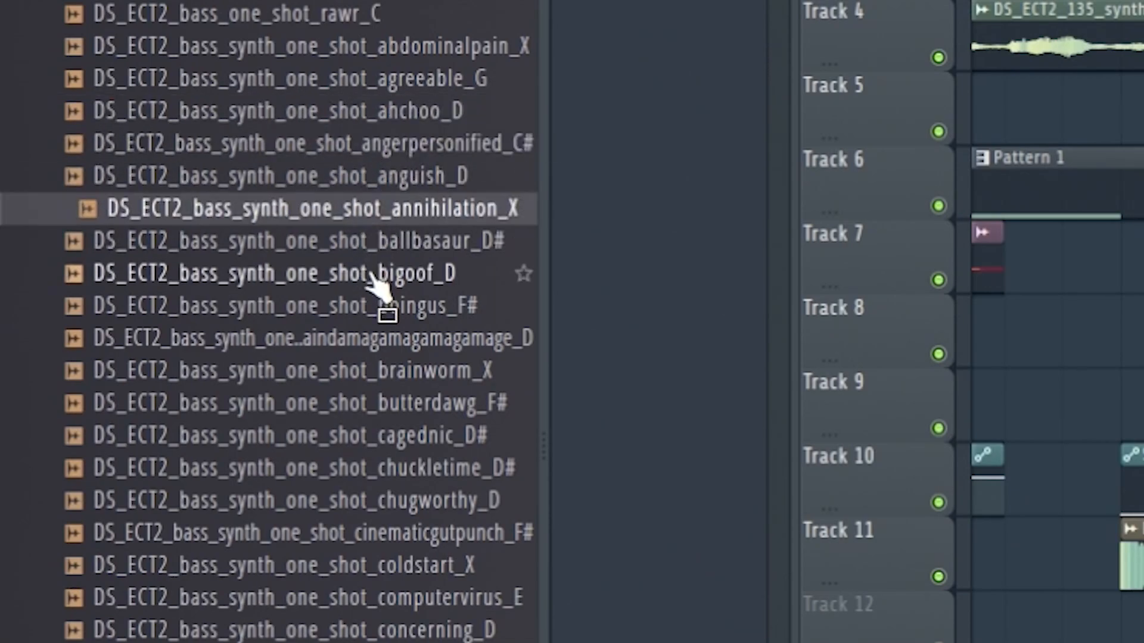
left_click(382, 273)
left_click(378, 306)
left_click(381, 338)
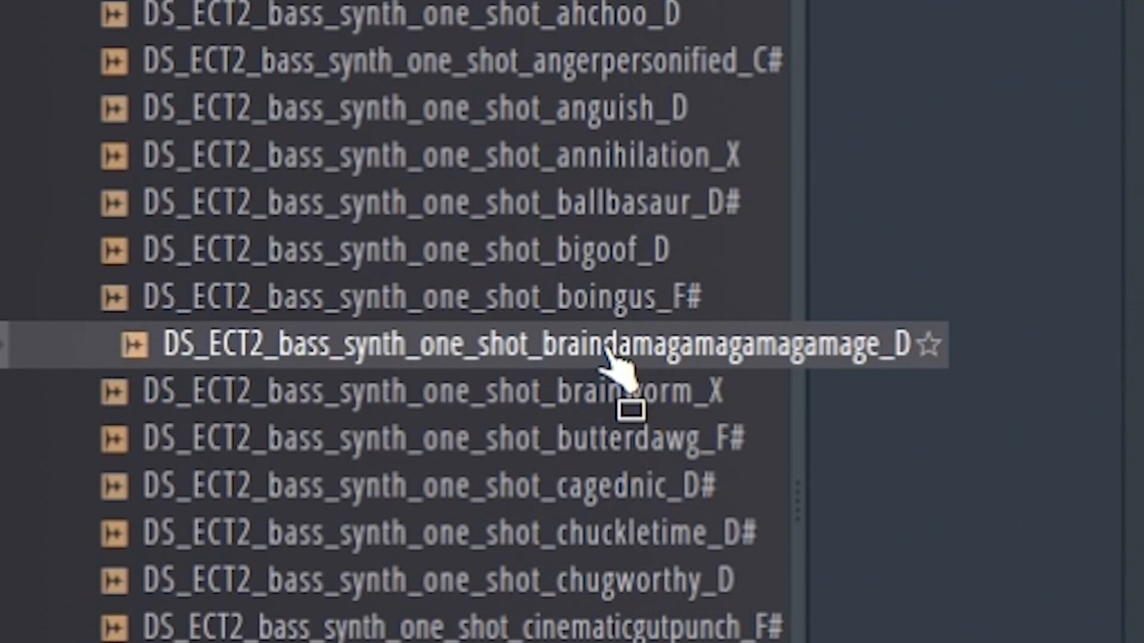
Step: Audition brainworm_X and butterdawg_F#, and place the chuckletime_D# bass one-shot on Track 14 from mid-bar 16, trimmed at bar 17
left_click(611, 392)
left_click(619, 439)
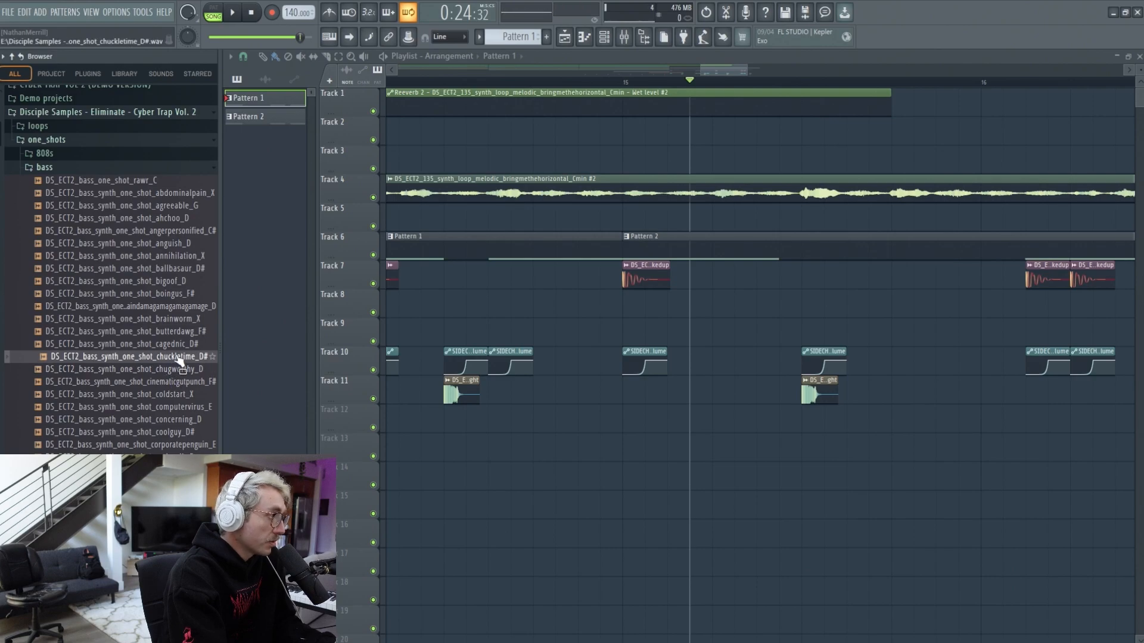
left_click_drag(184, 370, 640, 467)
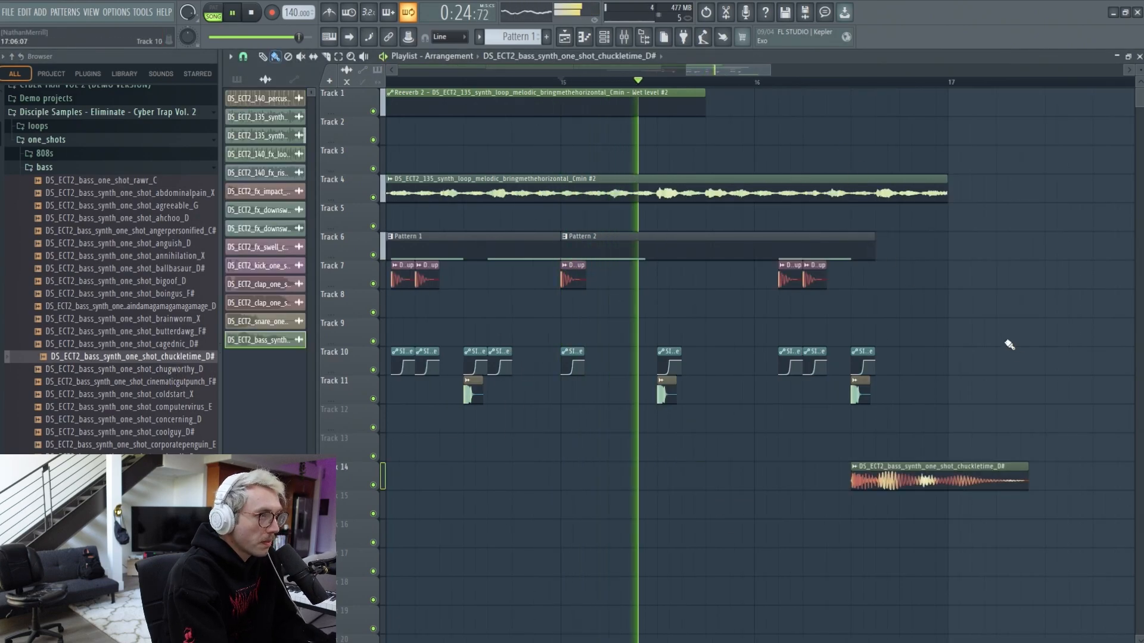
left_click_drag(949, 434, 964, 511)
right_click(962, 467)
key("space")
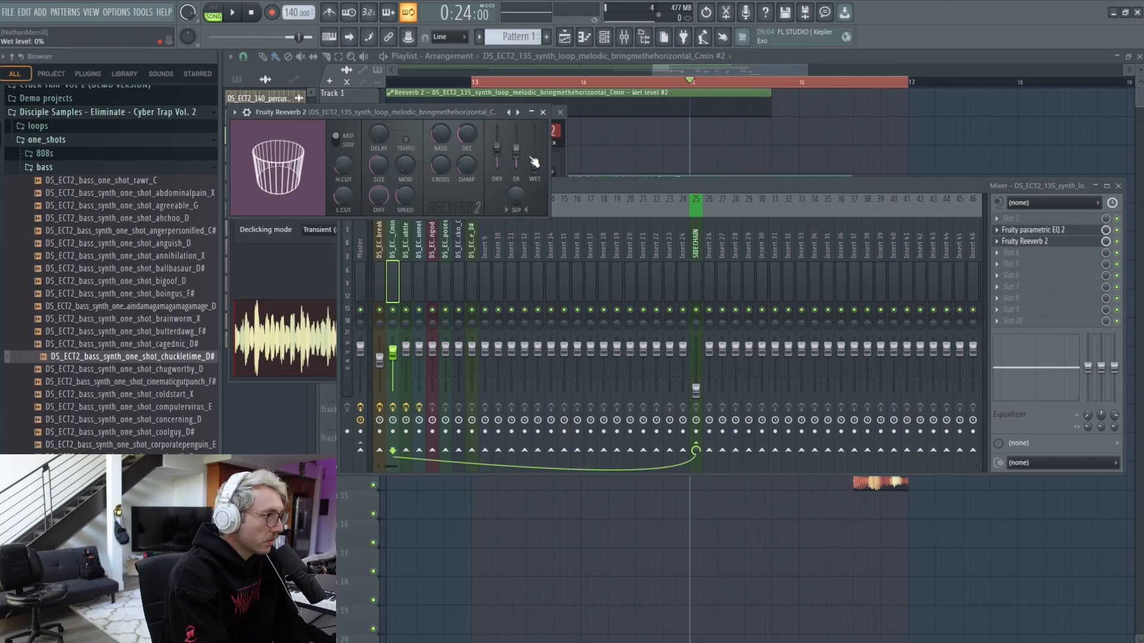
Step: Automate the melodic loop's Reeverb 2 wet level on Track 12 with a straight rise into mid-bar 16, and duplicate the drop clips to bar 17
right_click(534, 167)
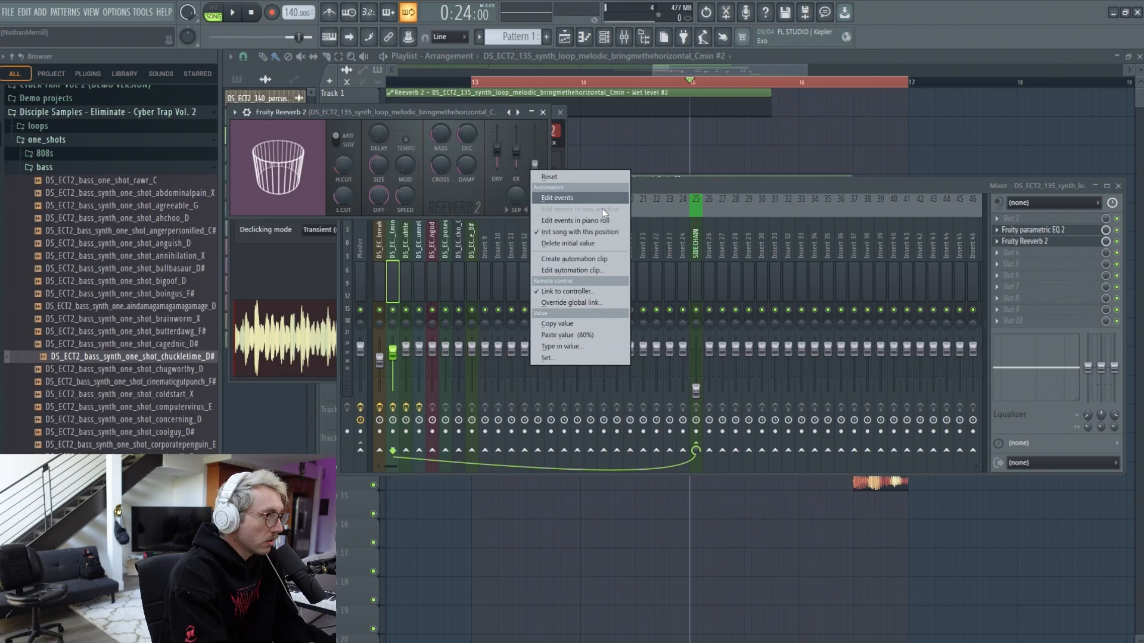
left_click(612, 258)
key("space")
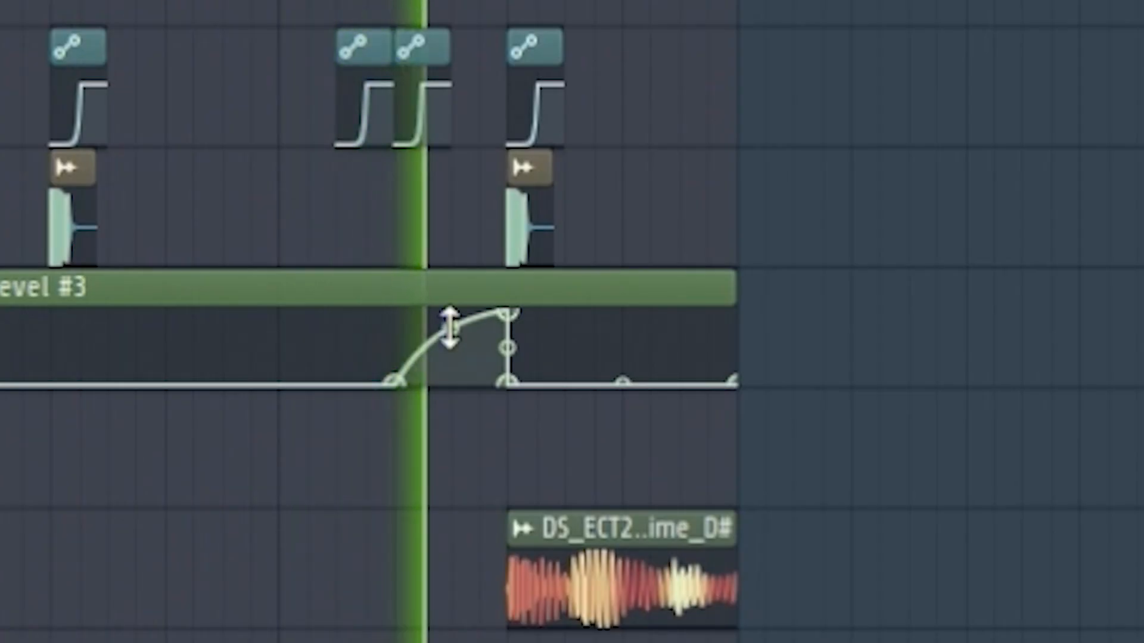
left_click_drag(444, 325, 480, 373)
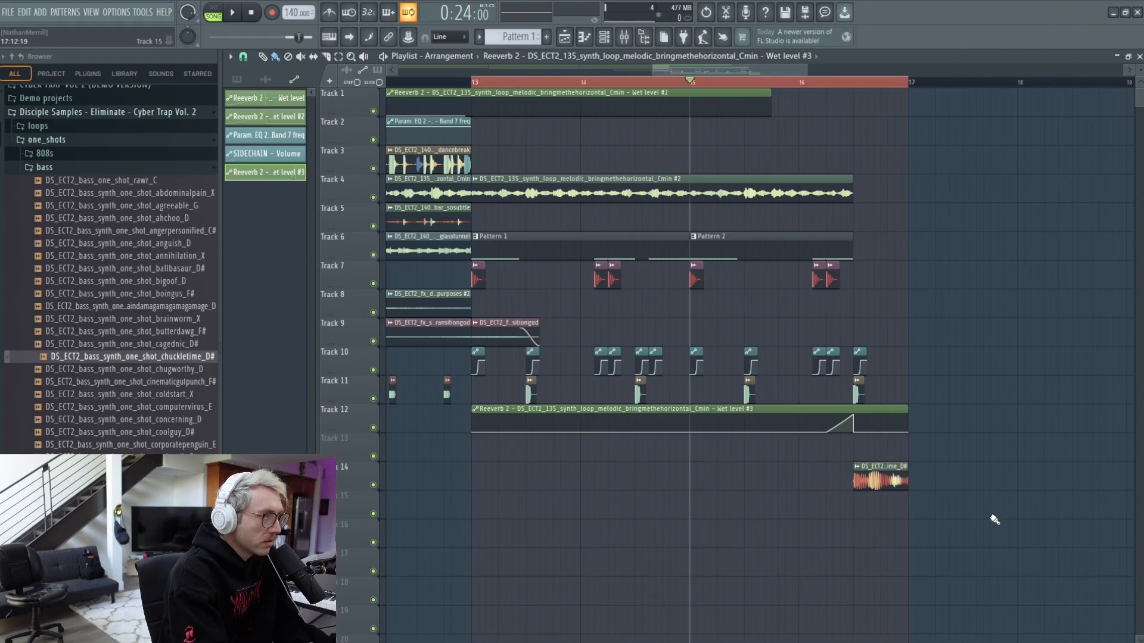
left_click_drag(994, 521, 466, 114)
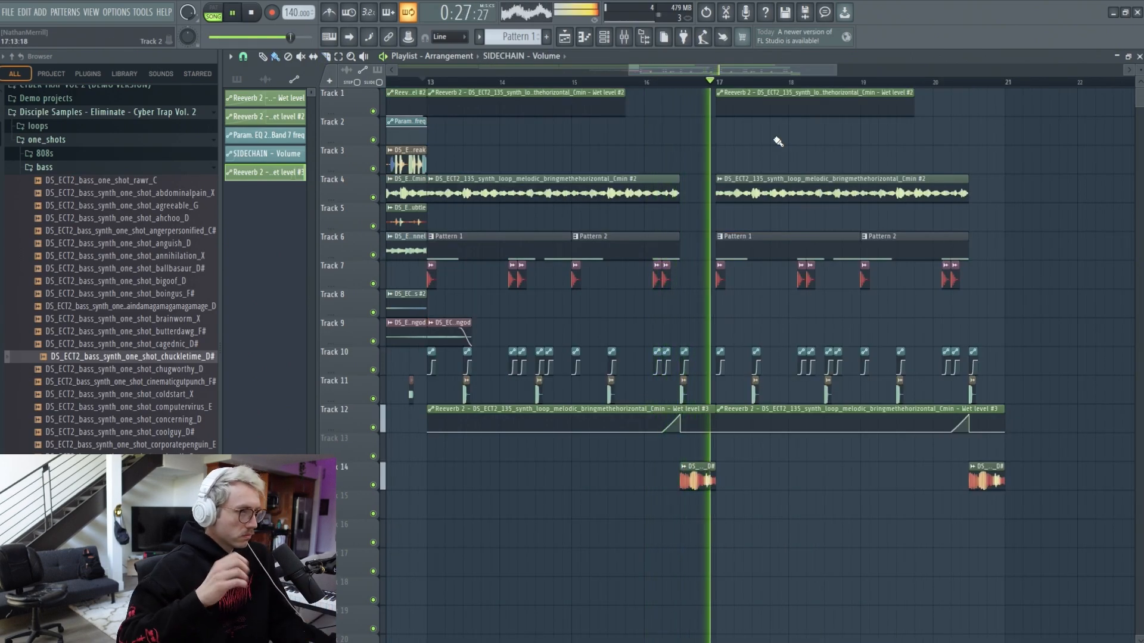
Step: Replace the chuckletime_D# sample on Track 14 with tarnishedreese_C# and shorten it by lowering its time-stretch multiplier, checking it in playback
left_click(139, 308)
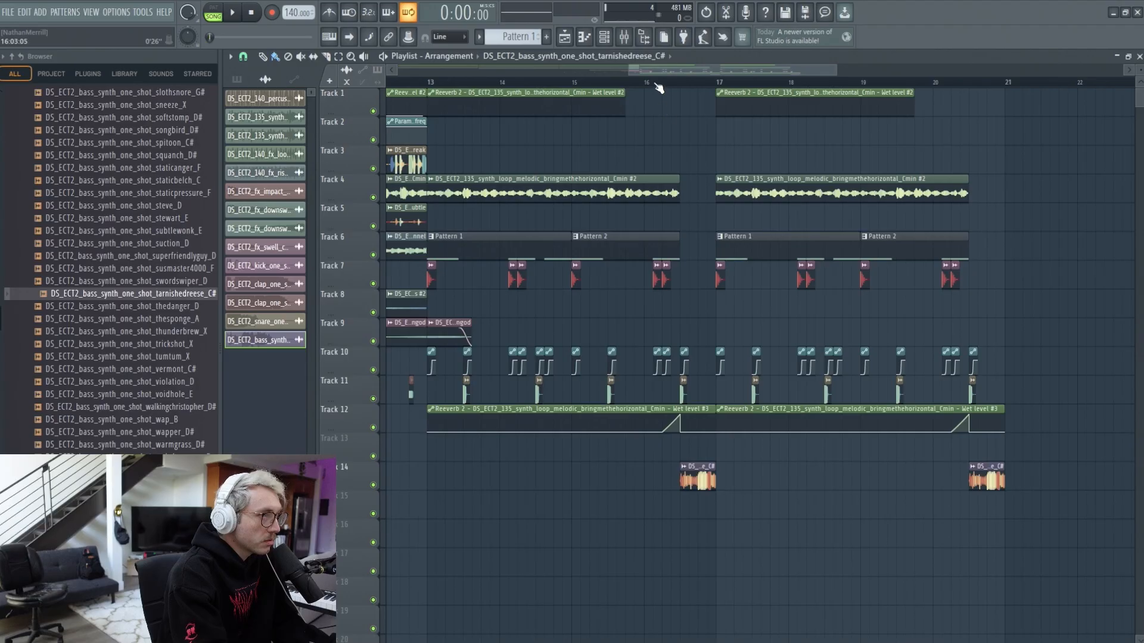
key("space")
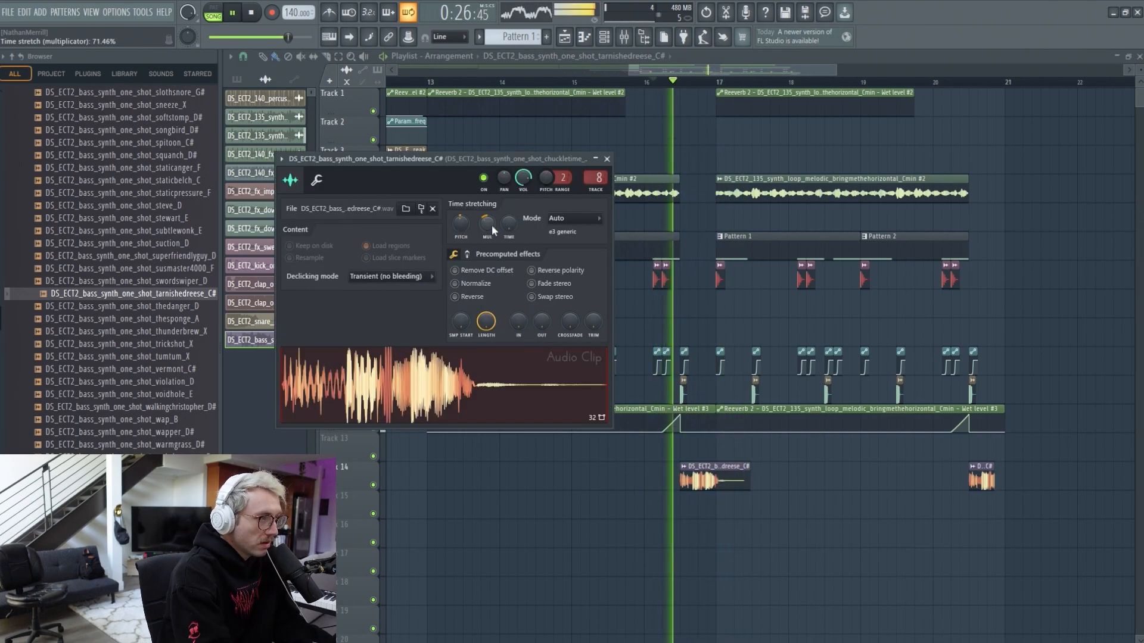
scroll(492, 224, "down", 3)
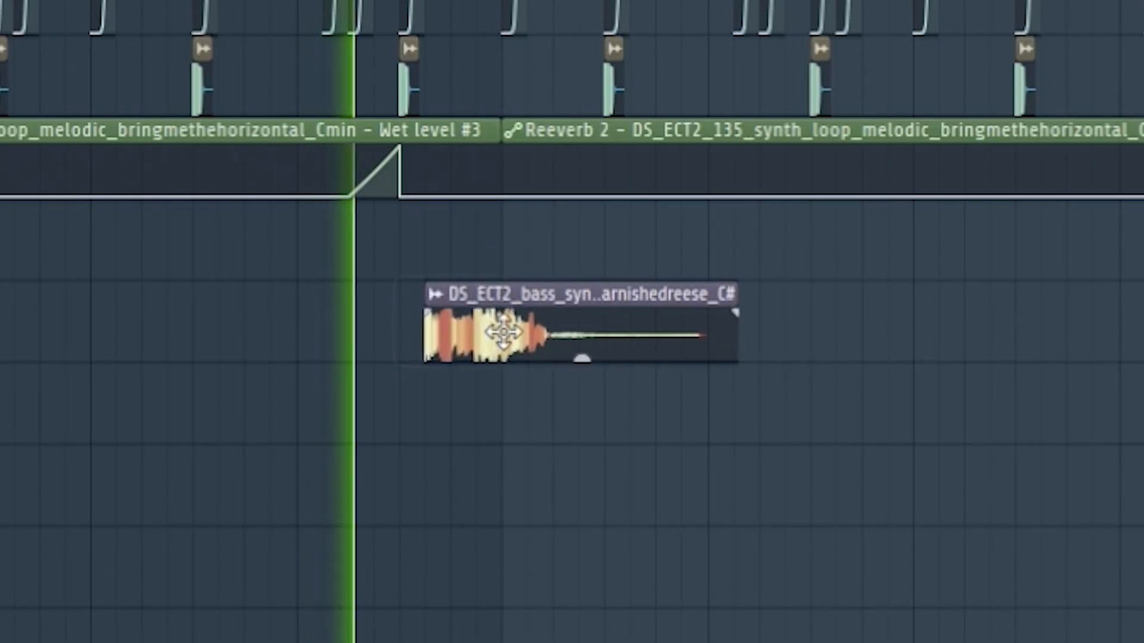
left_click_drag(511, 332, 503, 319)
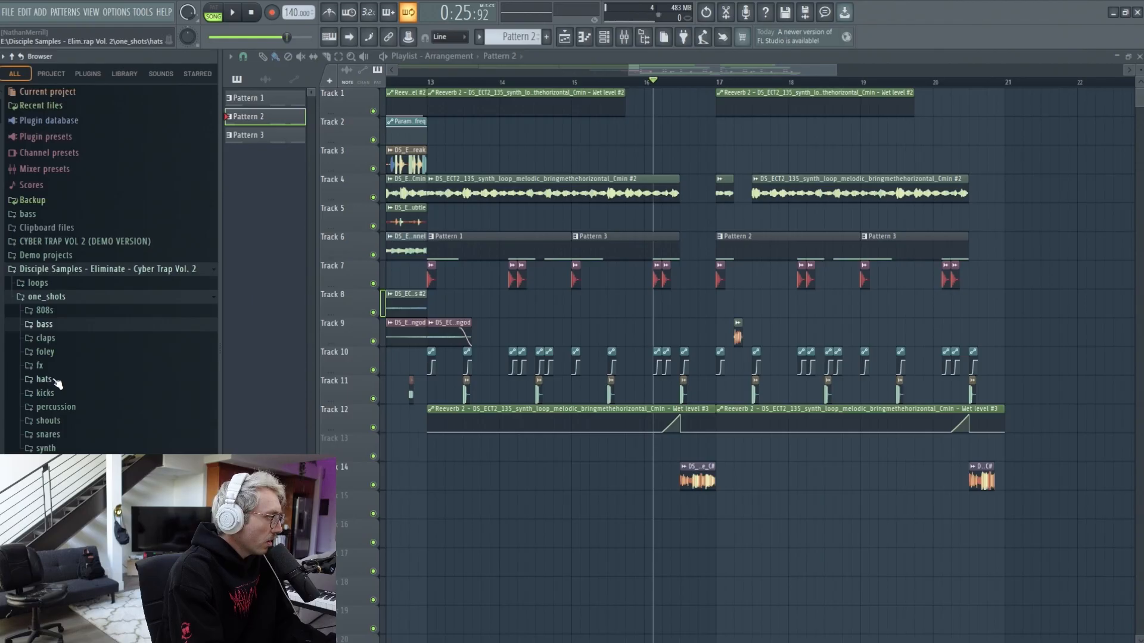
Step: Choose an open hat from the hats one-shots and route its mixer insert to the master only
left_click(59, 379)
left_click(114, 356)
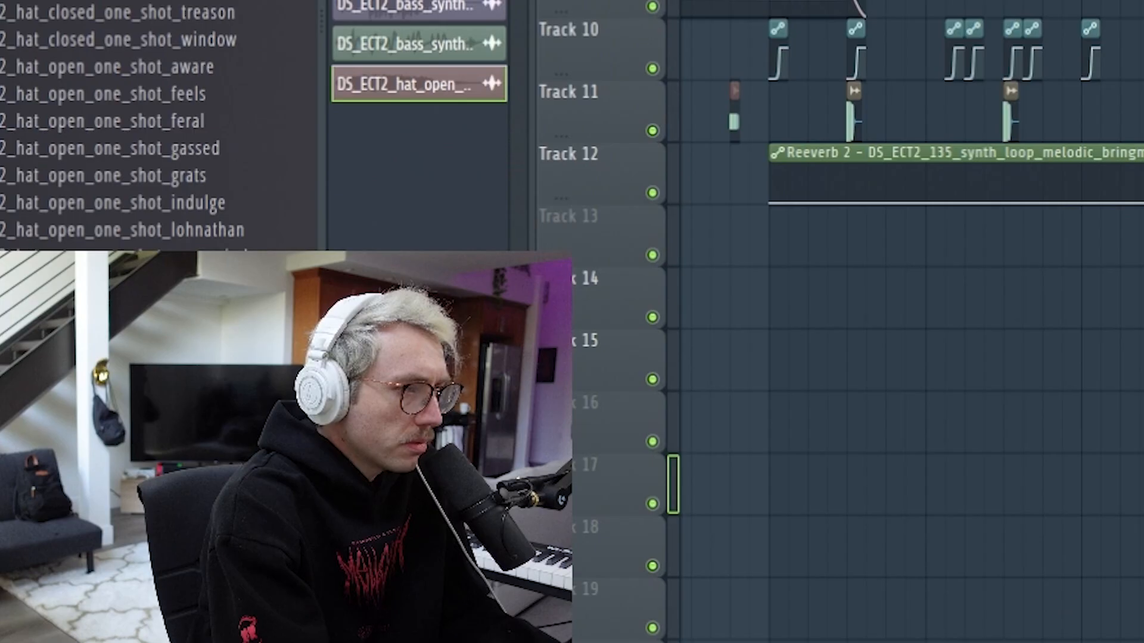
double_click(734, 92)
key("F9")
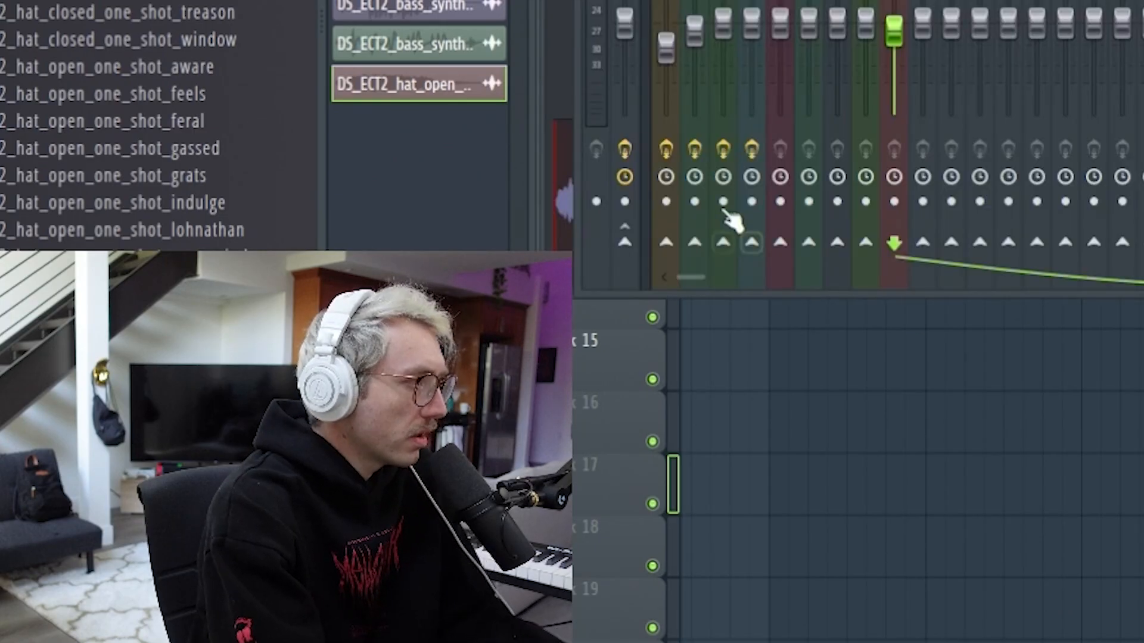
right_click(663, 244)
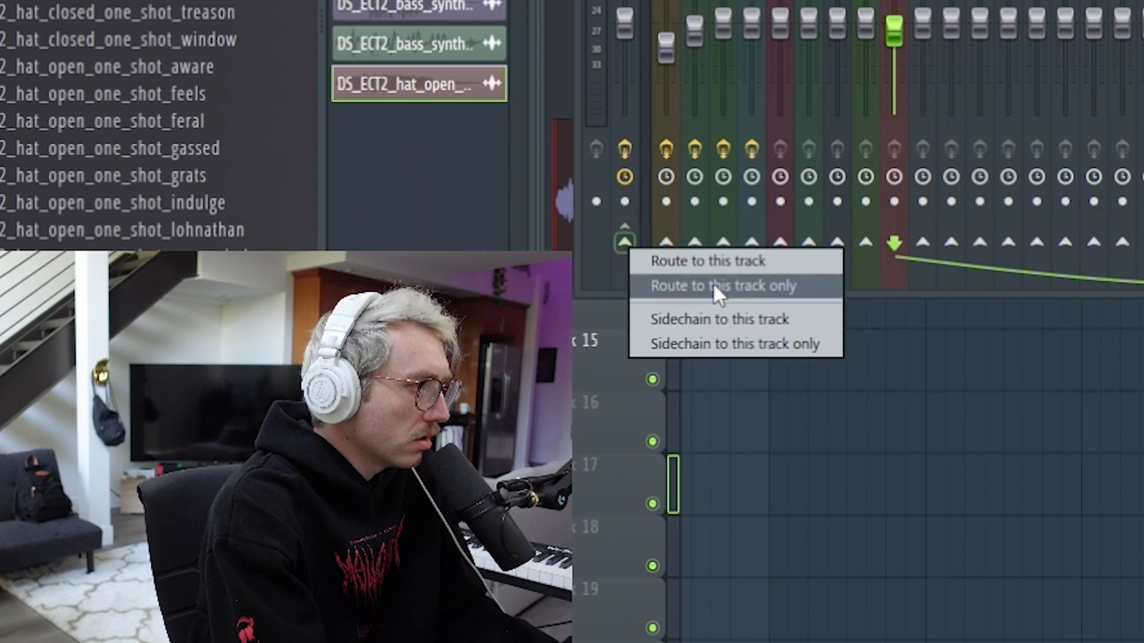
left_click(715, 283)
key("F9")
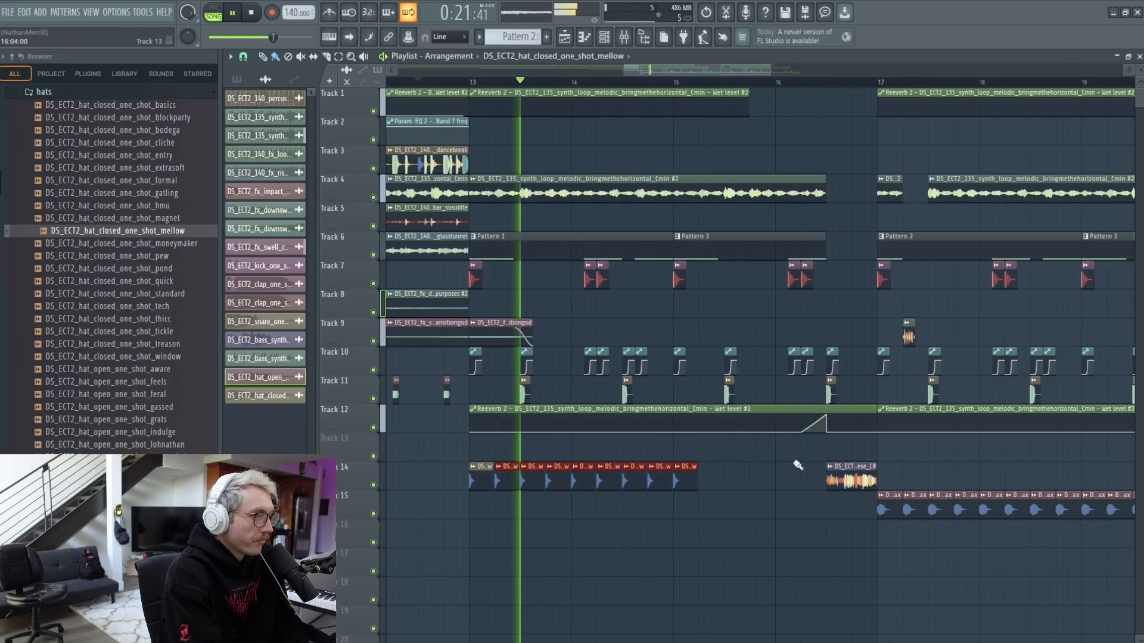
Step: Extend the mellow closed hats from bar 13 to mid-bar 16 on Track 15, and copy them to Track 16 beneath the open hats
left_click_drag(704, 476, 809, 479)
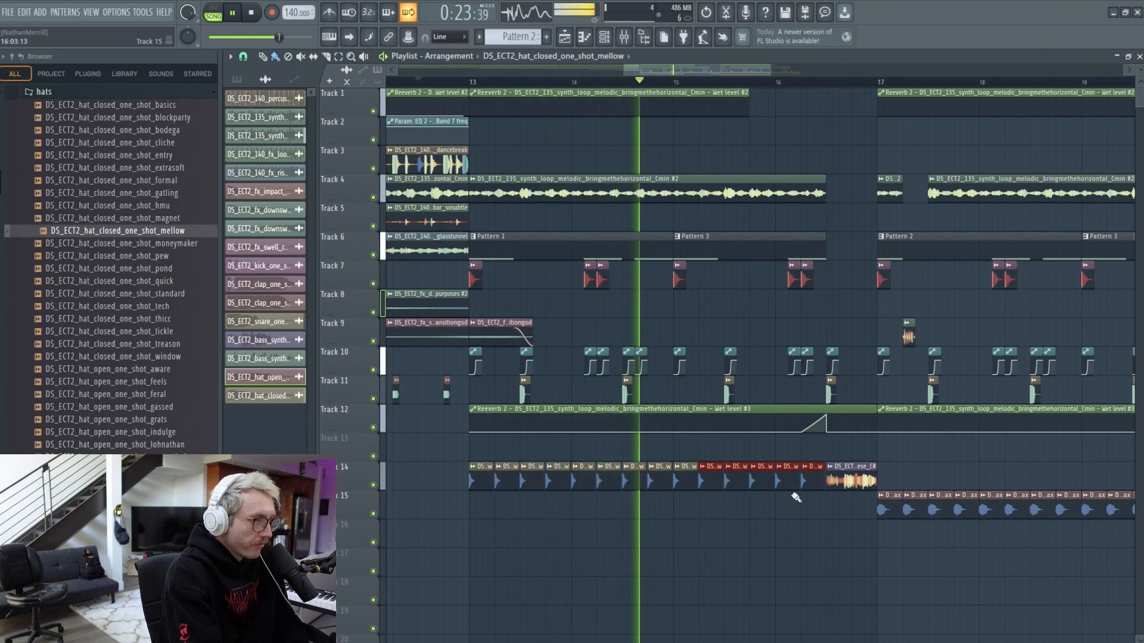
left_click_drag(804, 517, 488, 518)
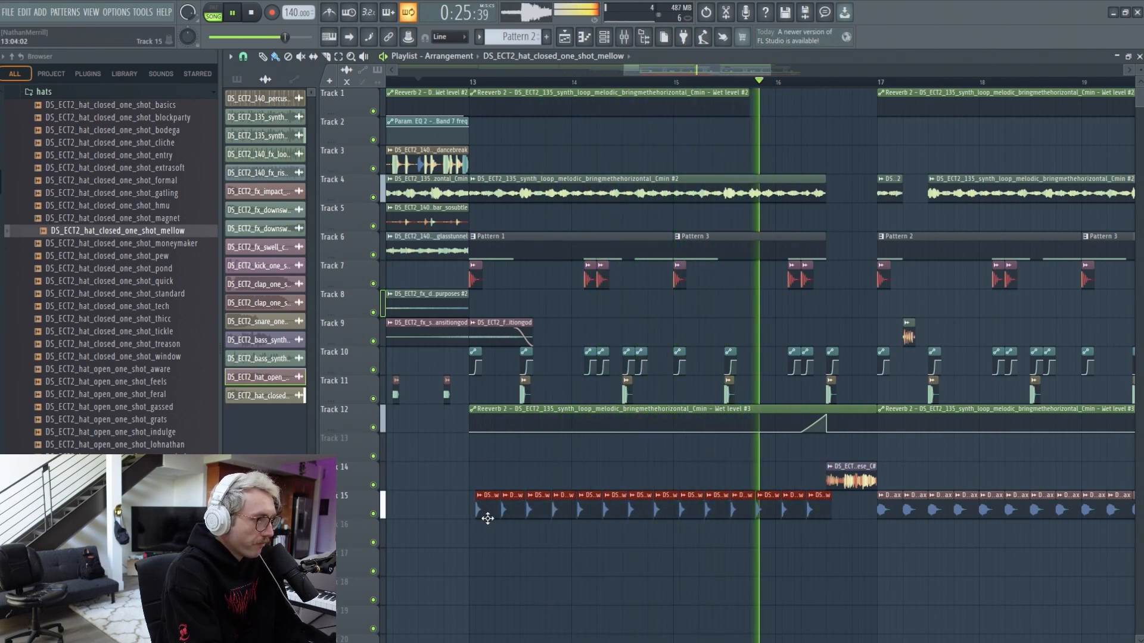
mouse_move(655, 538)
left_mouse_down()
mouse_move(1027, 543)
mouse_move(652, 543)
left_mouse_up()
right_click(662, 542)
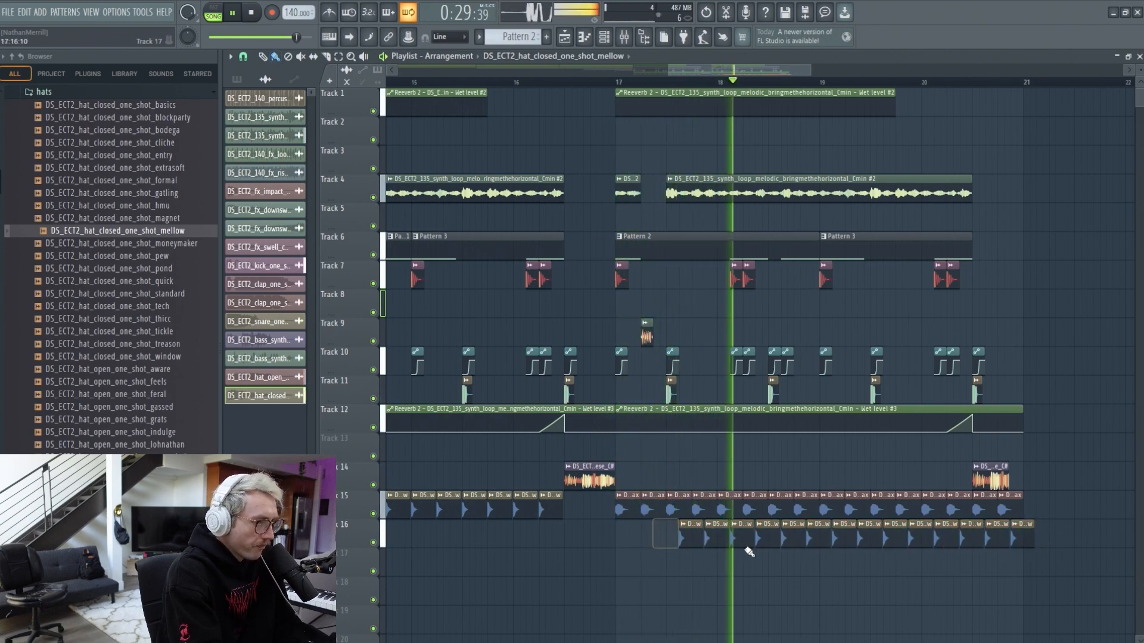
left_click_drag(1052, 574, 679, 554)
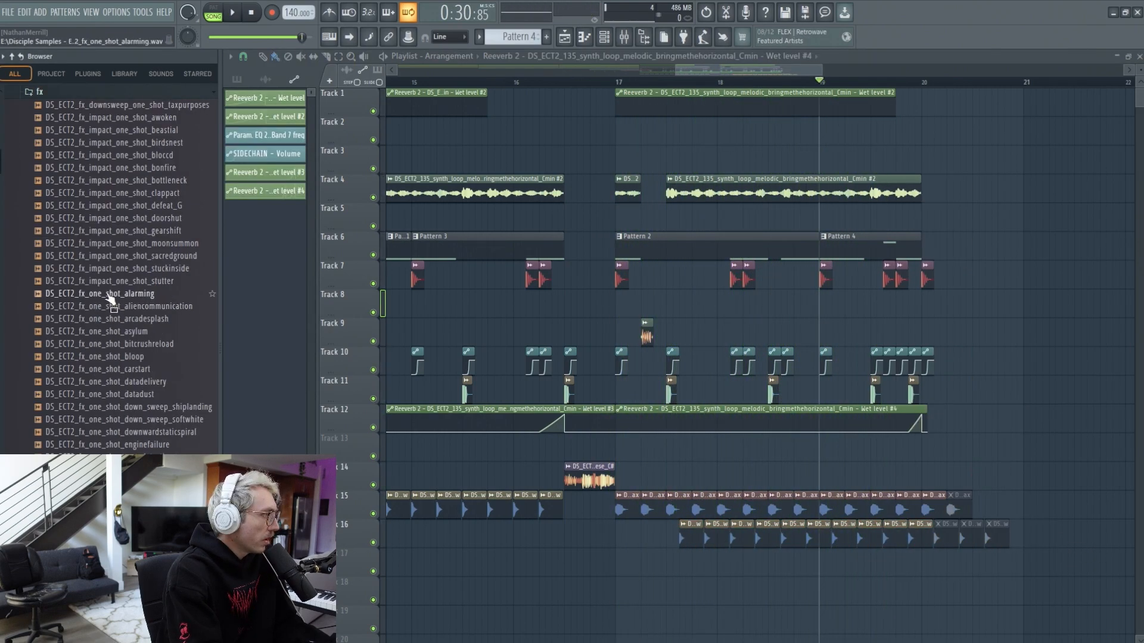
Step: Find the 140 synth_fx_fill_roguecipher_X sample among the synth loops and place it on Track 8 at bar 20
scroll(109, 298, "up", 4)
left_click(63, 244)
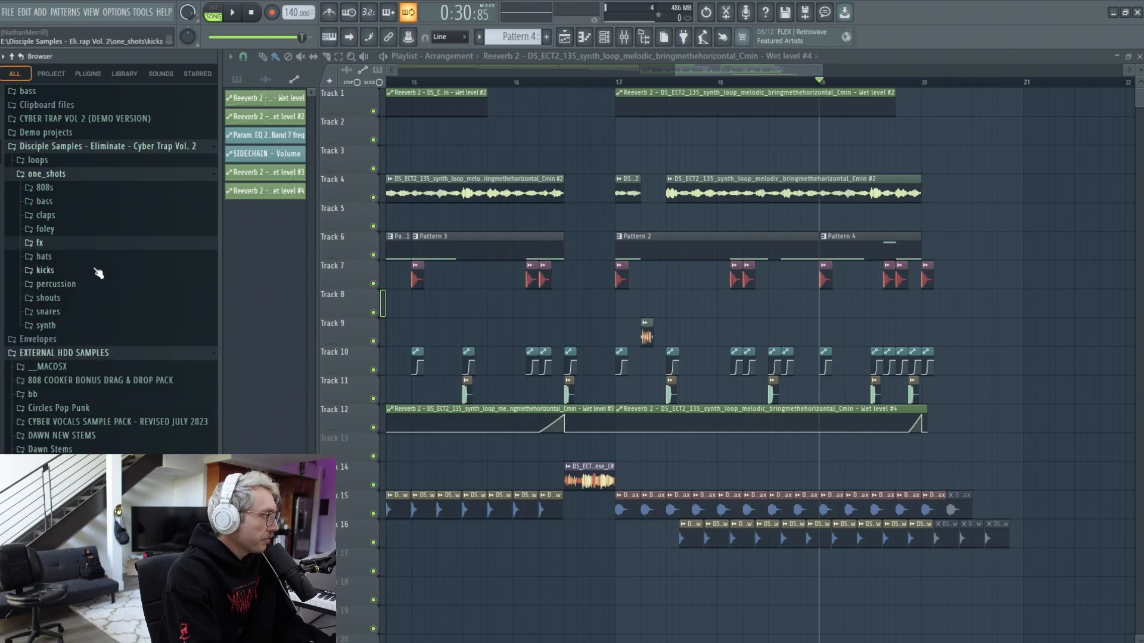
left_click(97, 159)
left_click(240, 291)
scroll(334, 259, "down", 4)
scroll(363, 286, "up", 4)
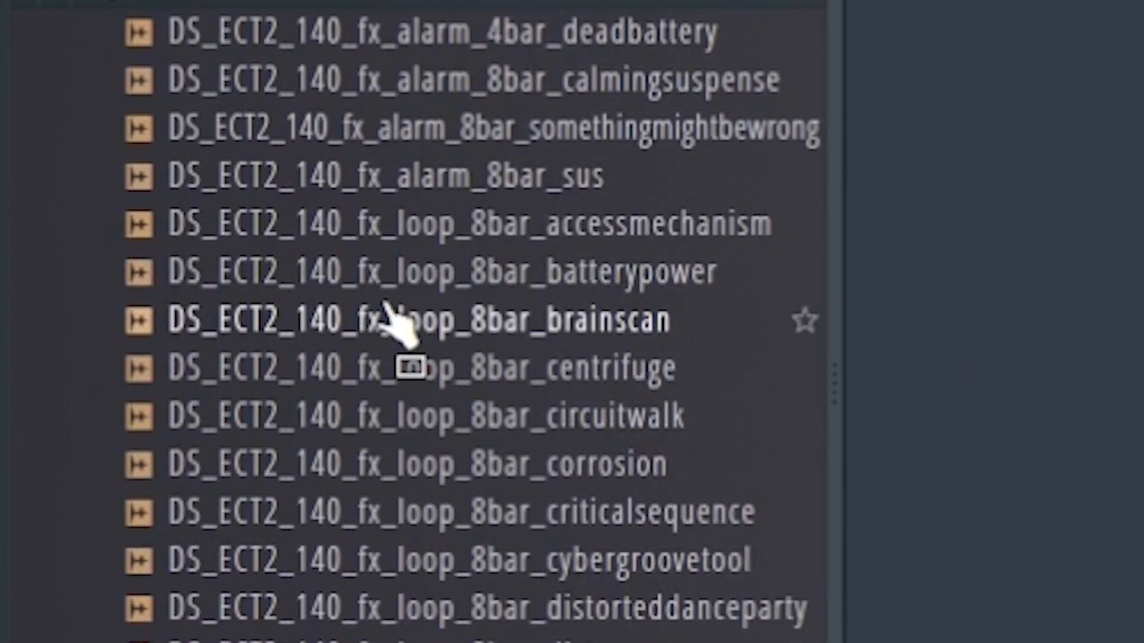
left_click(234, 1)
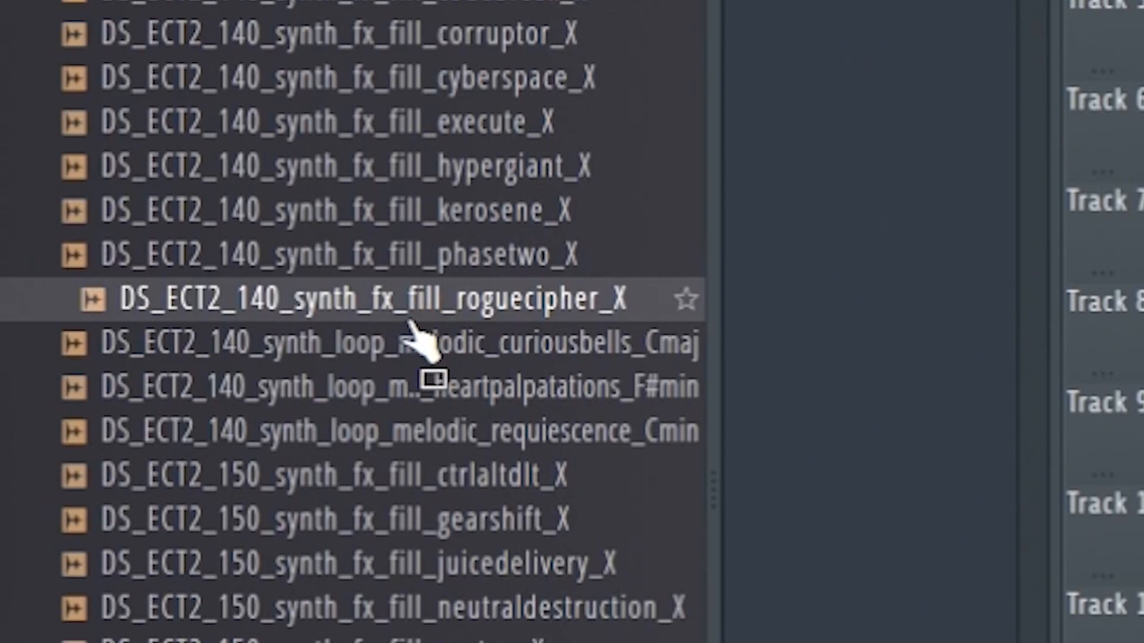
left_click_drag(411, 322, 1052, 330)
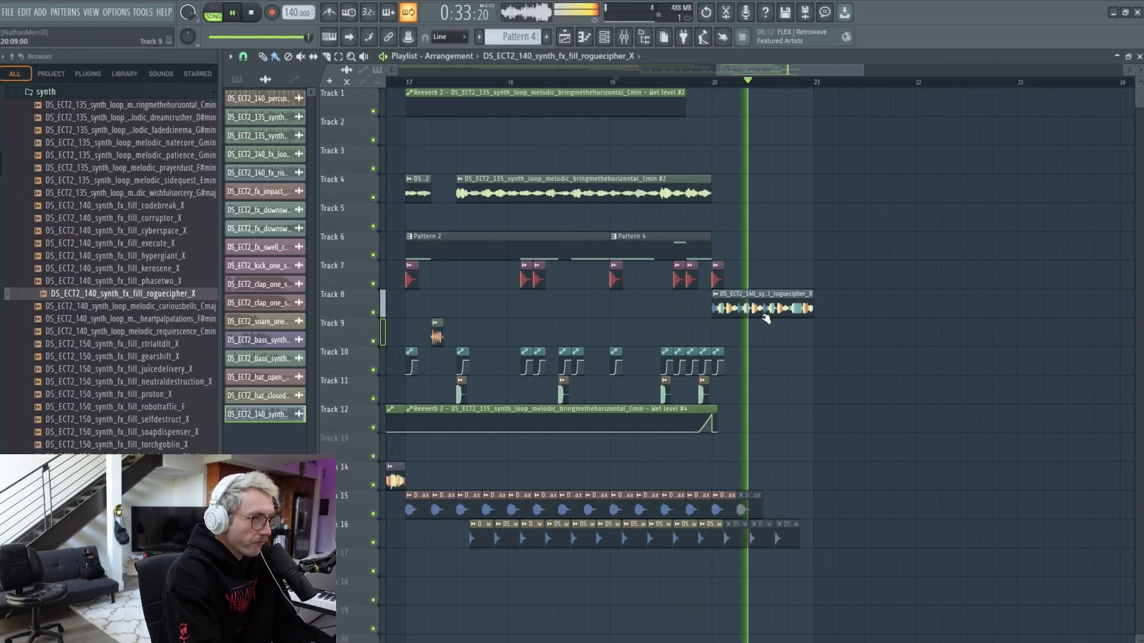
Step: Reverse the roguecipher_X fill sample on Track 8 and play it back from bar 20
left_click_drag(763, 315, 764, 331)
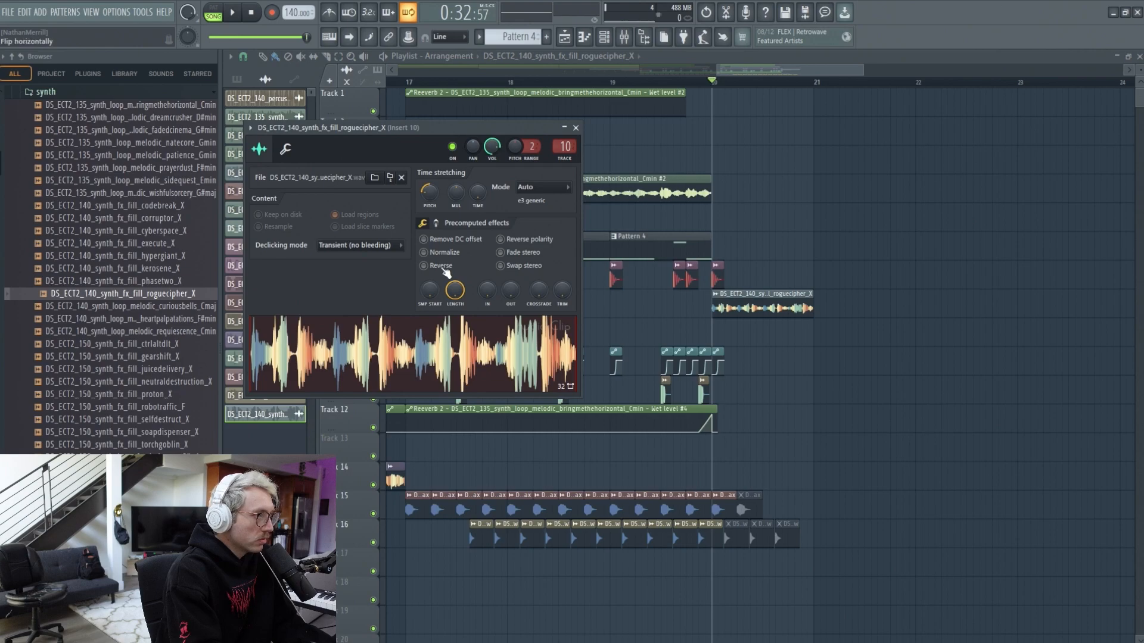
left_click(442, 268)
key("Escape")
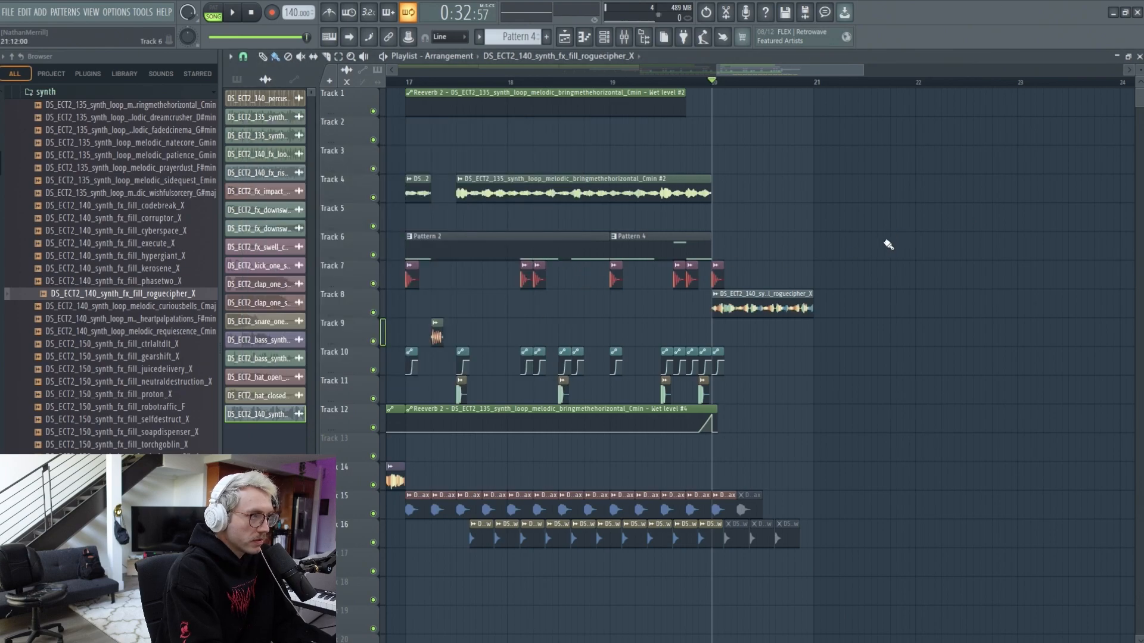
key("space")
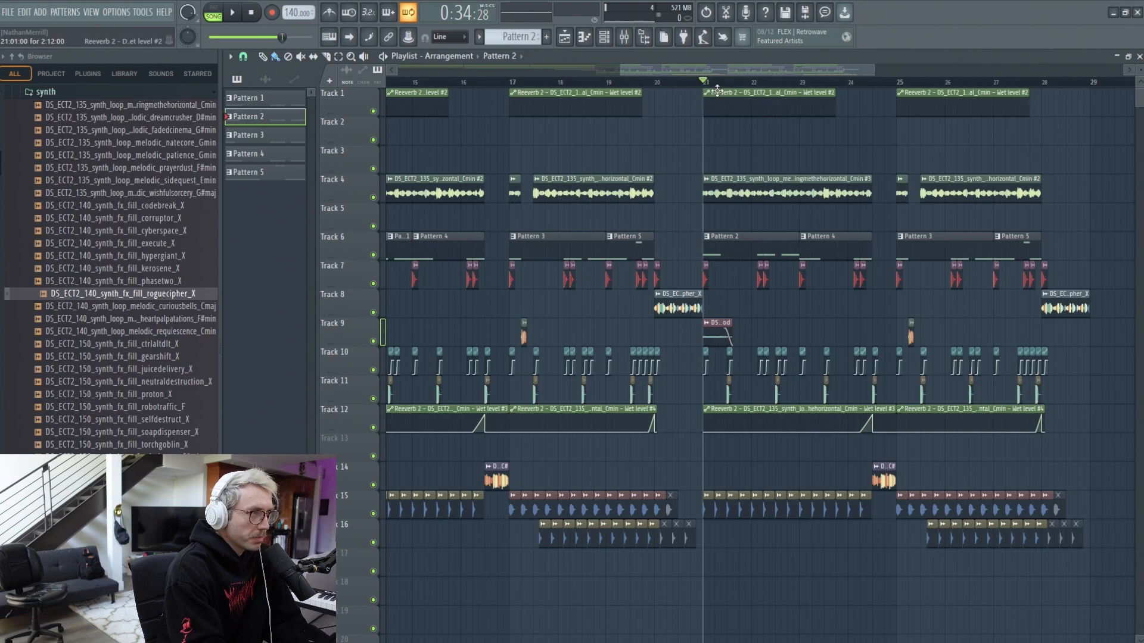
Step: Browse the pack's vocal fx one-shots and audition switch and switchit
scroll(106, 289, "up", 4)
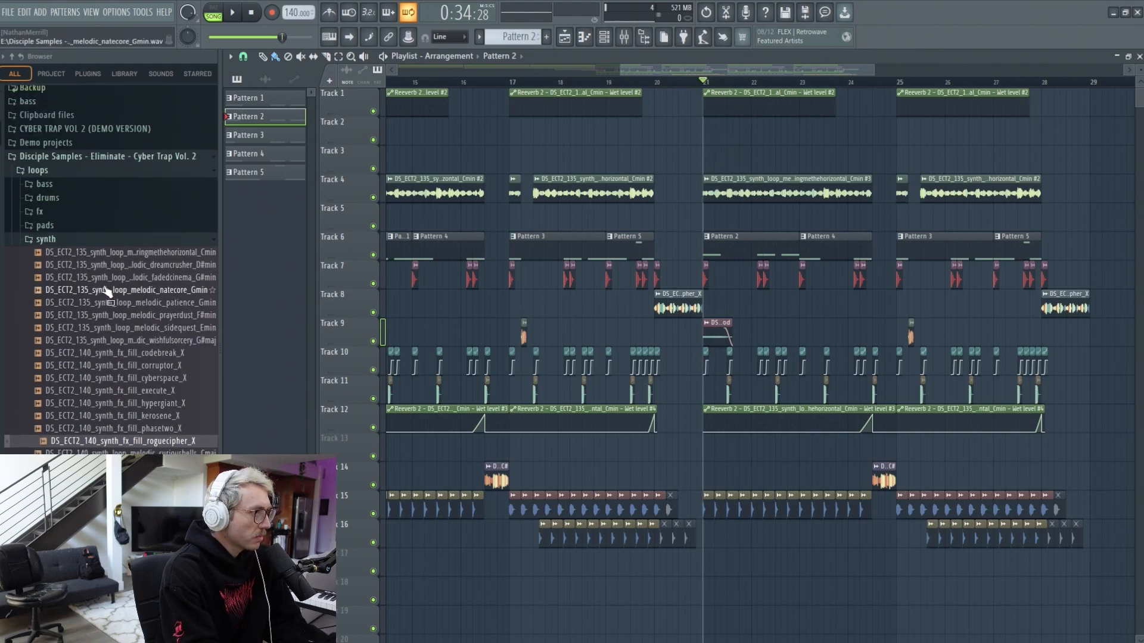
left_click(75, 245)
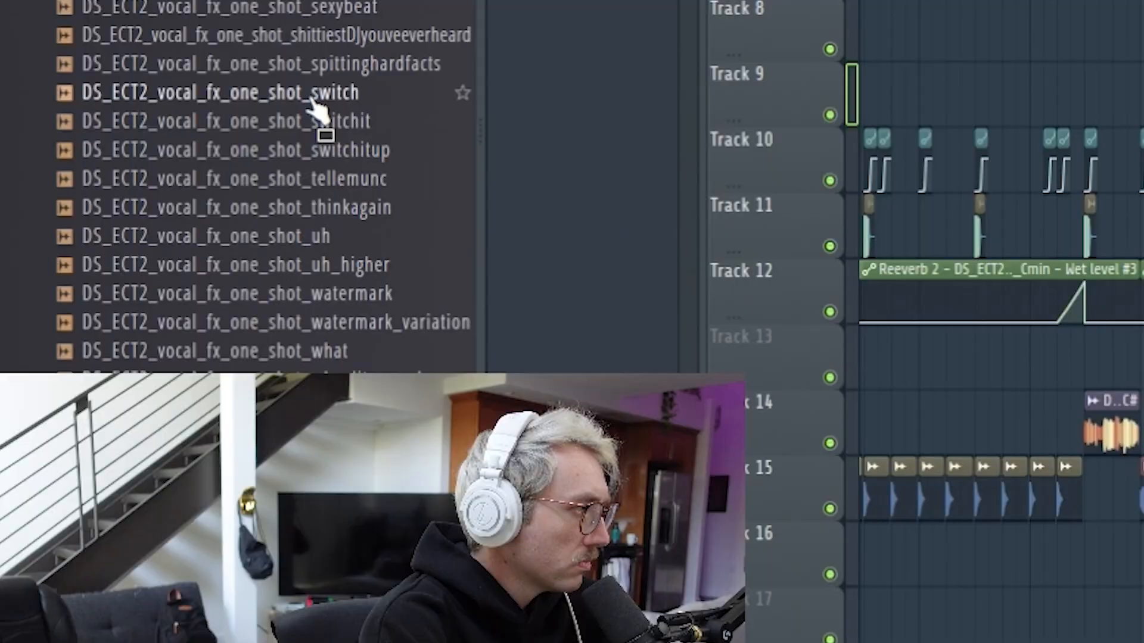
left_click(310, 99)
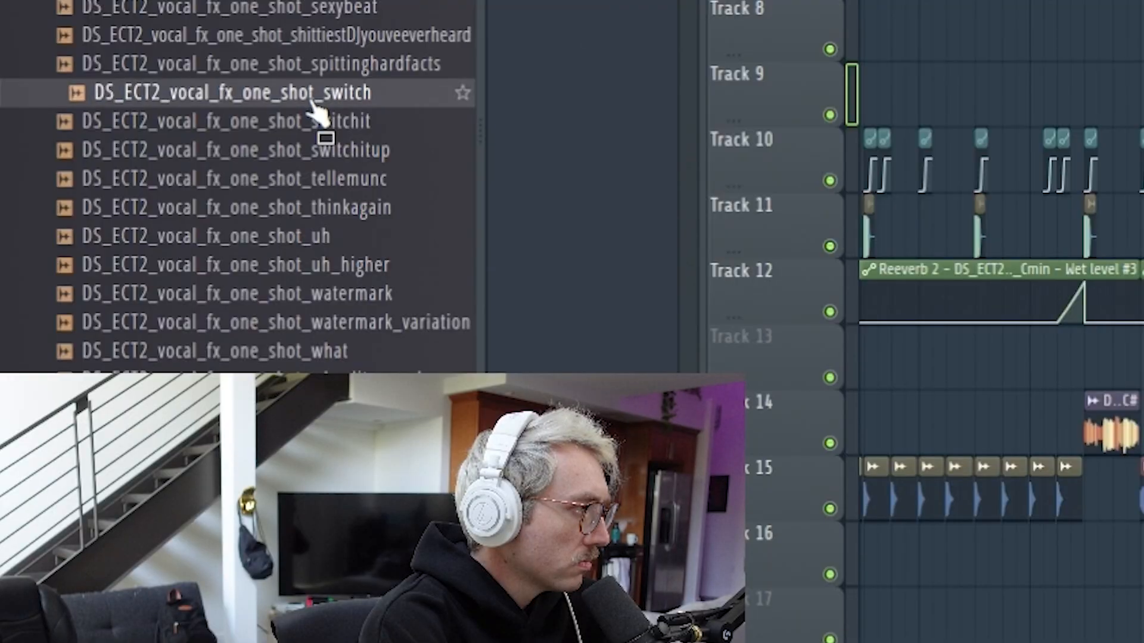
left_click(318, 130)
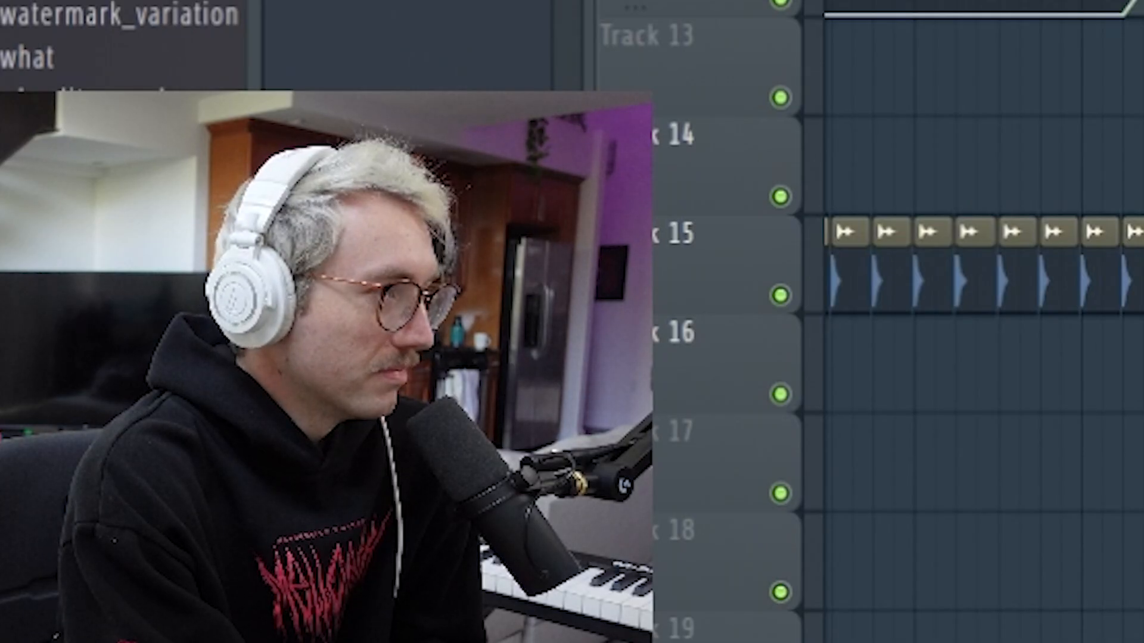
left_click(588, 301)
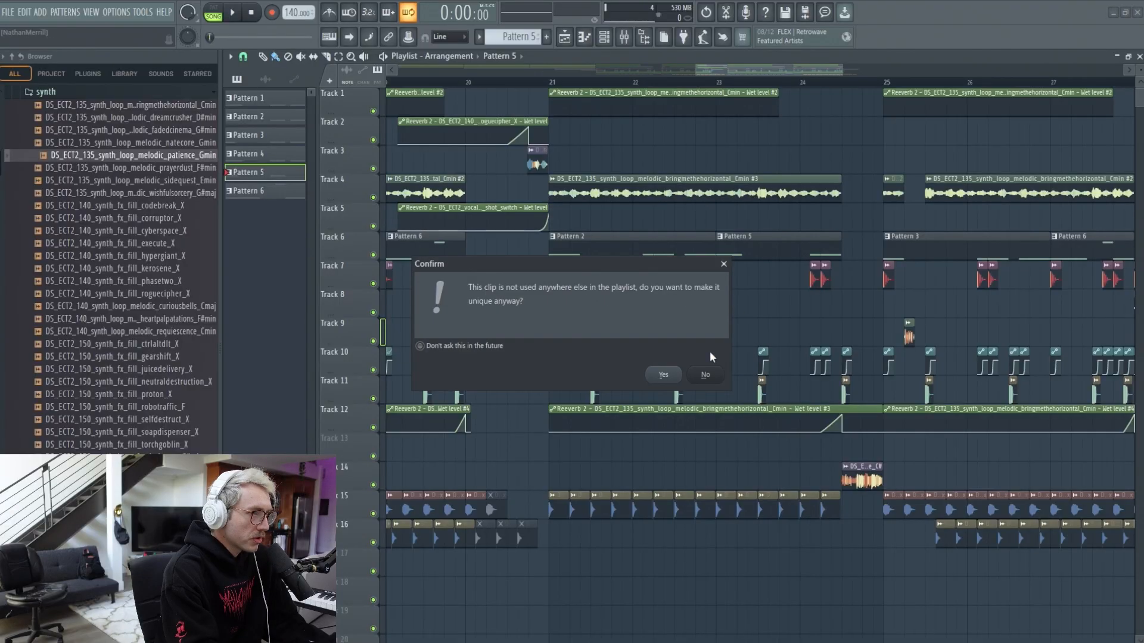
Step: Decline making the clip unique again, replace the bar 21 synth loop on Track 4 with melodic_patience_Gmin, and play it back
left_click(706, 374)
left_click_drag(187, 167, 638, 163)
key("space")
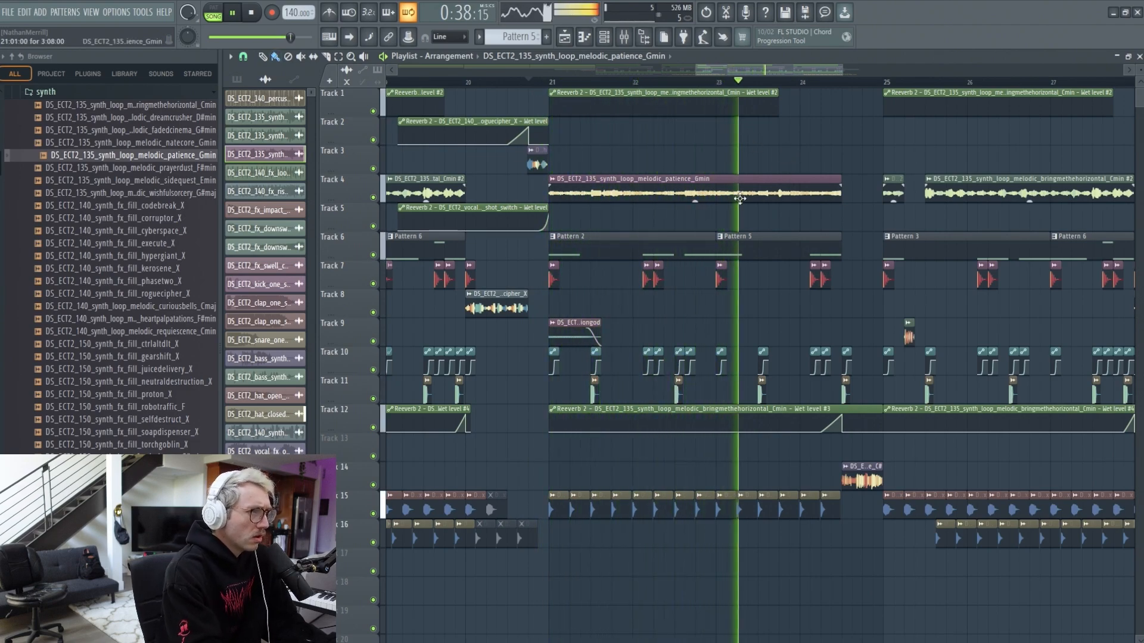
key("space")
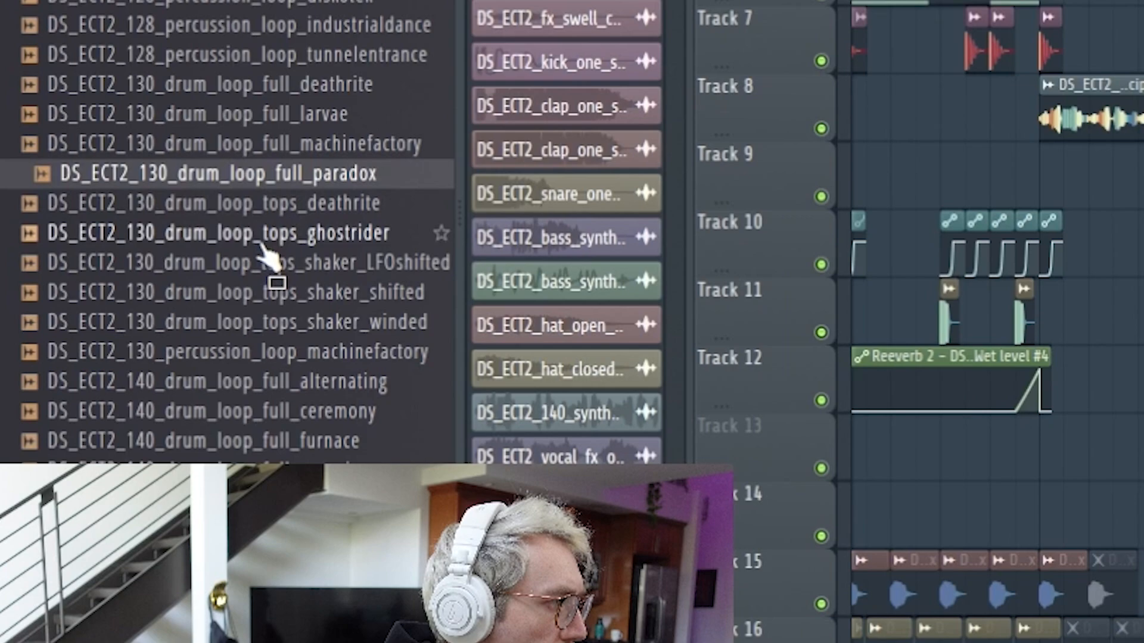
Step: Audition the 130 drum loop tops shaker_LFOshifted, shaker_shifted and shaker_winded
left_click_drag(140, 368, 139, 385)
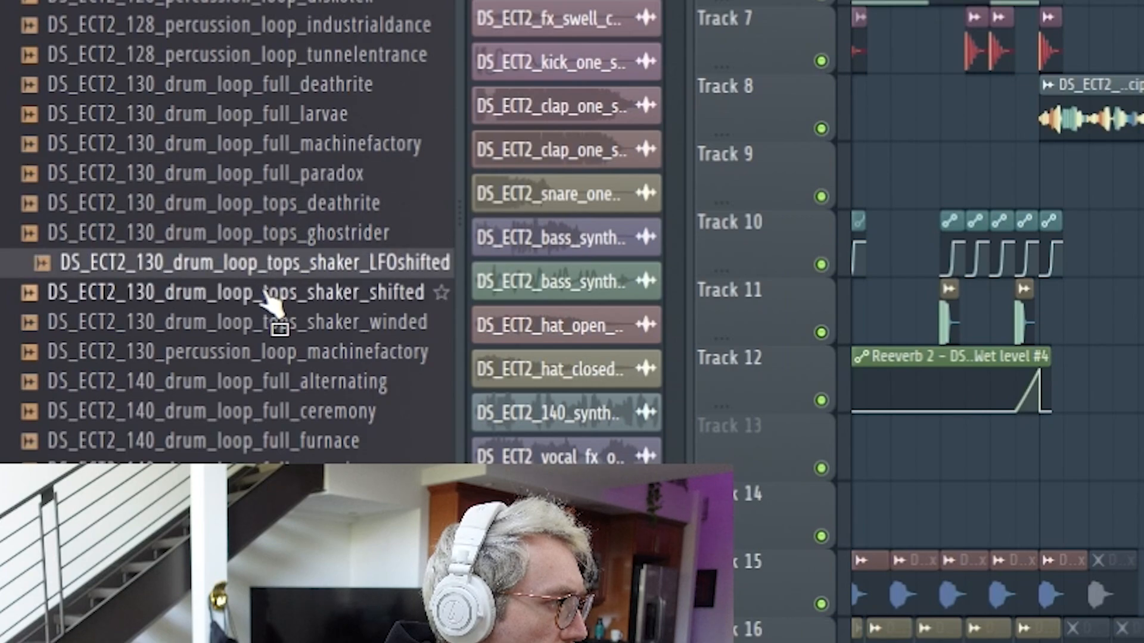
left_click_drag(266, 298, 269, 330)
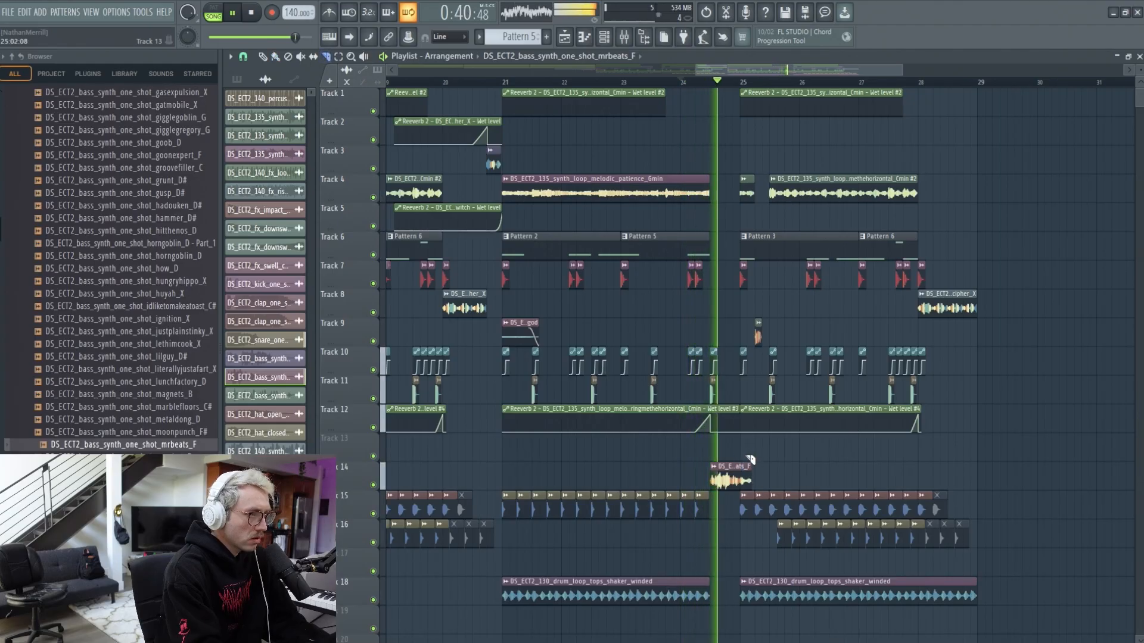
Step: Inspect the mrbeats_F one-shot's channel settings and the mixer, and play back the drop around bars 24 and 25
key("space")
double_click(725, 476)
key("space")
key("F9")
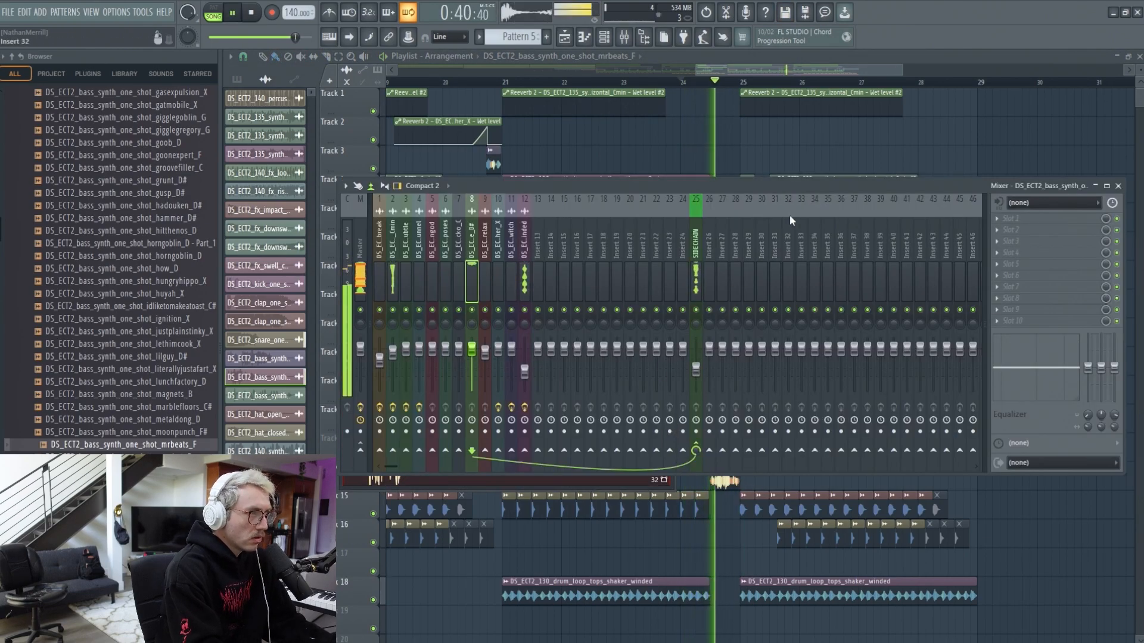
key("F9")
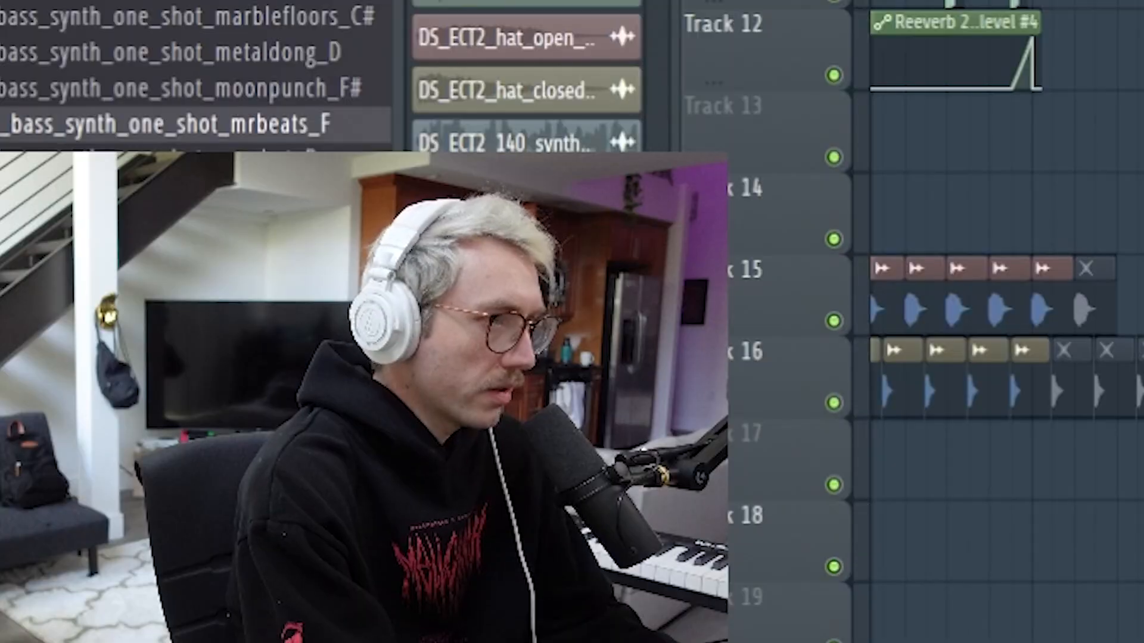
key("space")
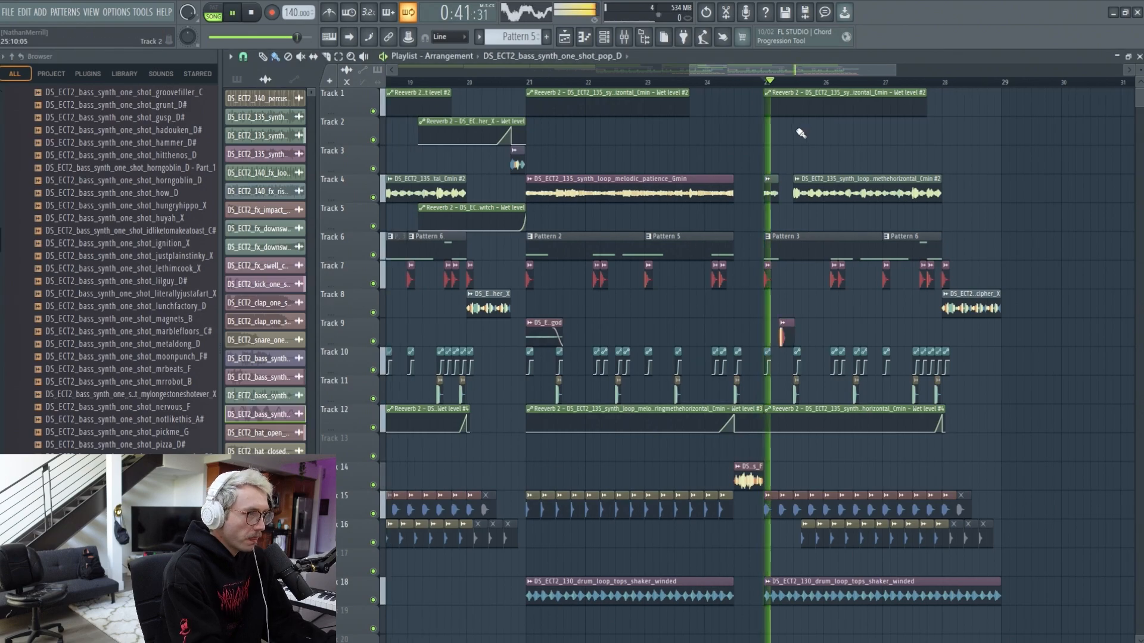
key("space")
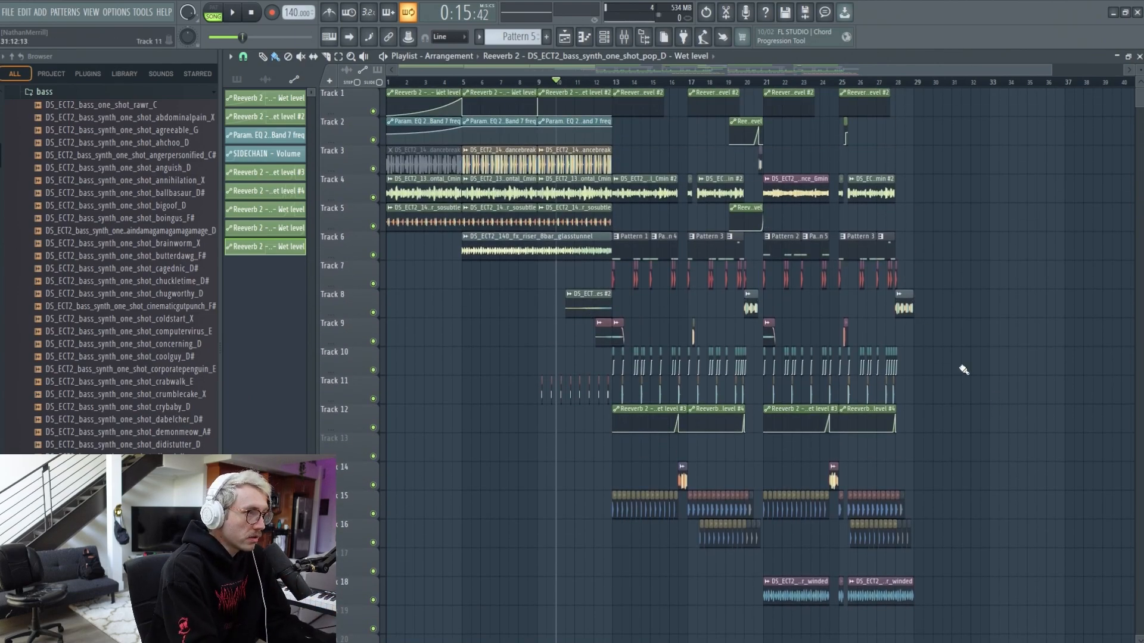
Step: Browse the pack's vox loops and audition the vocal chops, starting with the 140 loop fuckthatbeatup
scroll(68, 307, "up", 6)
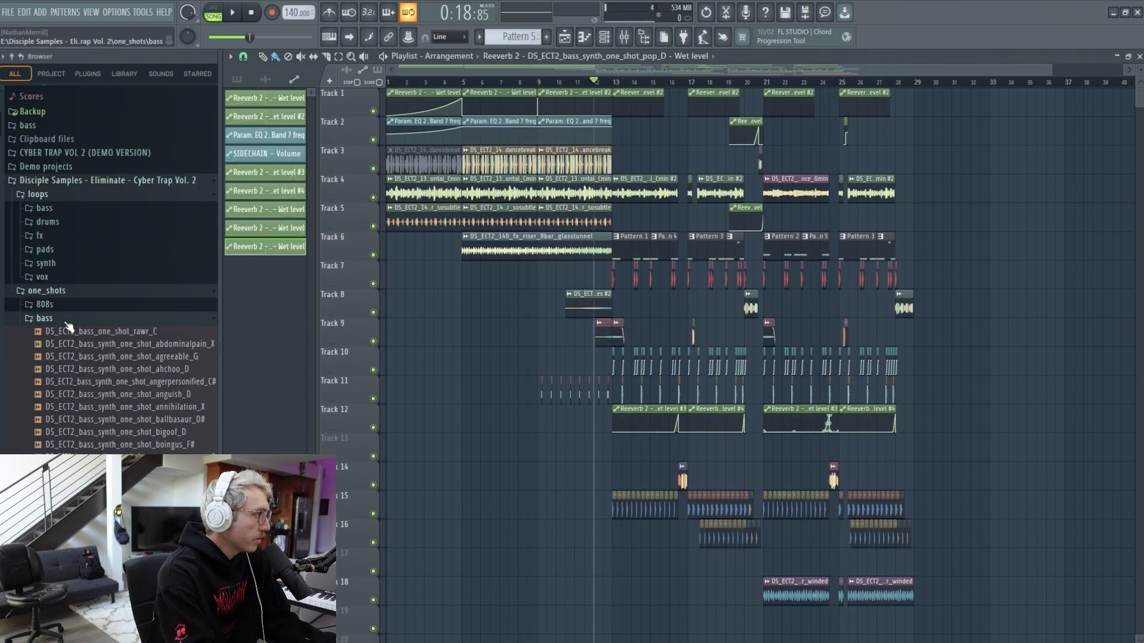
left_click(68, 322)
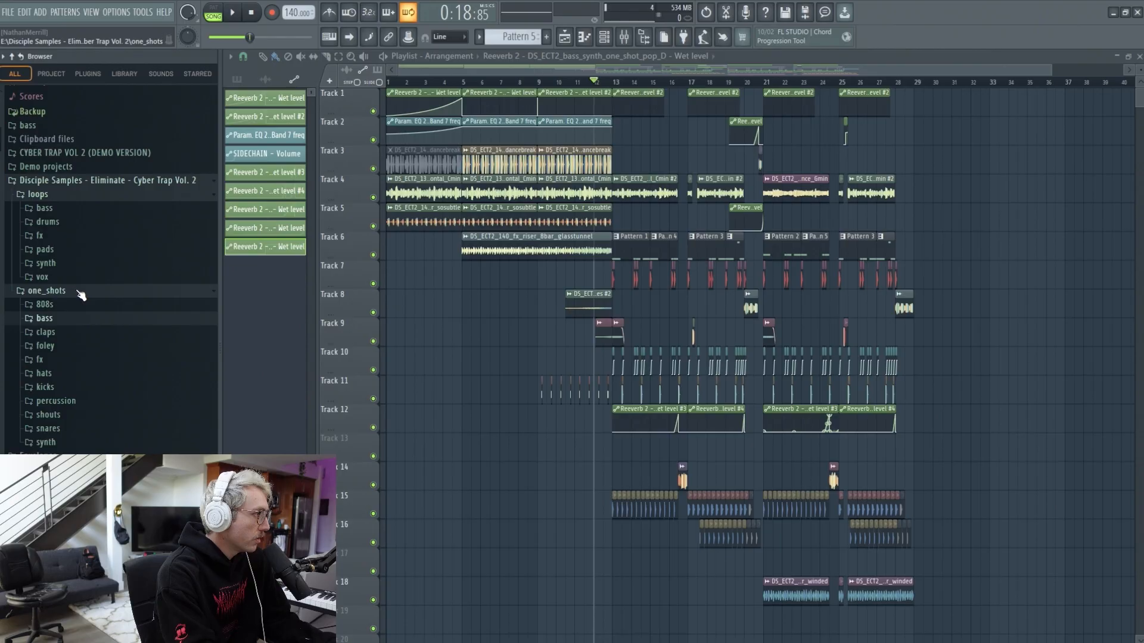
left_click(71, 277)
scroll(128, 333, "down", 2)
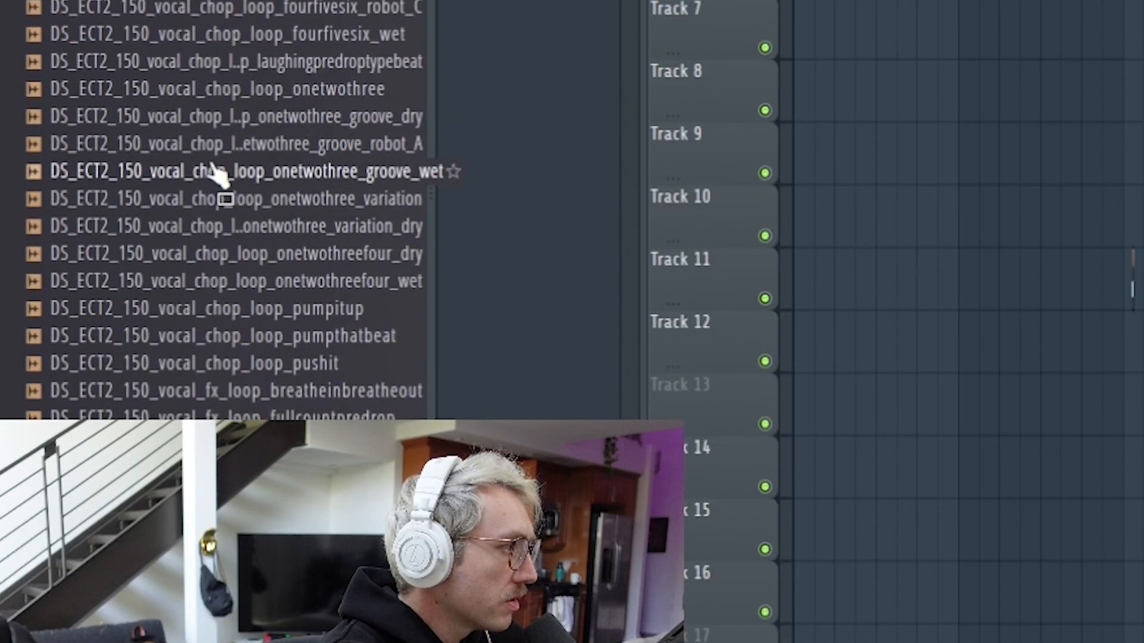
scroll(257, 161, "up", 4)
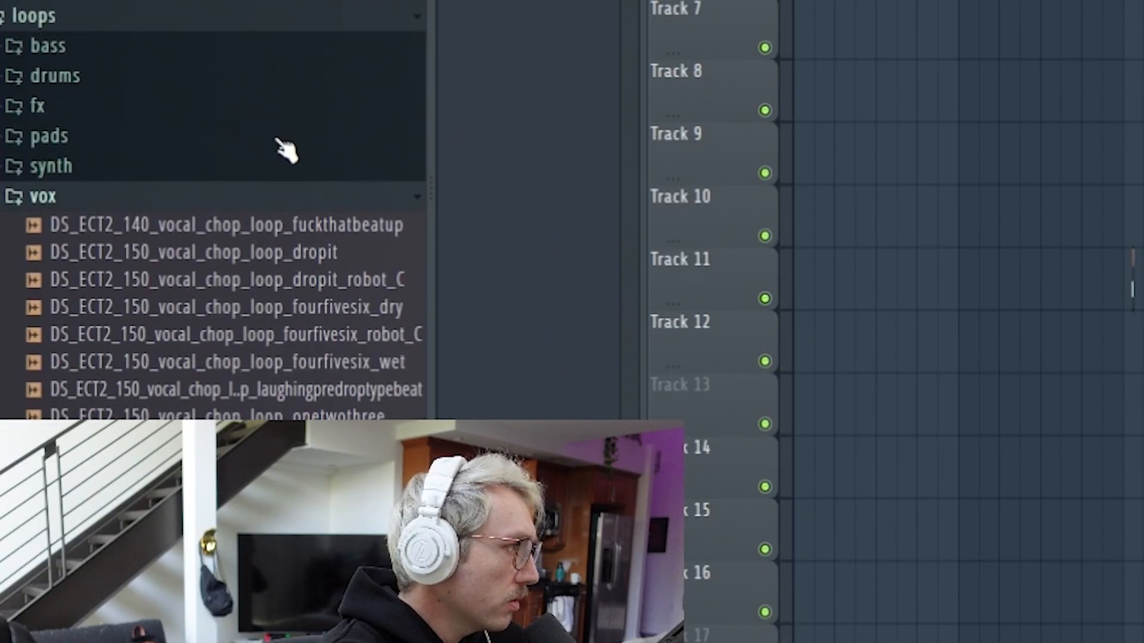
scroll(292, 197, "down", 2)
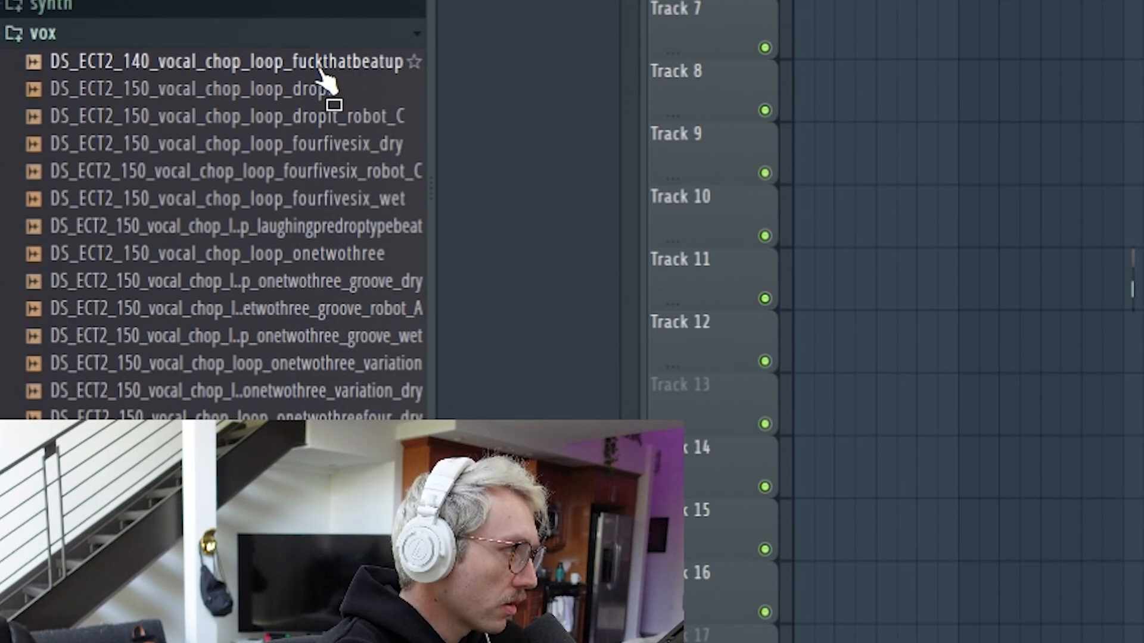
left_click(322, 70)
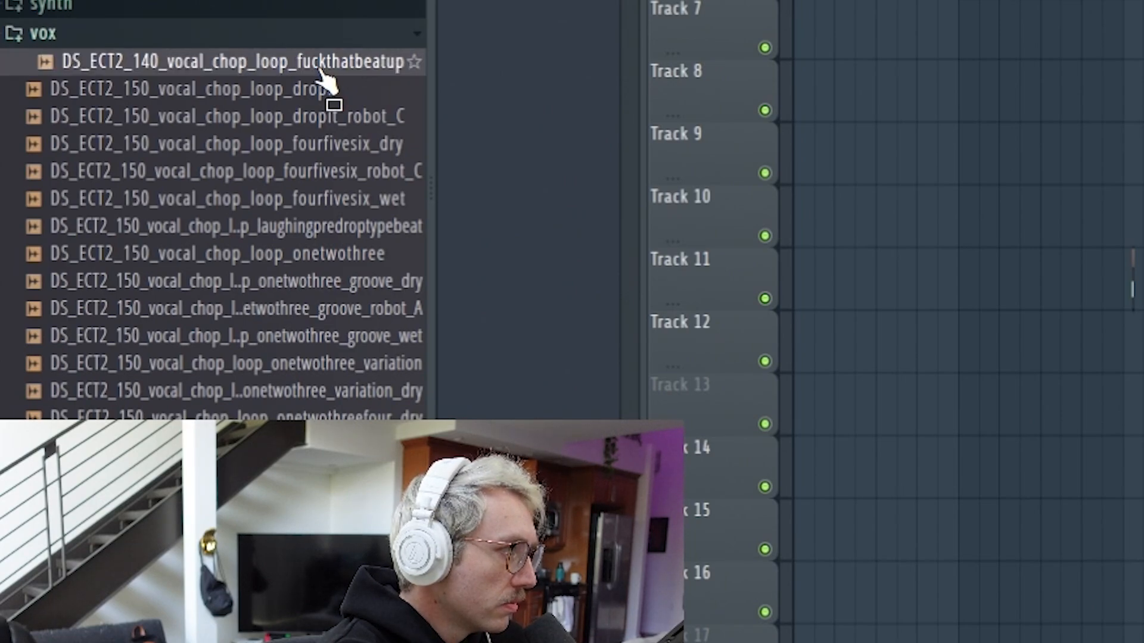
left_click(312, 144)
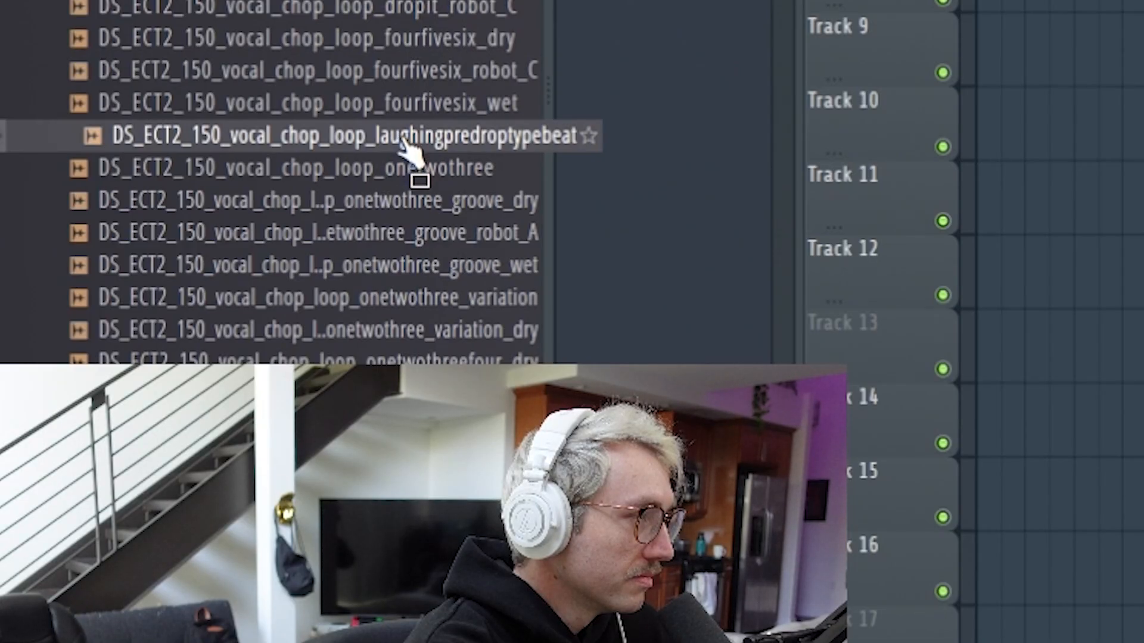
Step: Add the 150 vocal chop loop laughingpredroptypebeat to the playlist and play it back with the first drop
left_click_drag(411, 155, 1013, 363)
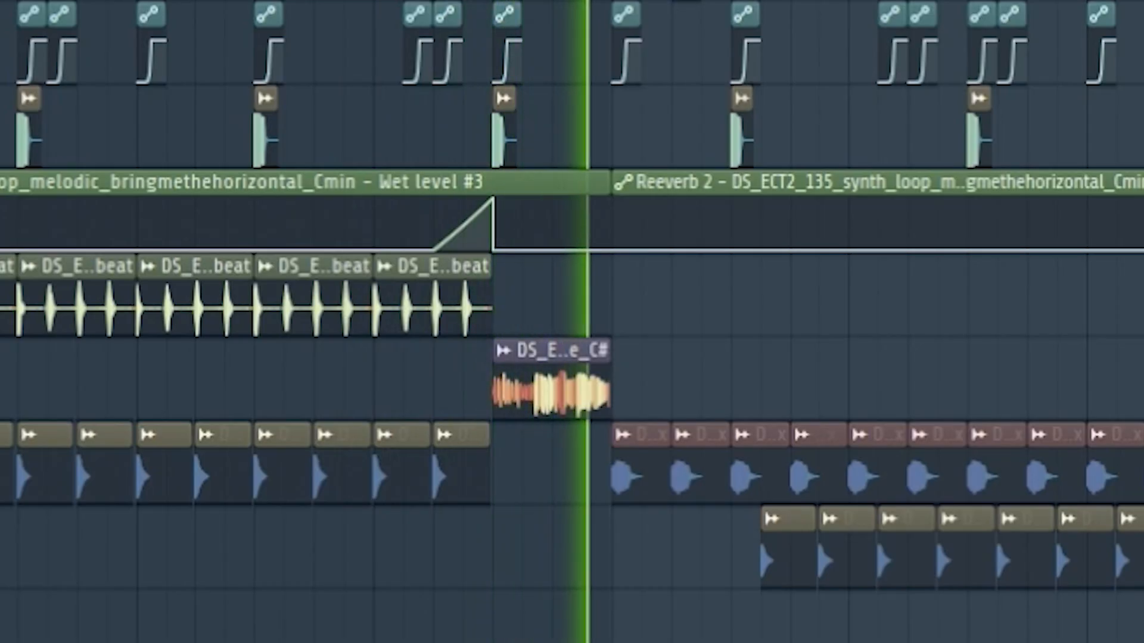
key("space")
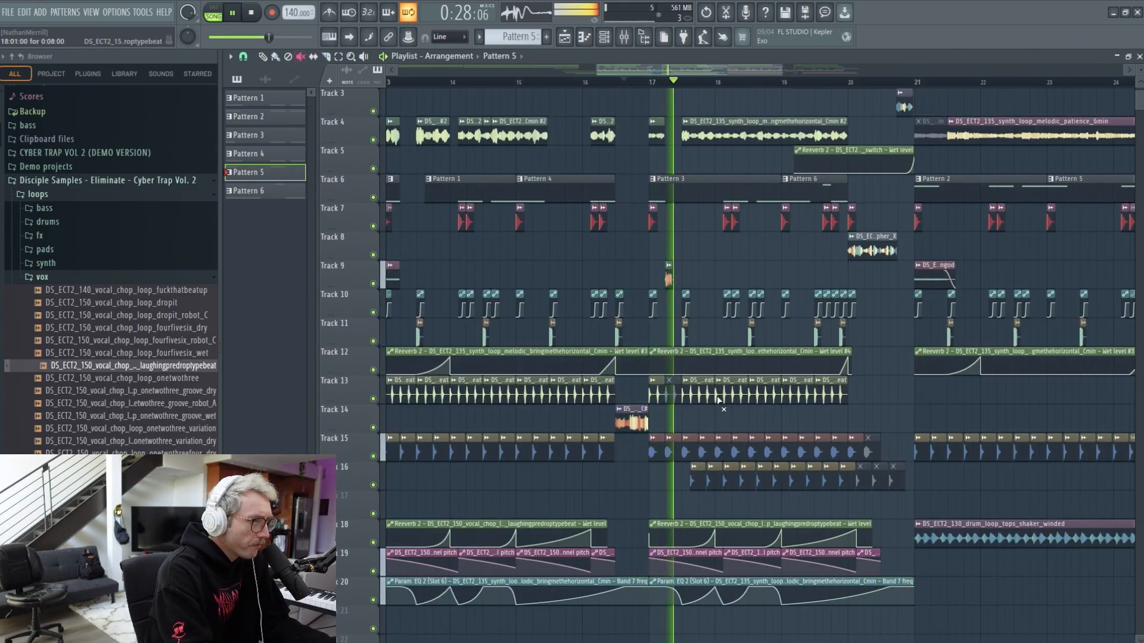
key("space")
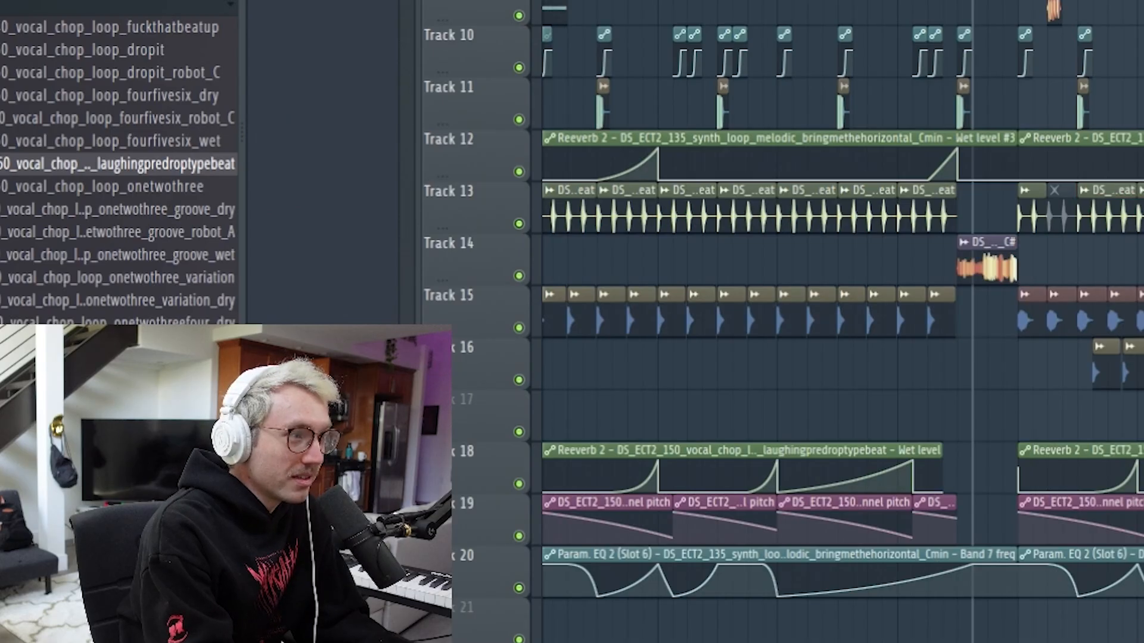
Step: Delete the repeated laughingpredroptypebeat clips on Track 13 in the section after bar 17 and play back the result
left_click_drag(1142, 265, 1062, 225)
key("Delete")
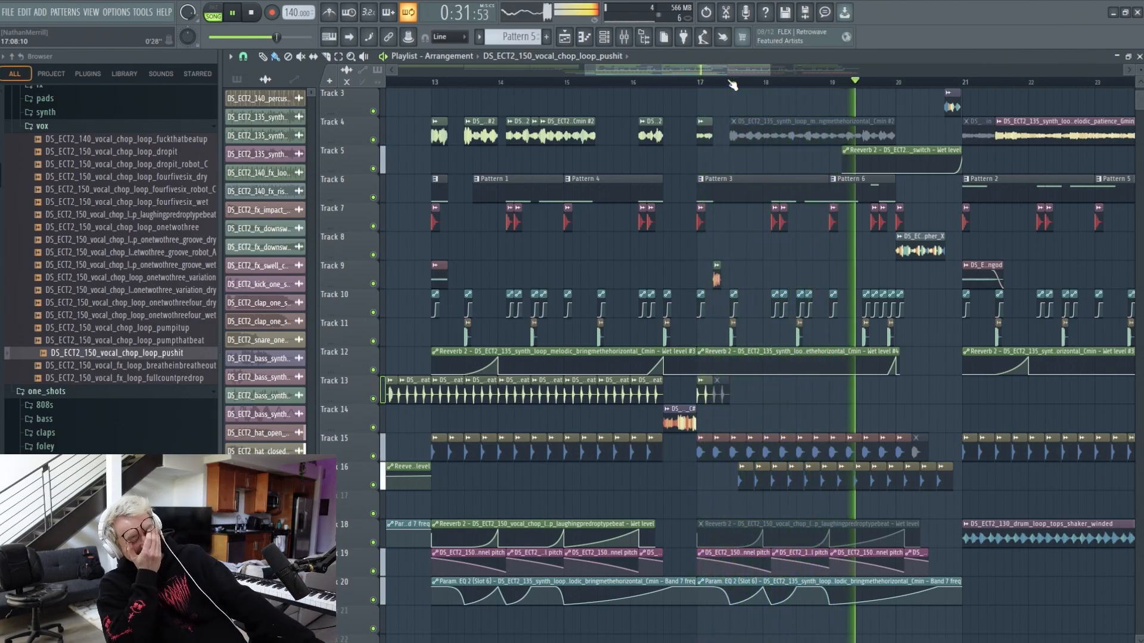
key("space")
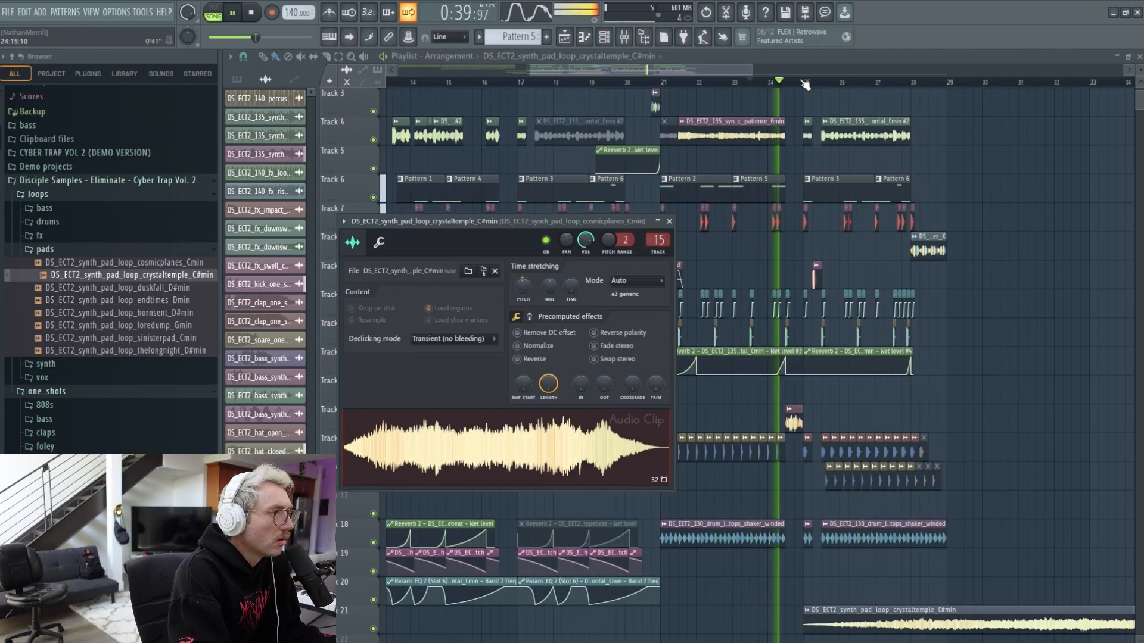
Step: Close the crystaltemple_C#min pad's channel settings and lower its clip gain on Track 21
key("Escape")
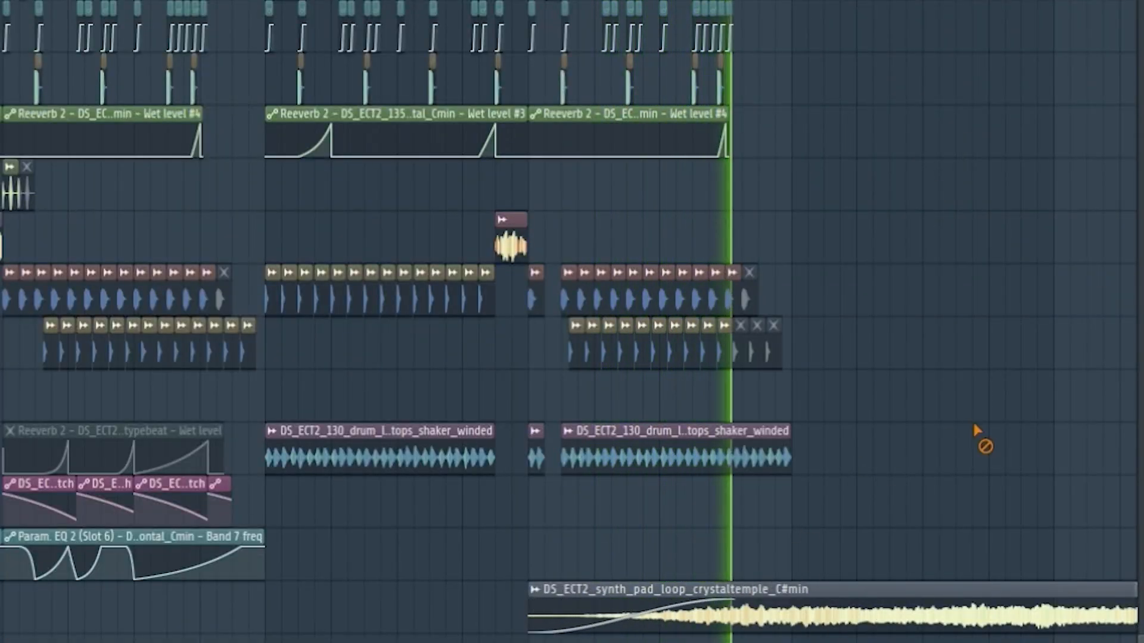
scroll(912, 243, "up", 2)
scroll(912, 149, "down", 4)
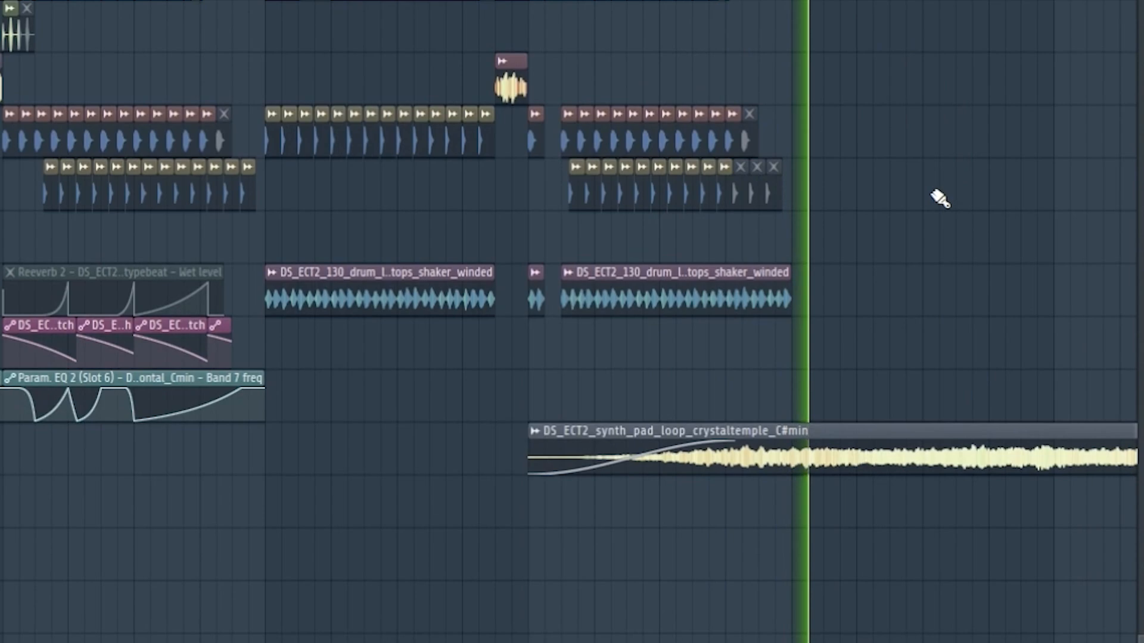
left_click_drag(832, 473, 833, 509)
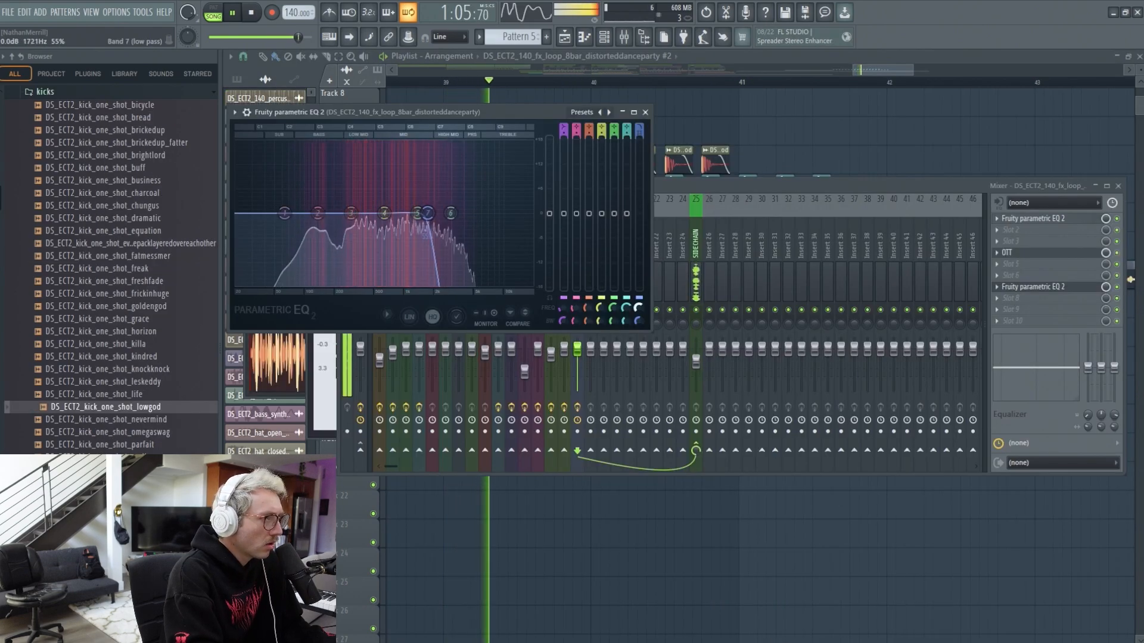
Step: Raise the low-pass frequency of band 7 in the Fruity parametric EQ 2 on the 8bar_distorteddanceparty loop
left_click_drag(427, 213, 464, 213)
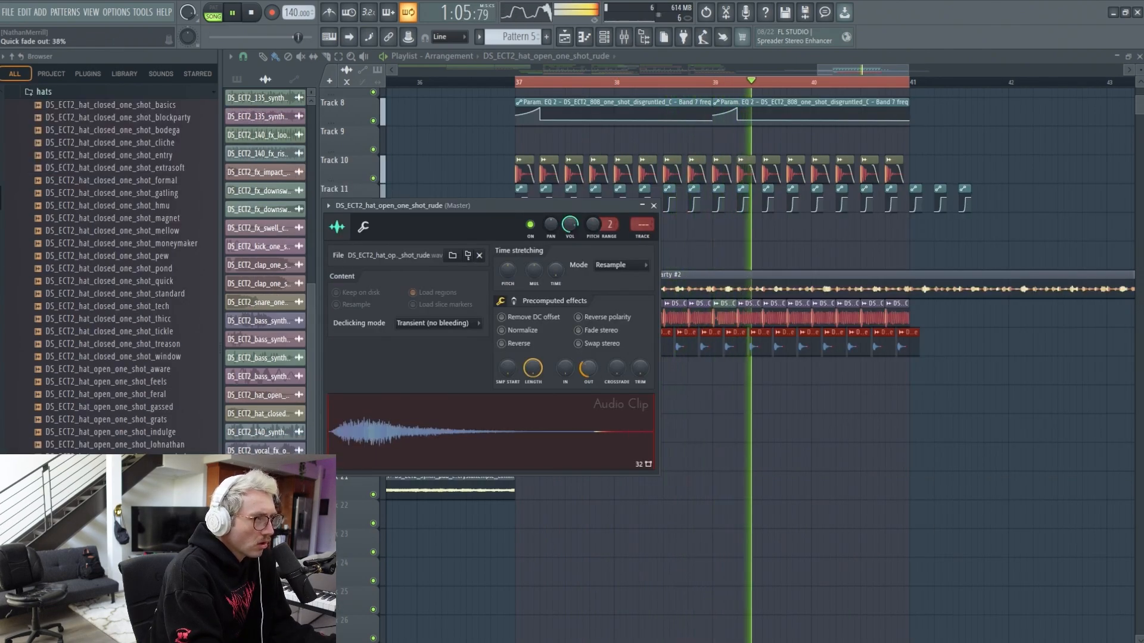
Step: View the level, group and root note settings of the hat_open_one_shot_rude sample and close its window
left_click(363, 227)
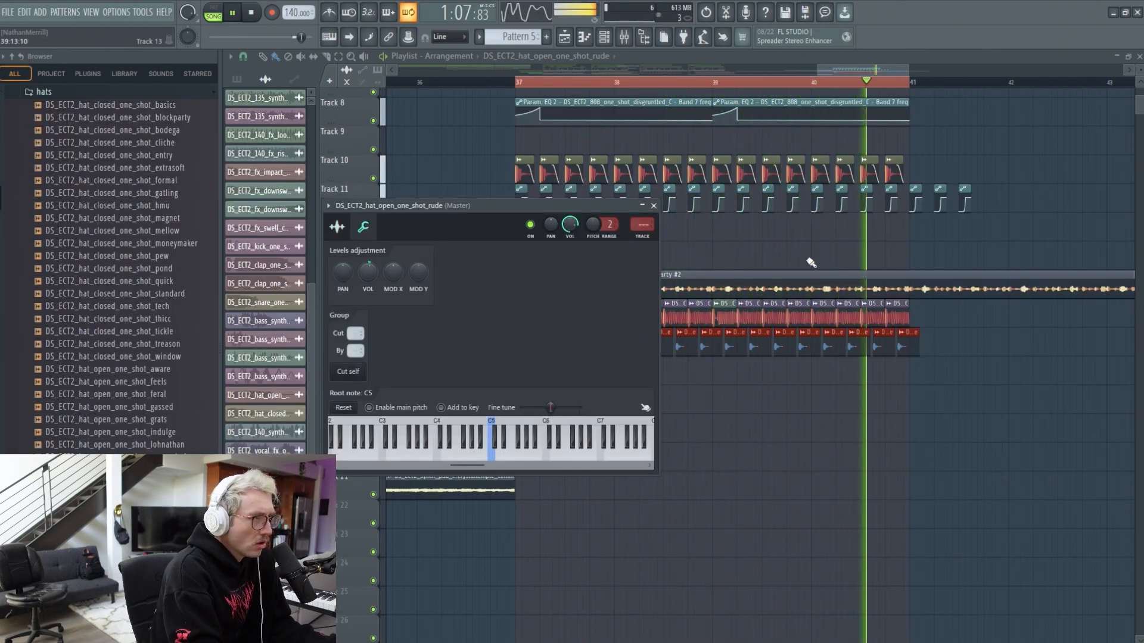
key("Escape")
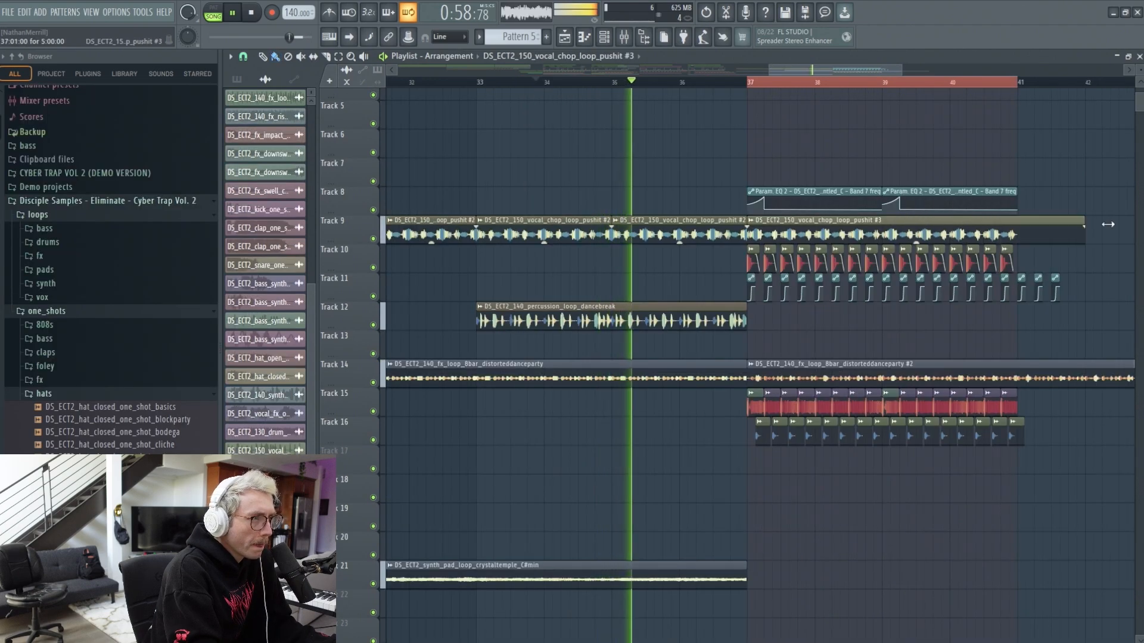
Step: Trim the vocal_chop_loop_pushit #3 clip on Track 9 to end at bar 41
left_click_drag(1108, 224, 1011, 228)
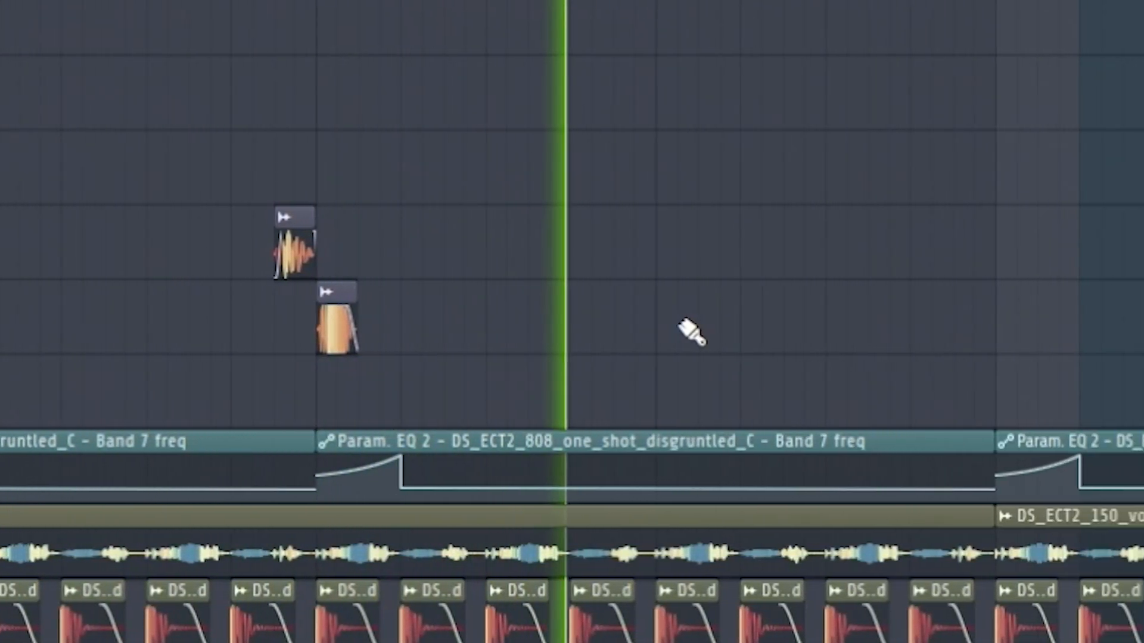
Step: Extend the end of the Reeverb 2 wet level automation clip for the crabwalk_E bass one-shot
mouse_move(694, 328)
left_mouse_down()
mouse_move(869, 324)
mouse_move(879, 294)
left_mouse_up()
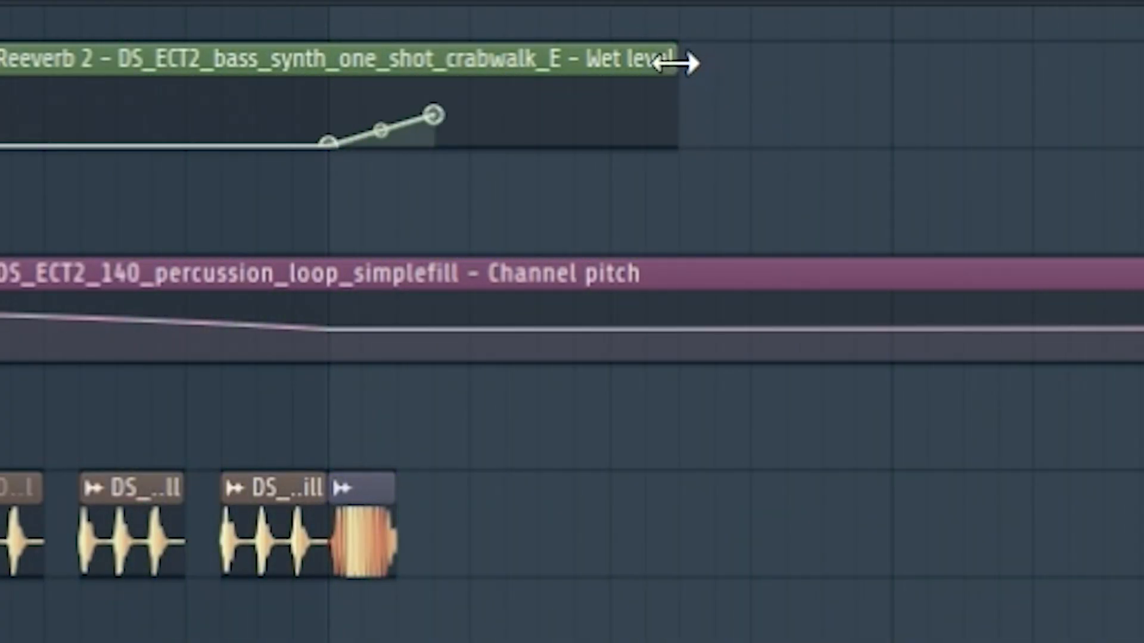
left_click_drag(689, 59, 888, 97)
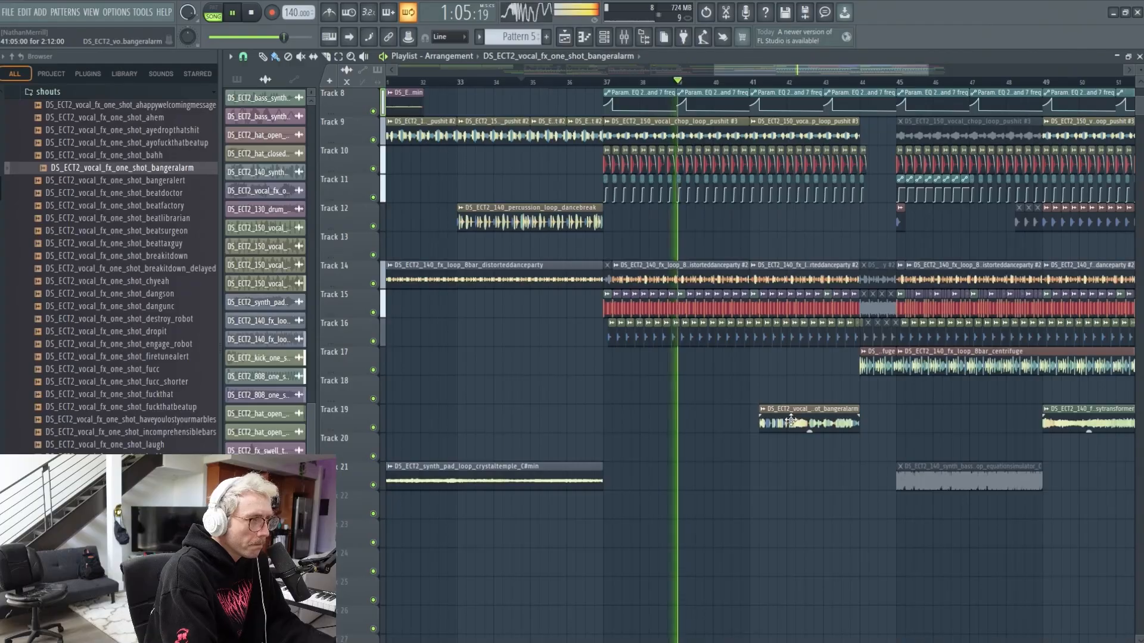
Step: Place the bangeralarm vocal one-shot on Track 19 leading up to bar 44 and play back the section
mouse_move(785, 421)
left_mouse_down()
mouse_move(768, 420)
mouse_move(795, 419)
mouse_move(790, 411)
left_mouse_up()
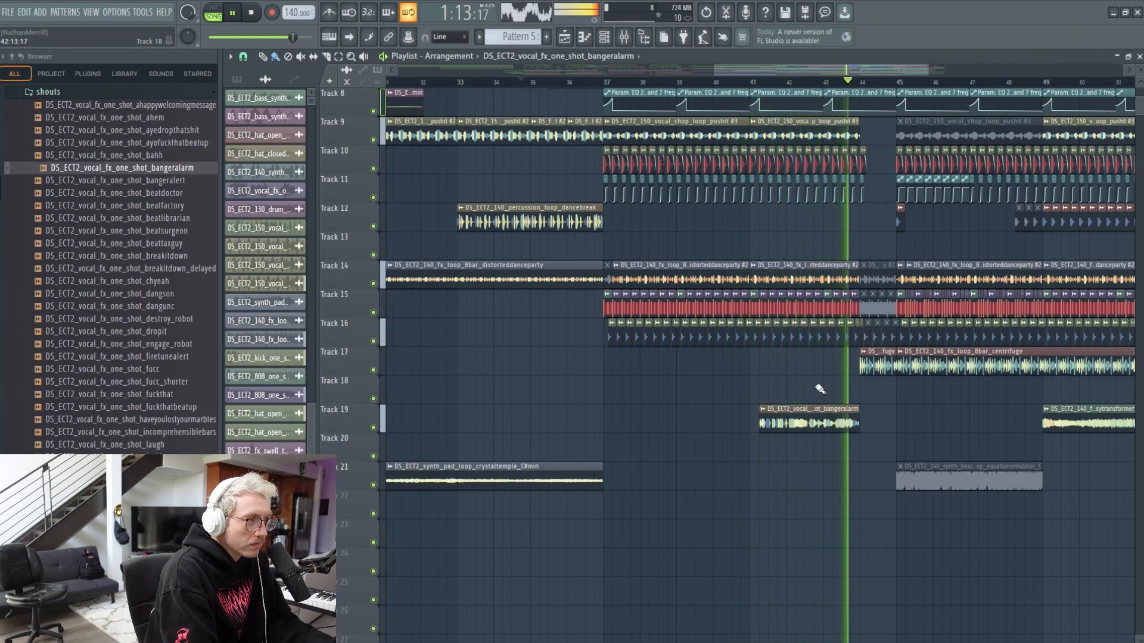
left_click_drag(836, 72, 933, 87)
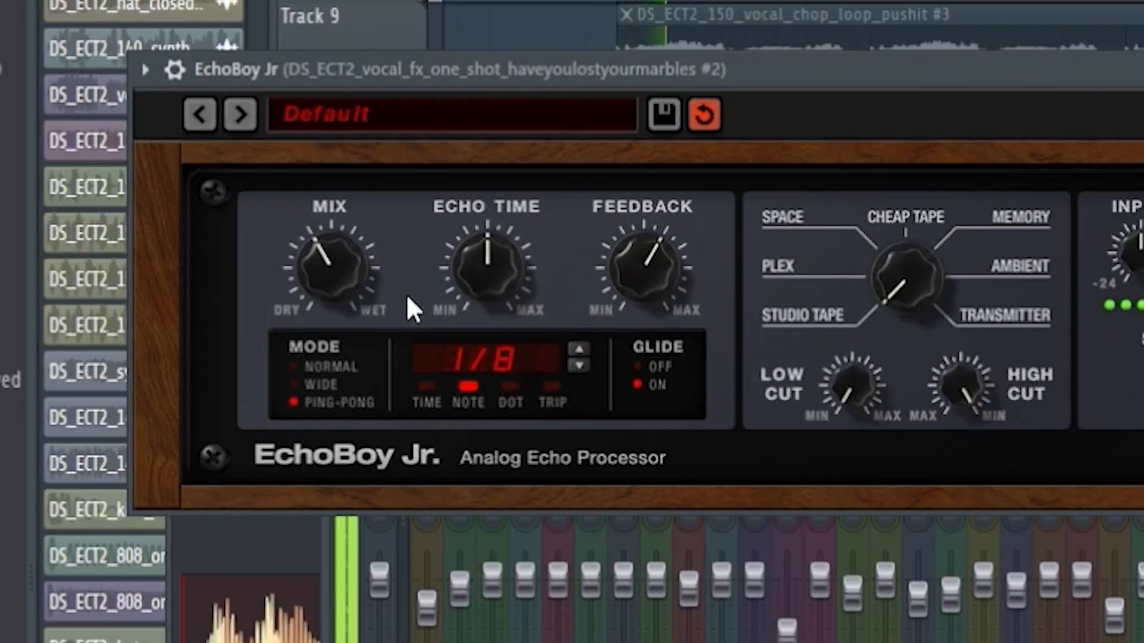
Step: Lower the EchoBoy Jr feedback slightly on the haveyoulostyourmarbles #2 vocal one-shot
left_click_drag(627, 255, 626, 265)
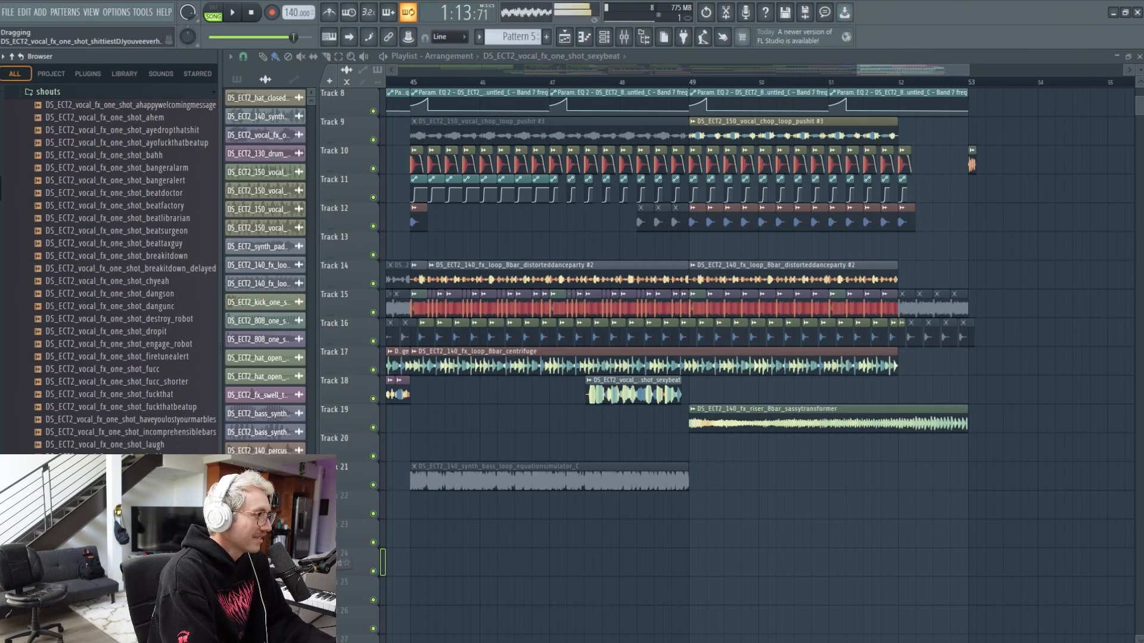
Step: Add the shittiestDJ vocal one-shot to the playlist near bar 49 and review the second drop's arrangement
left_click_drag(344, 563, 715, 549)
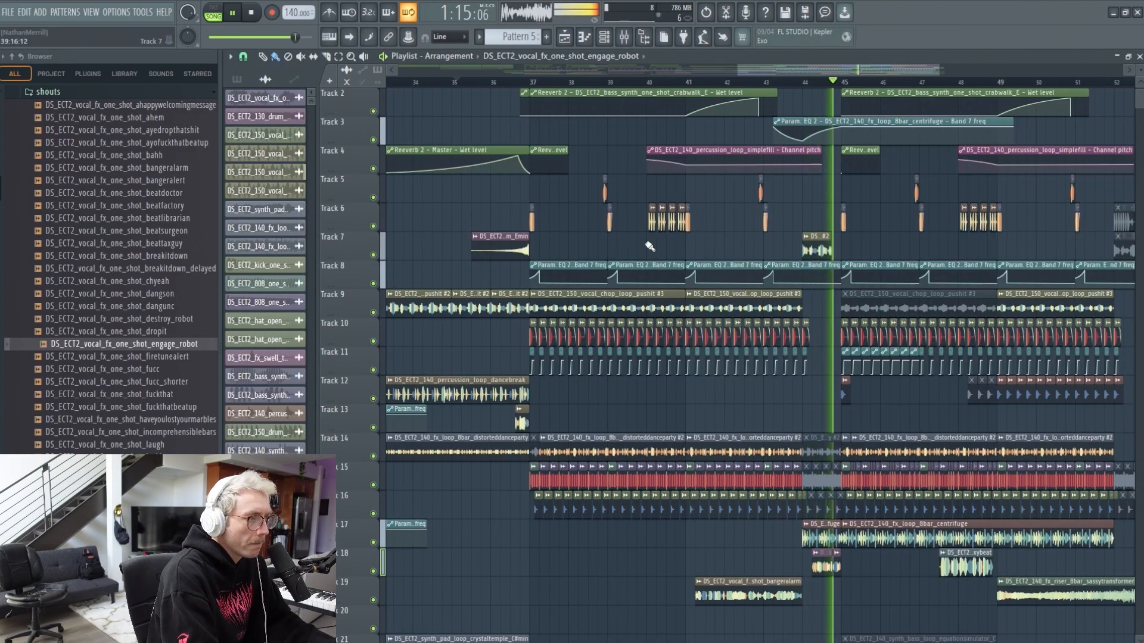
left_click_drag(911, 69, 966, 87)
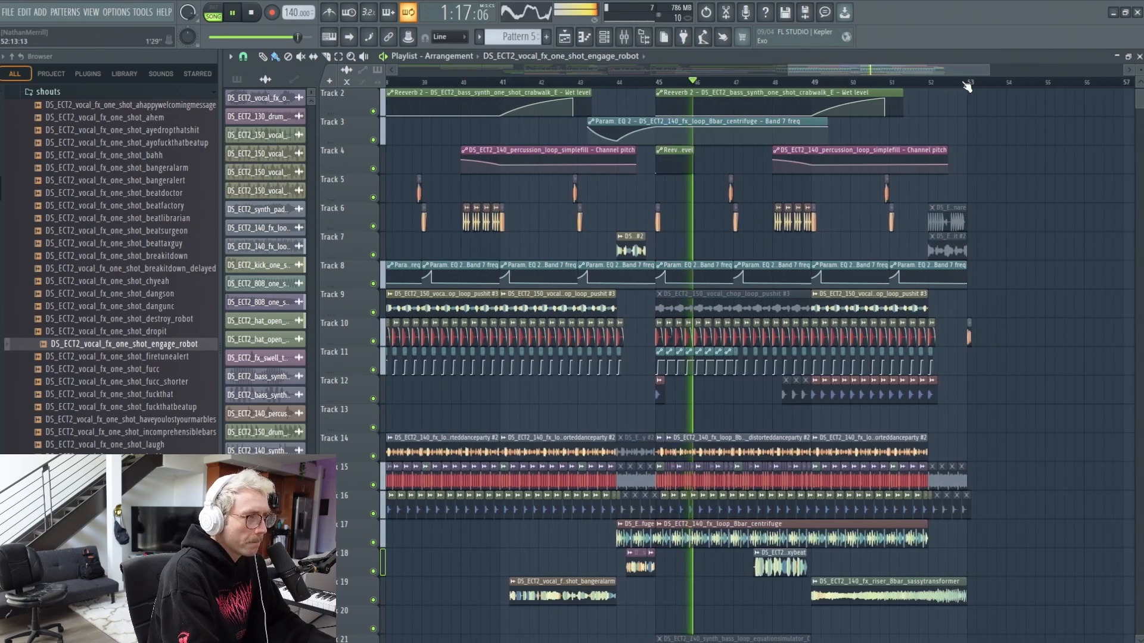